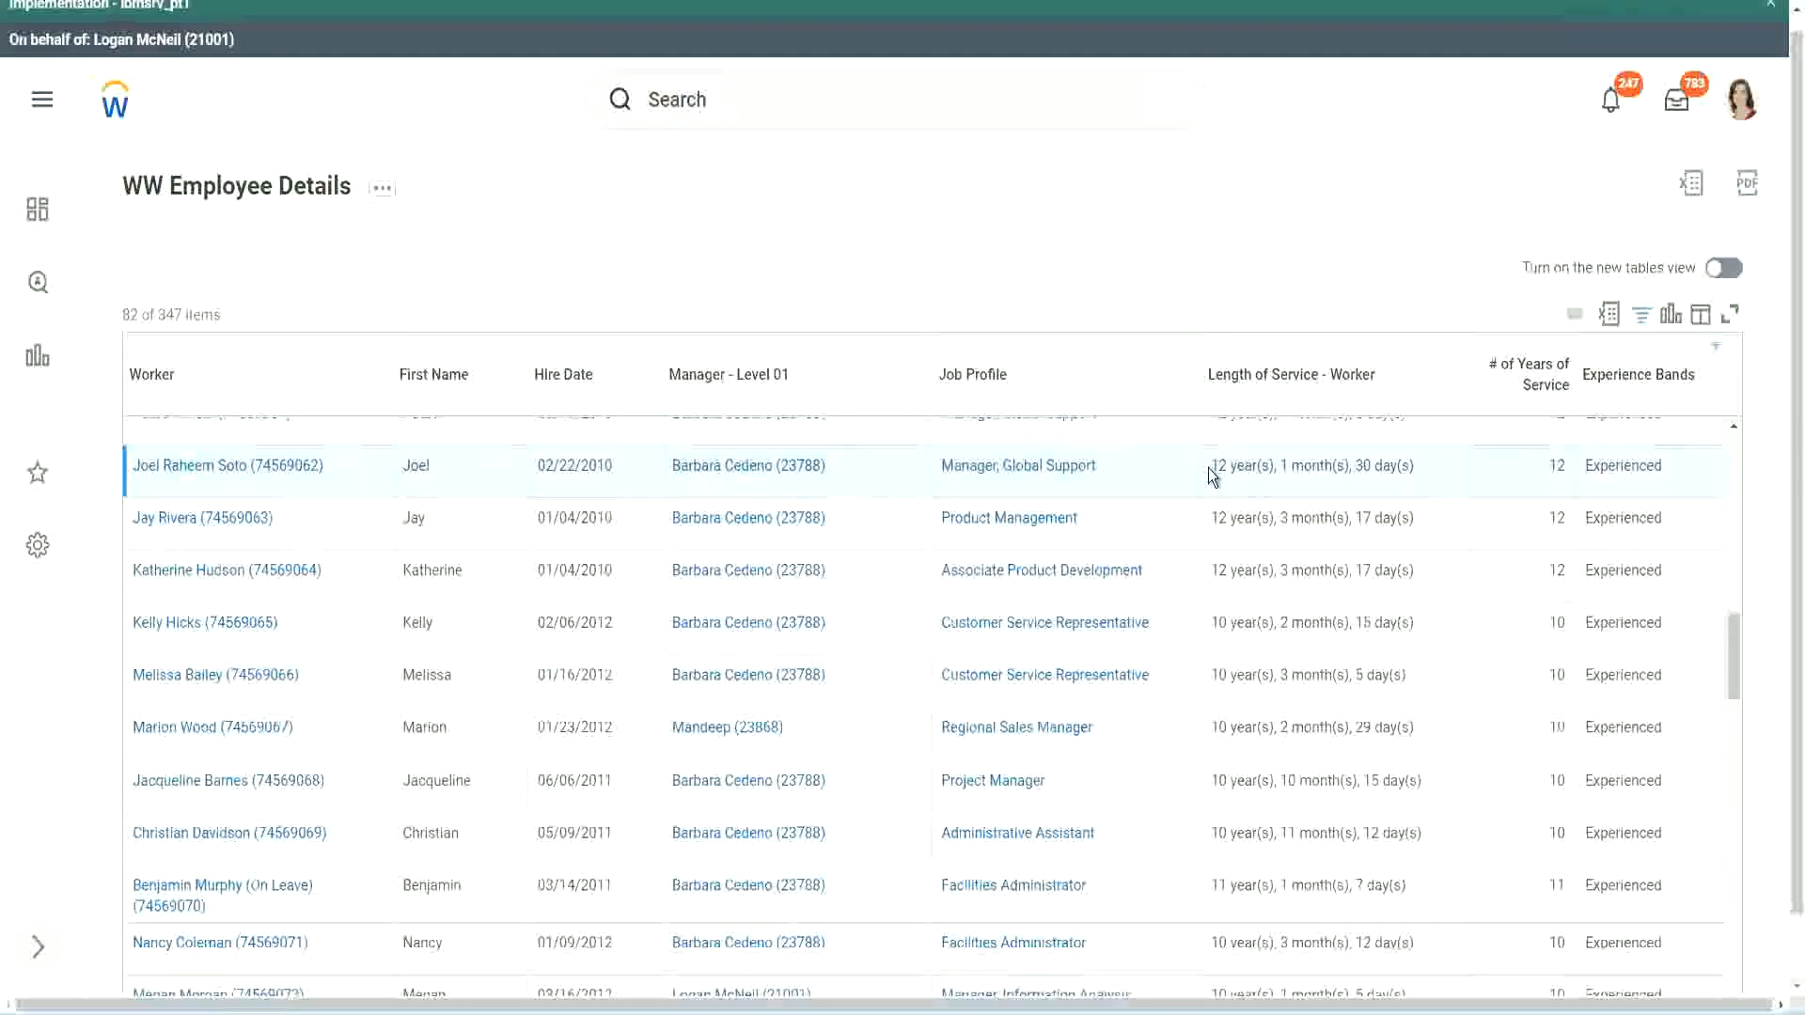
Compare the Length of Service - Worker values with the # of Years of Service values for several workers in the report
left_click_drag(1211, 466, 1383, 466)
left_click(1509, 483)
double_click(1510, 483)
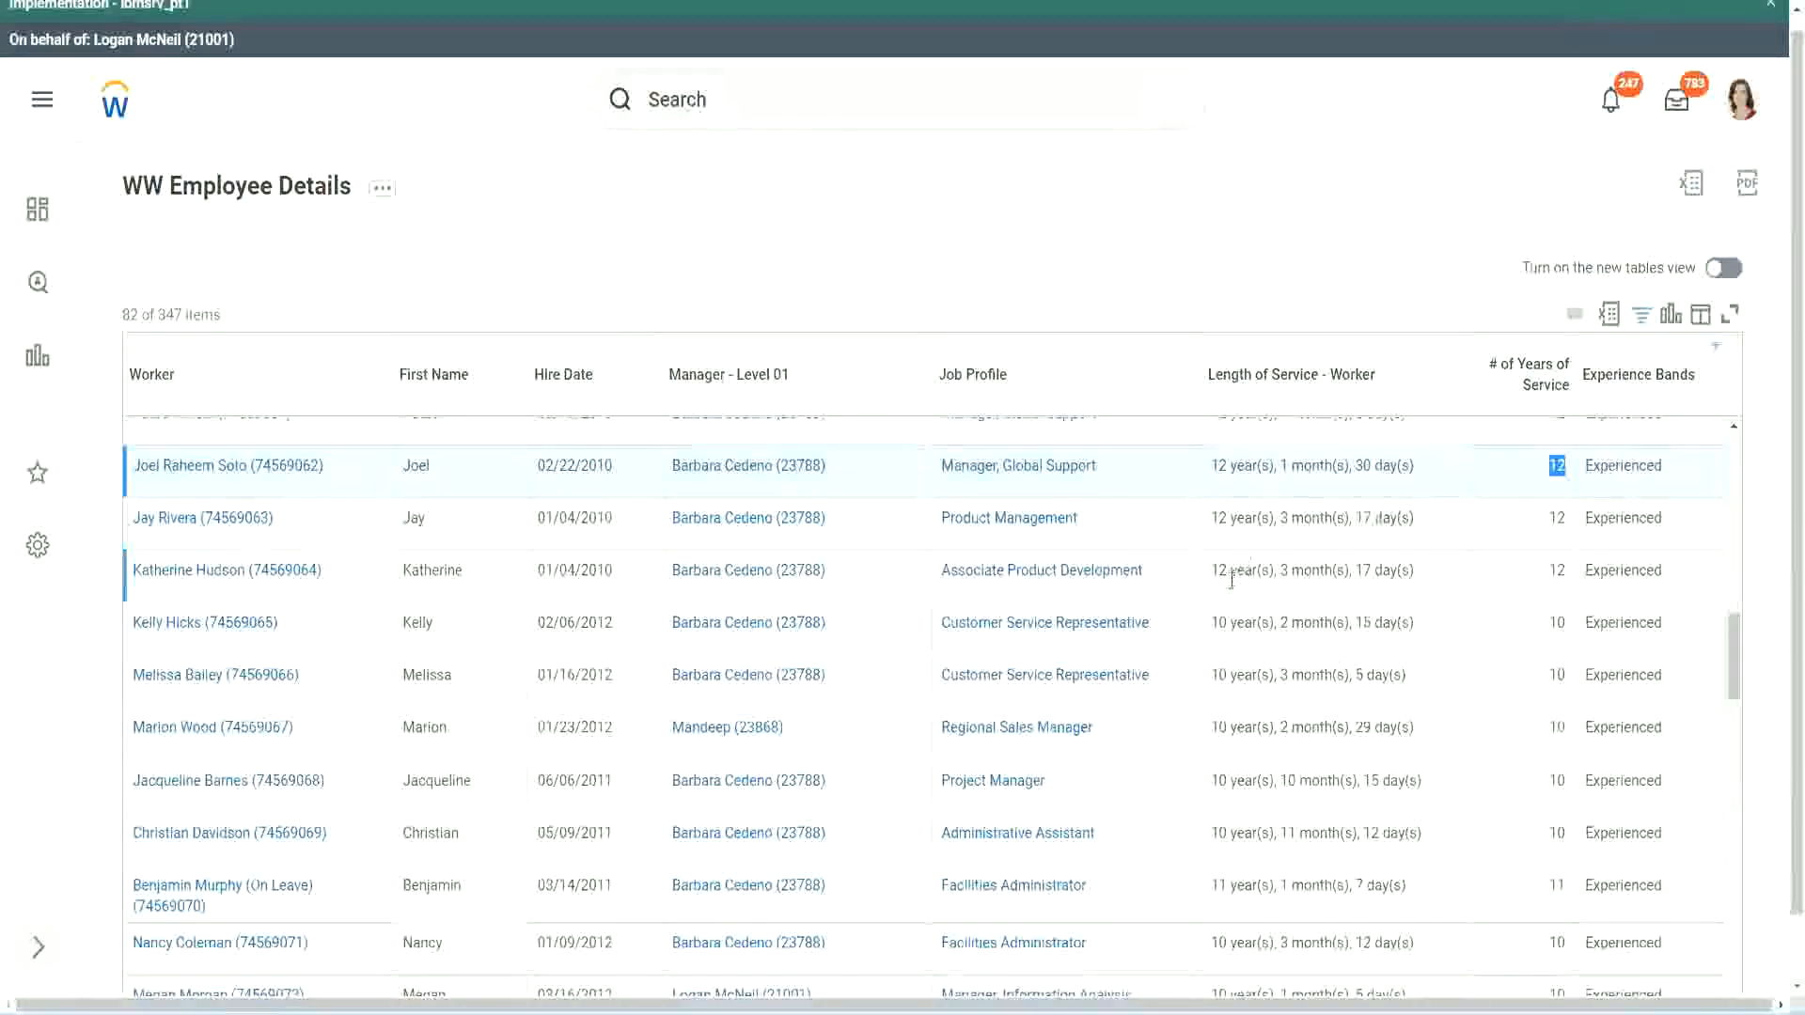
left_click(1243, 834)
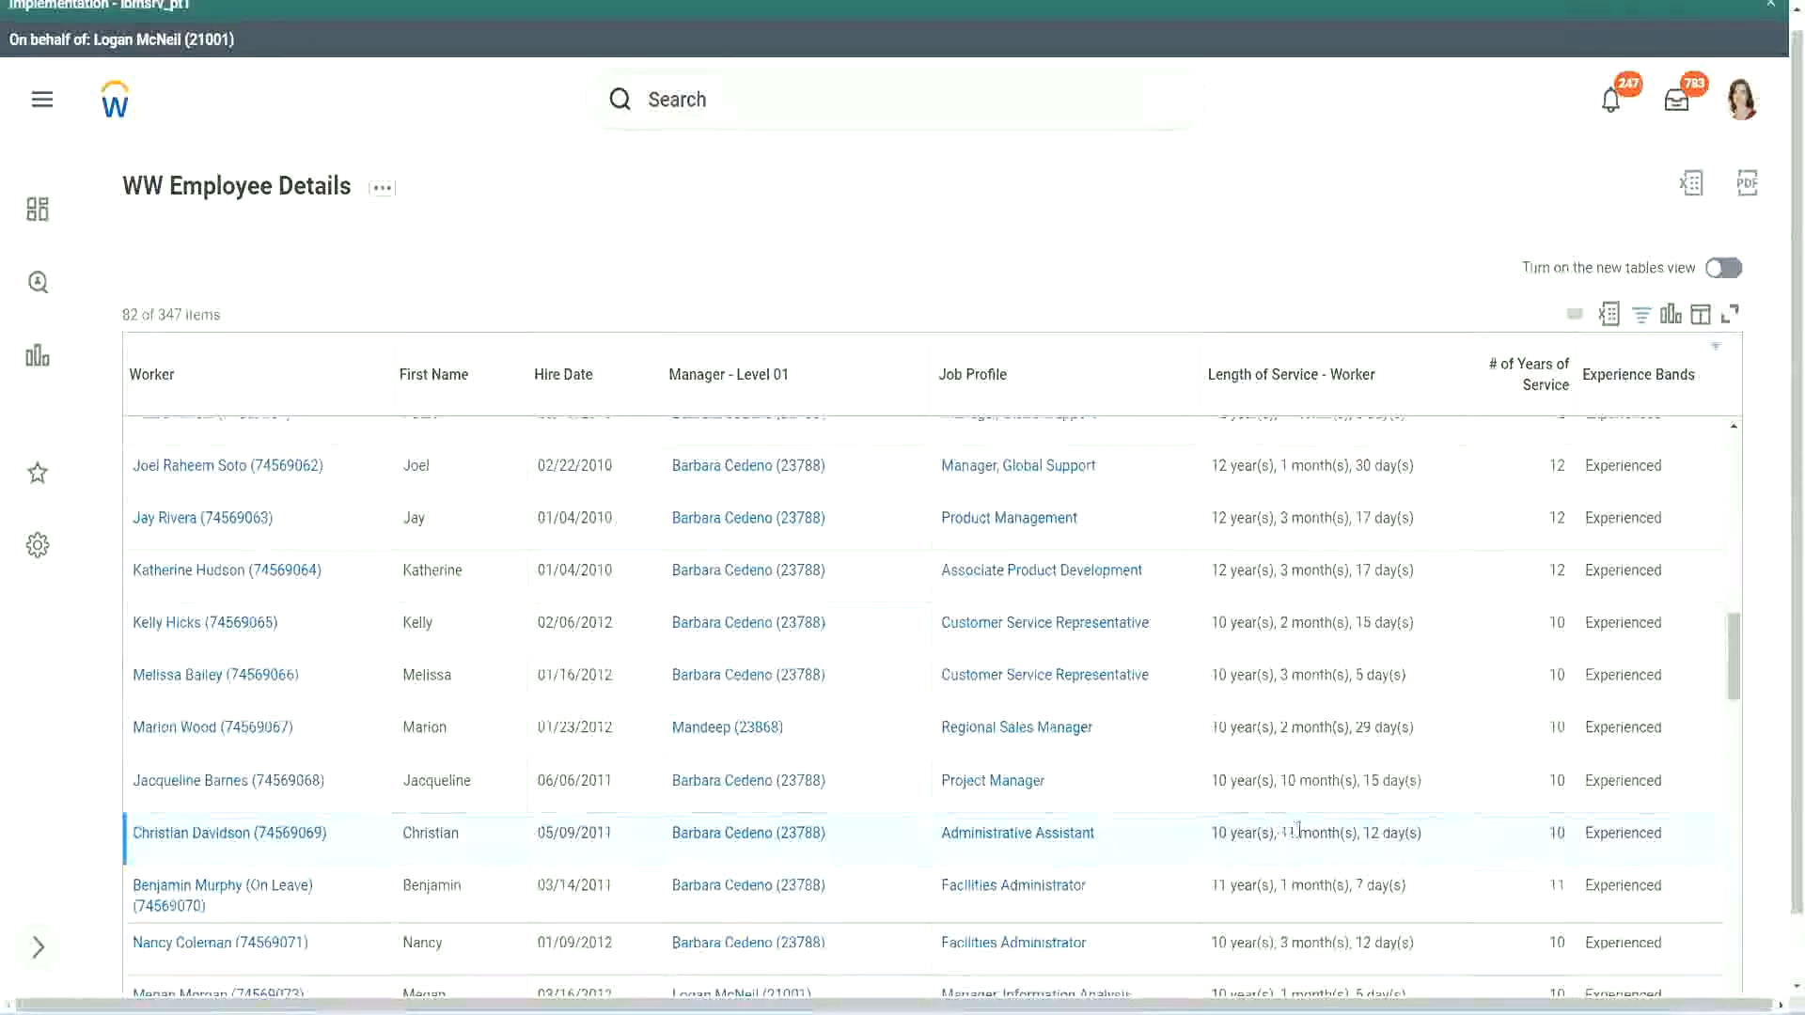
left_click_drag(1282, 832, 1381, 832)
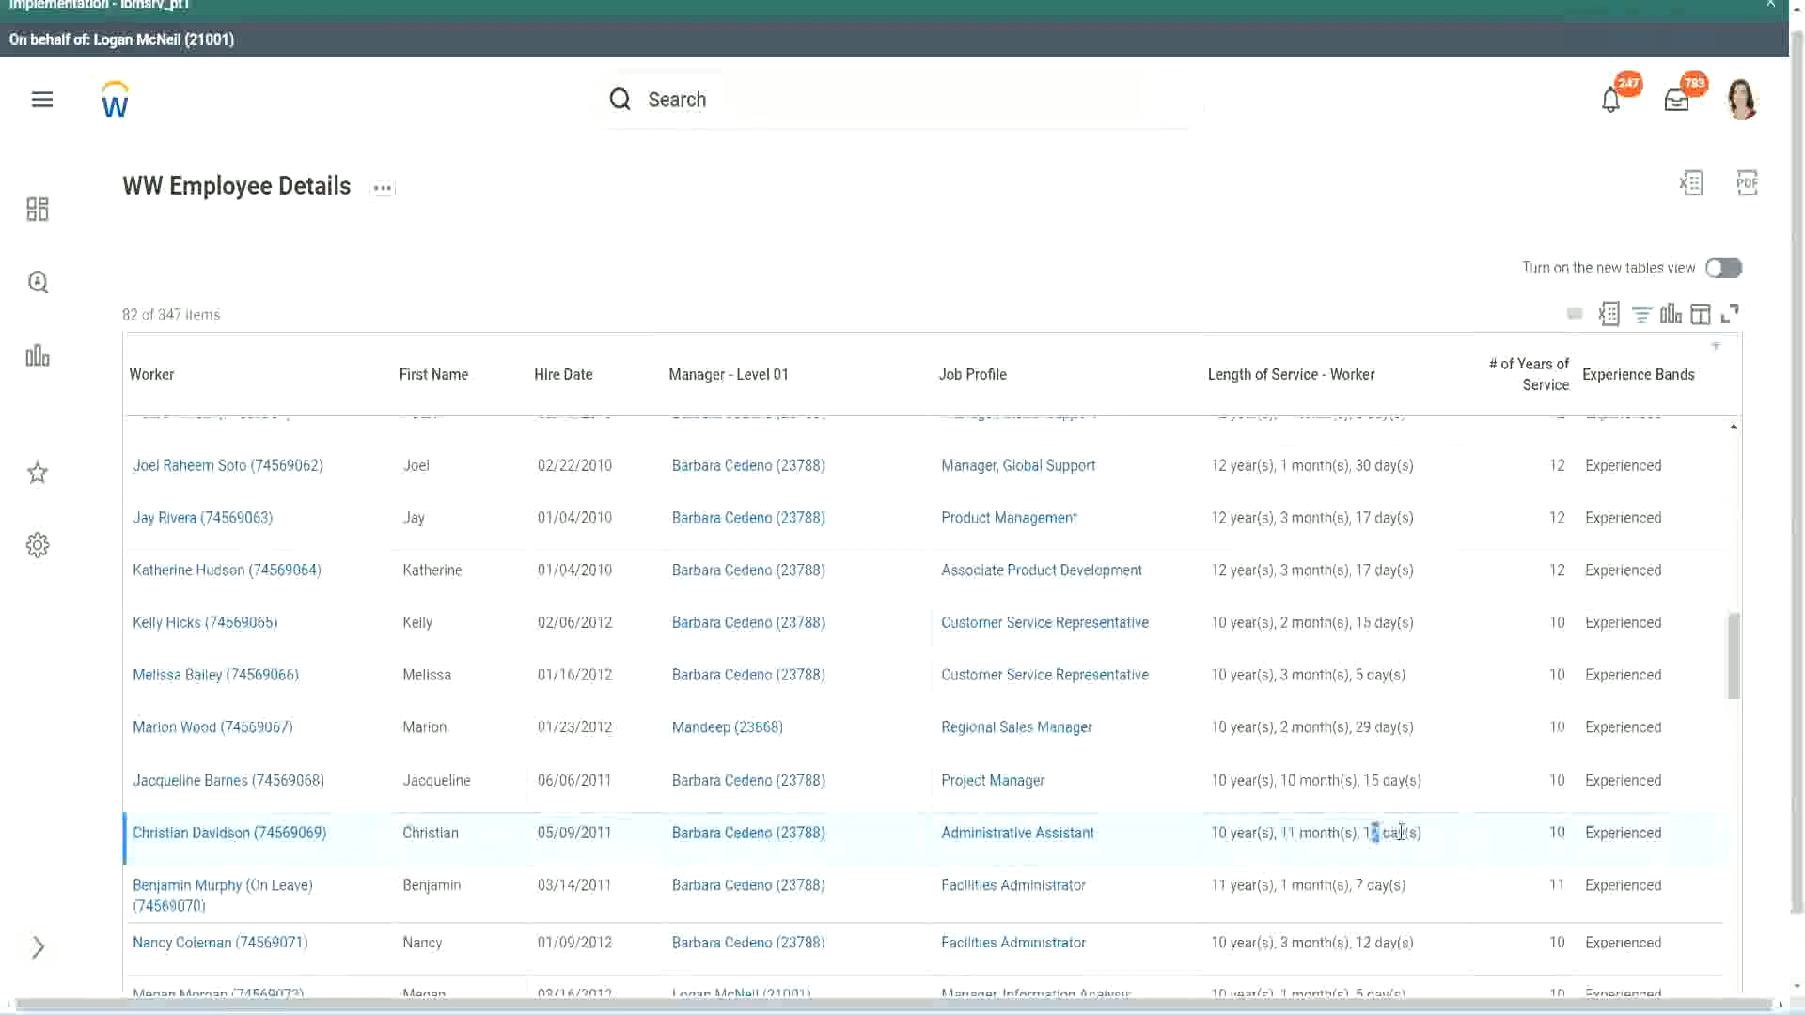
left_click(1400, 832)
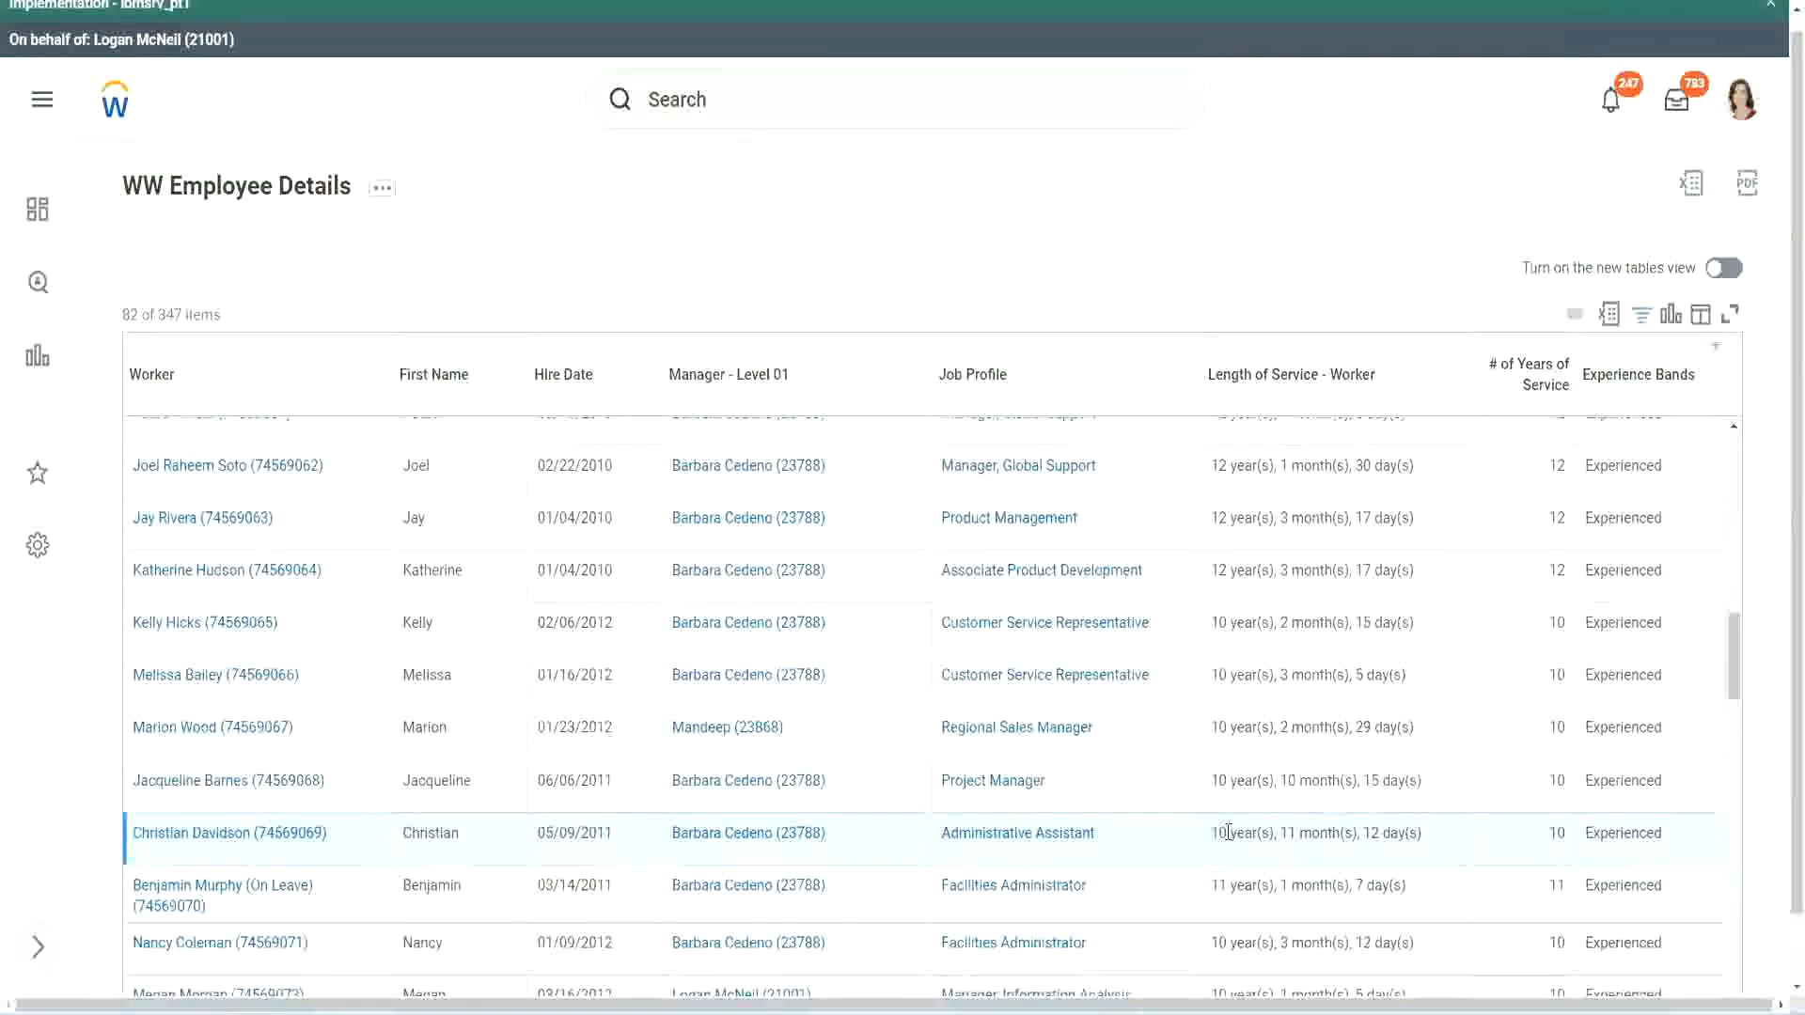
double_click(1557, 833)
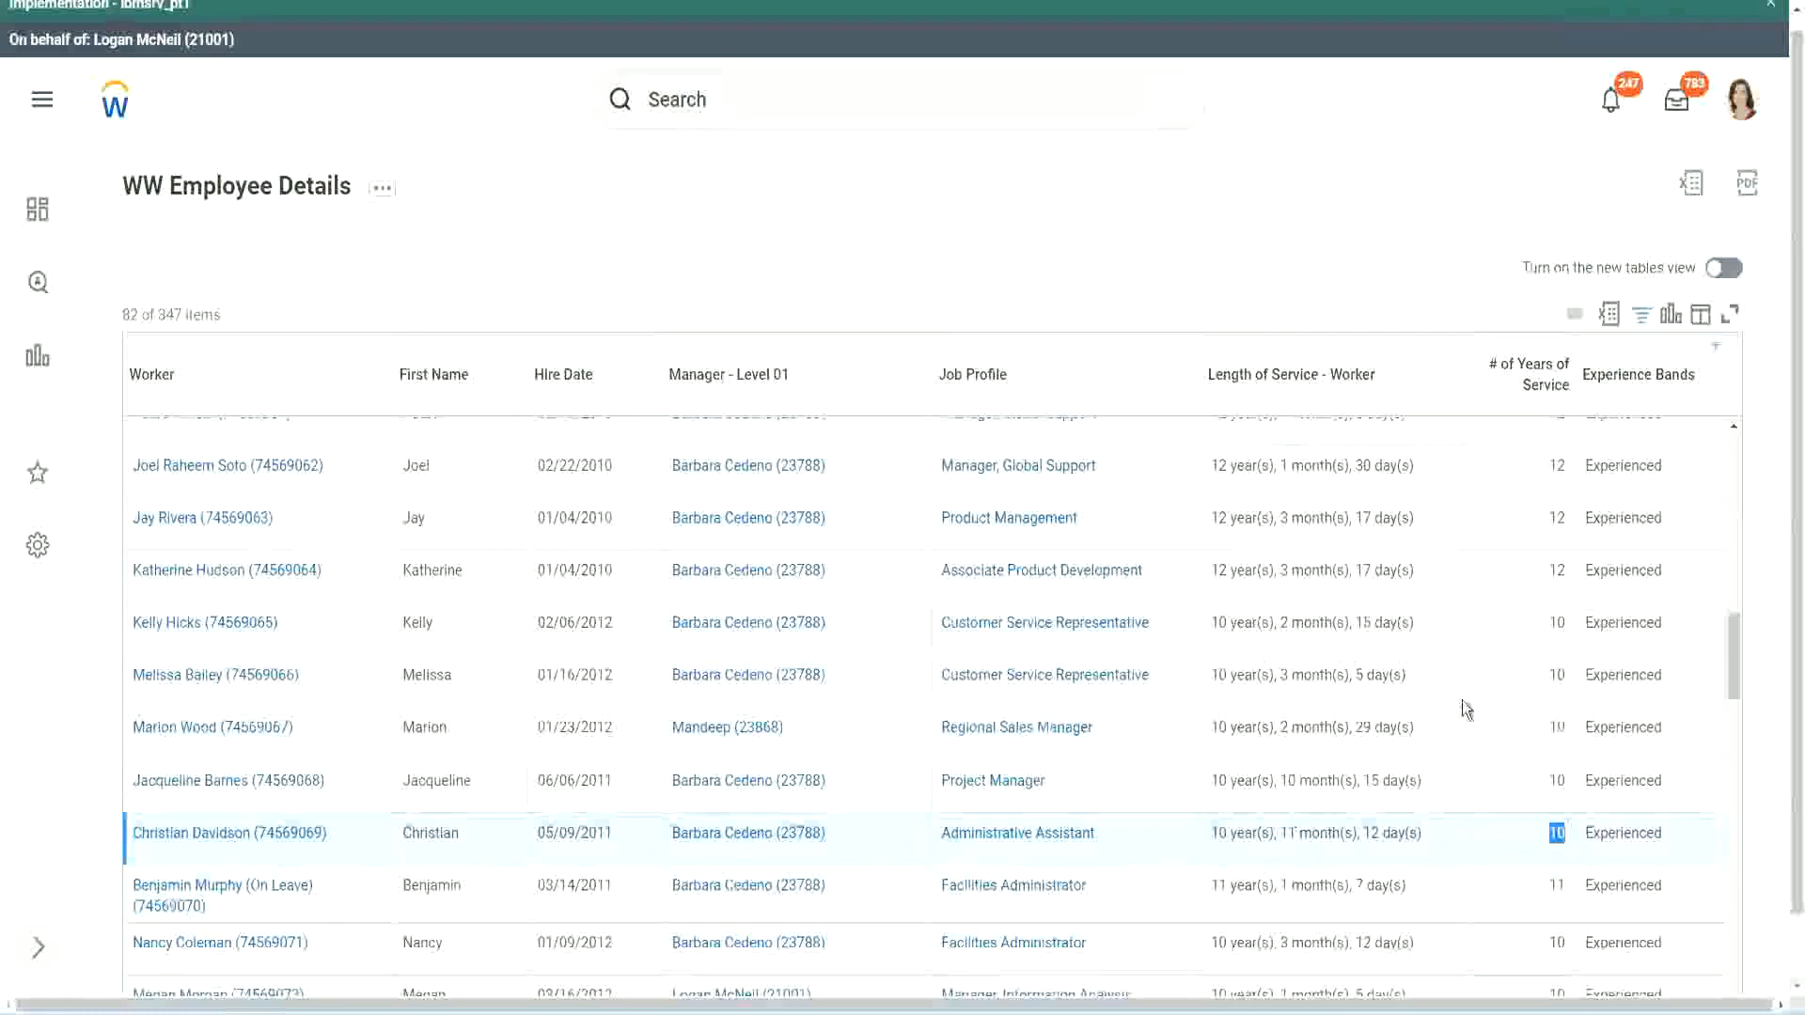
left_click(1555, 594)
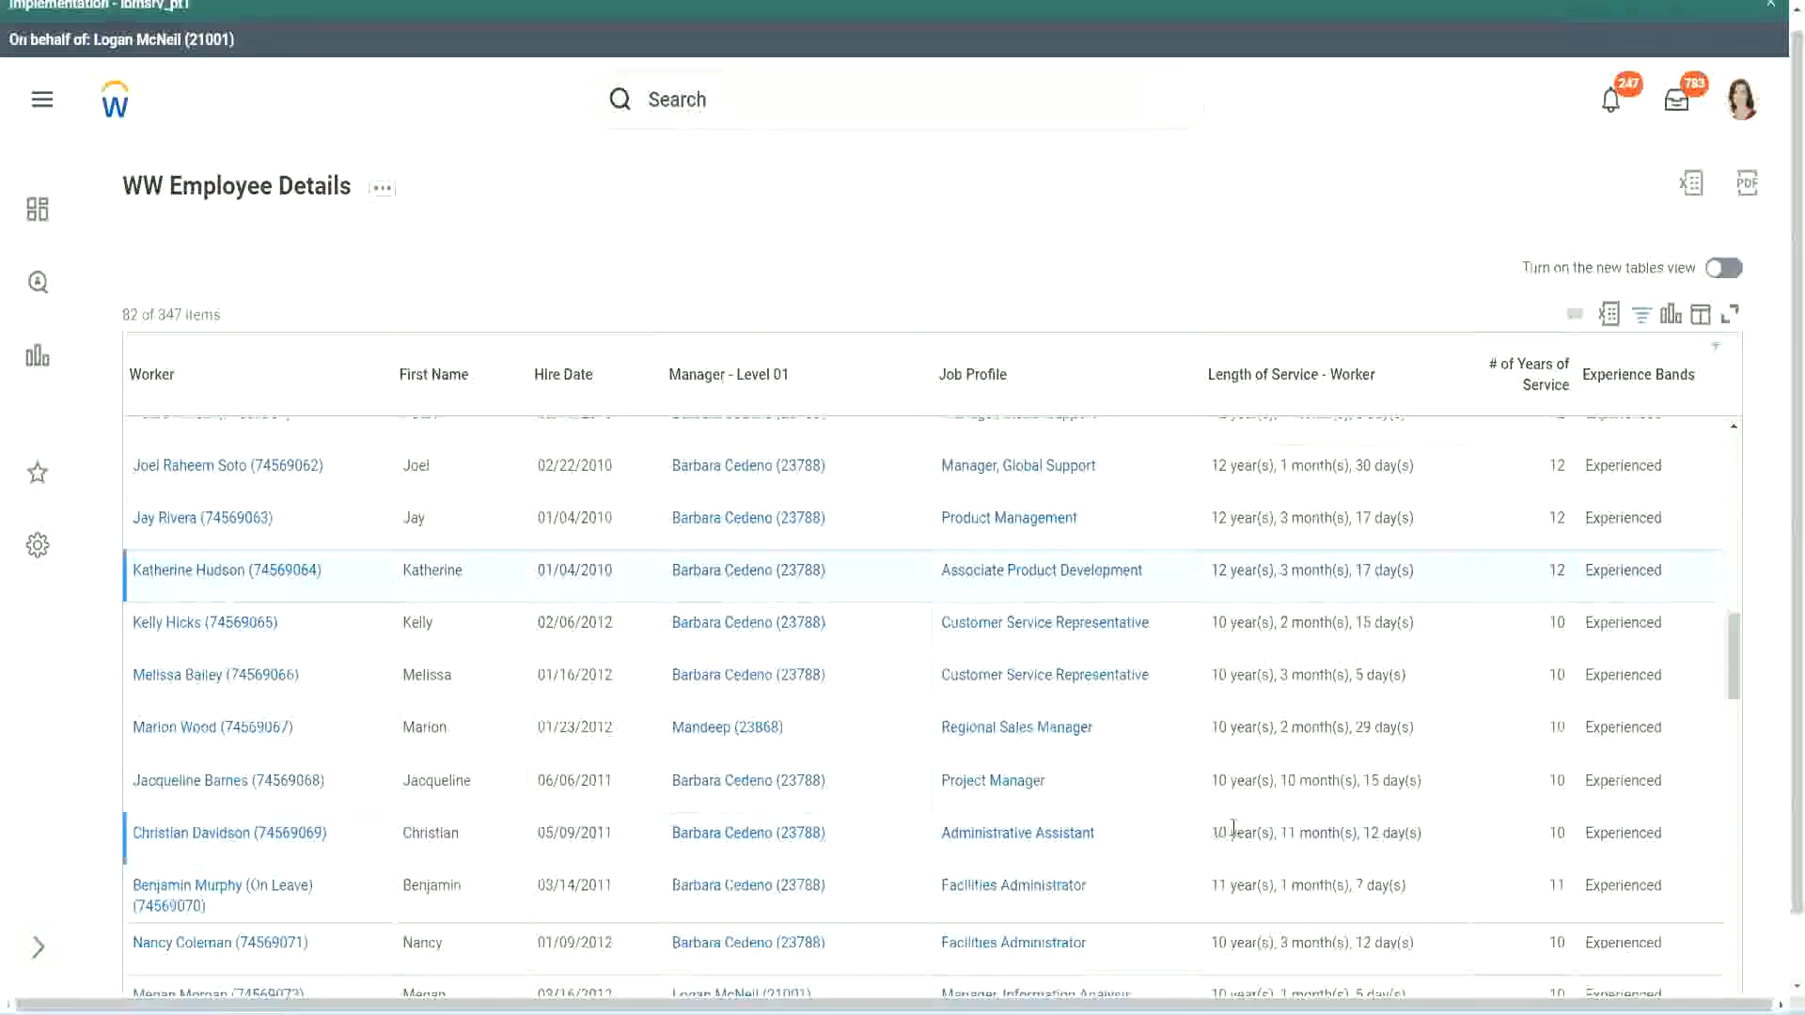
left_click_drag(1234, 829, 1211, 829)
left_click(1363, 828)
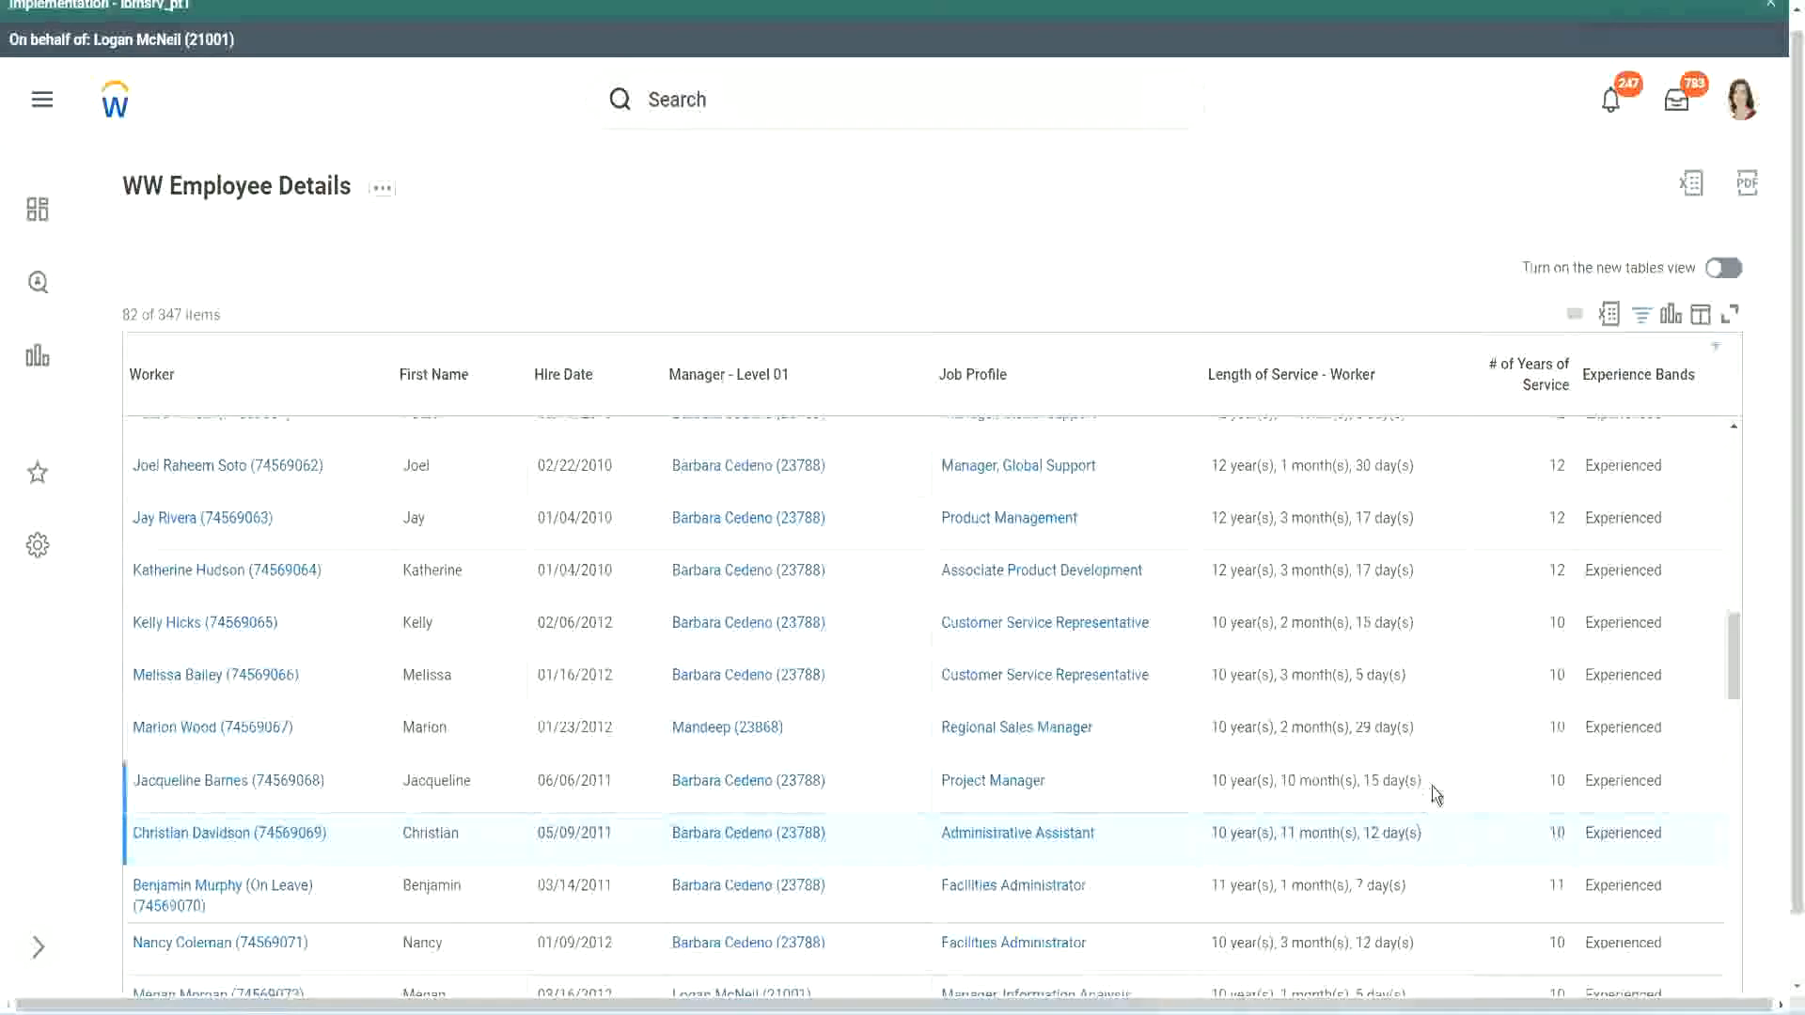
double_click(1564, 466)
left_click_drag(1210, 467, 1415, 458)
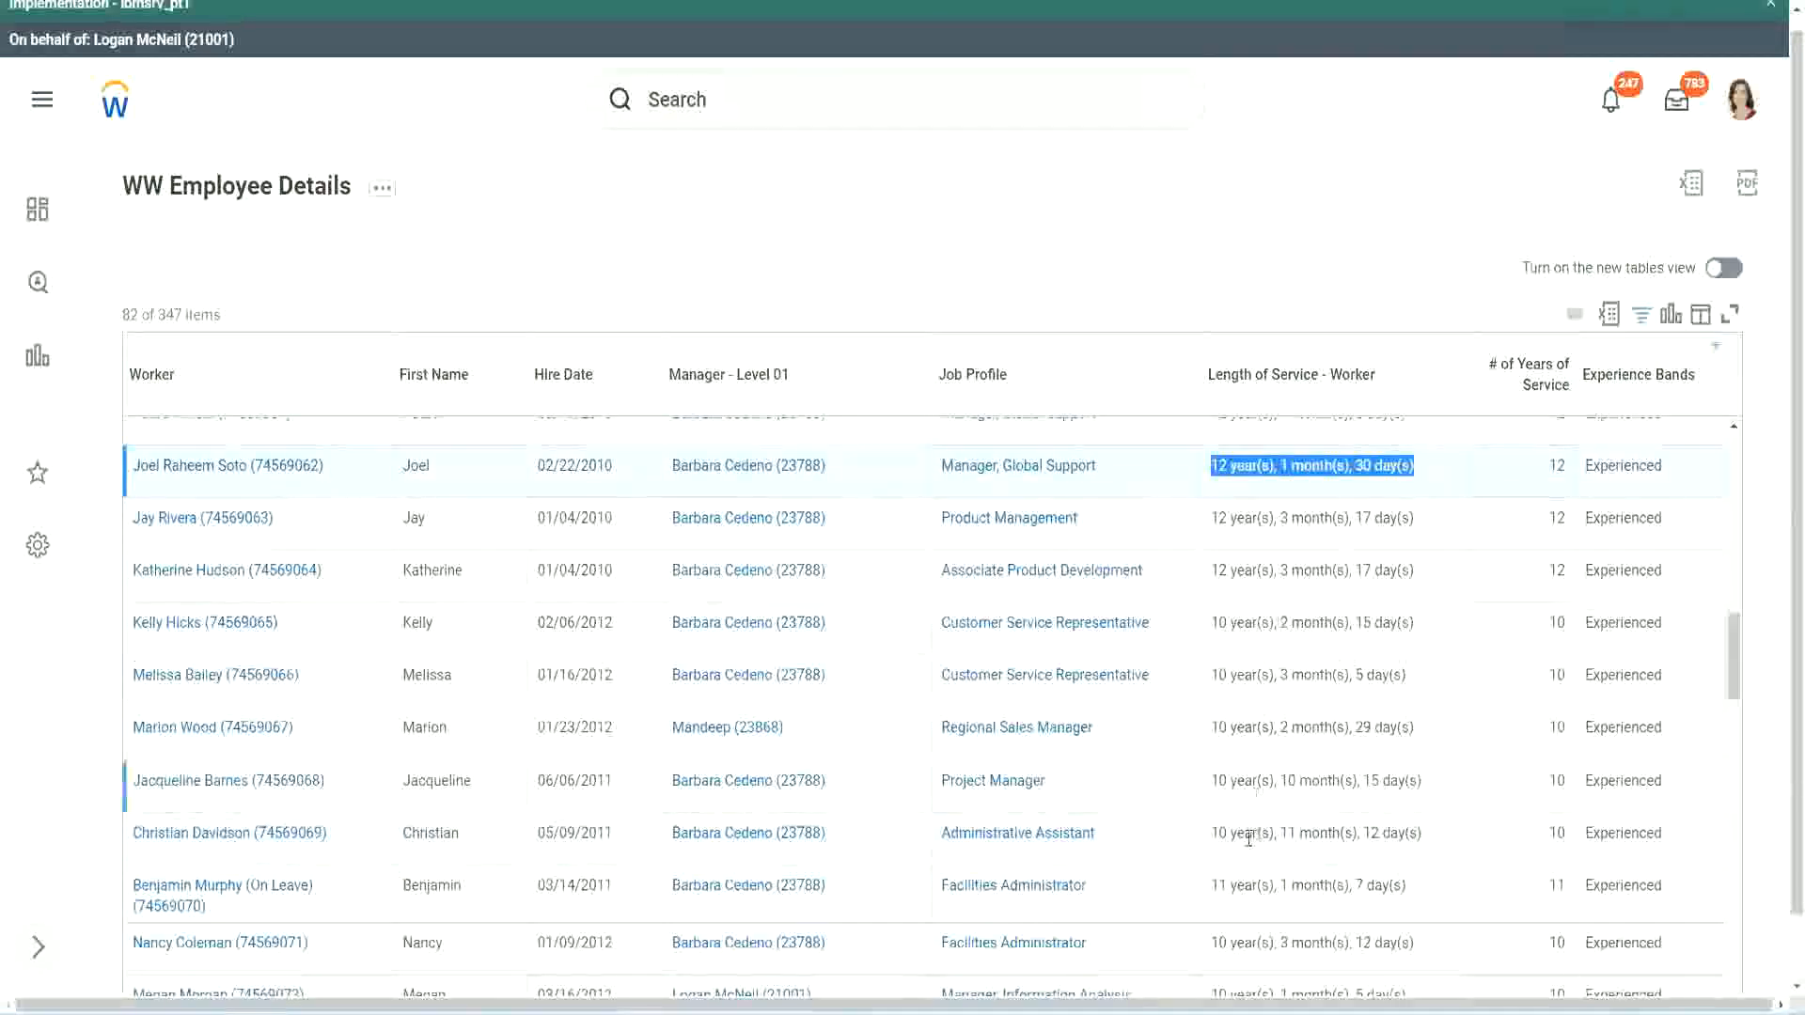
left_click(1353, 835)
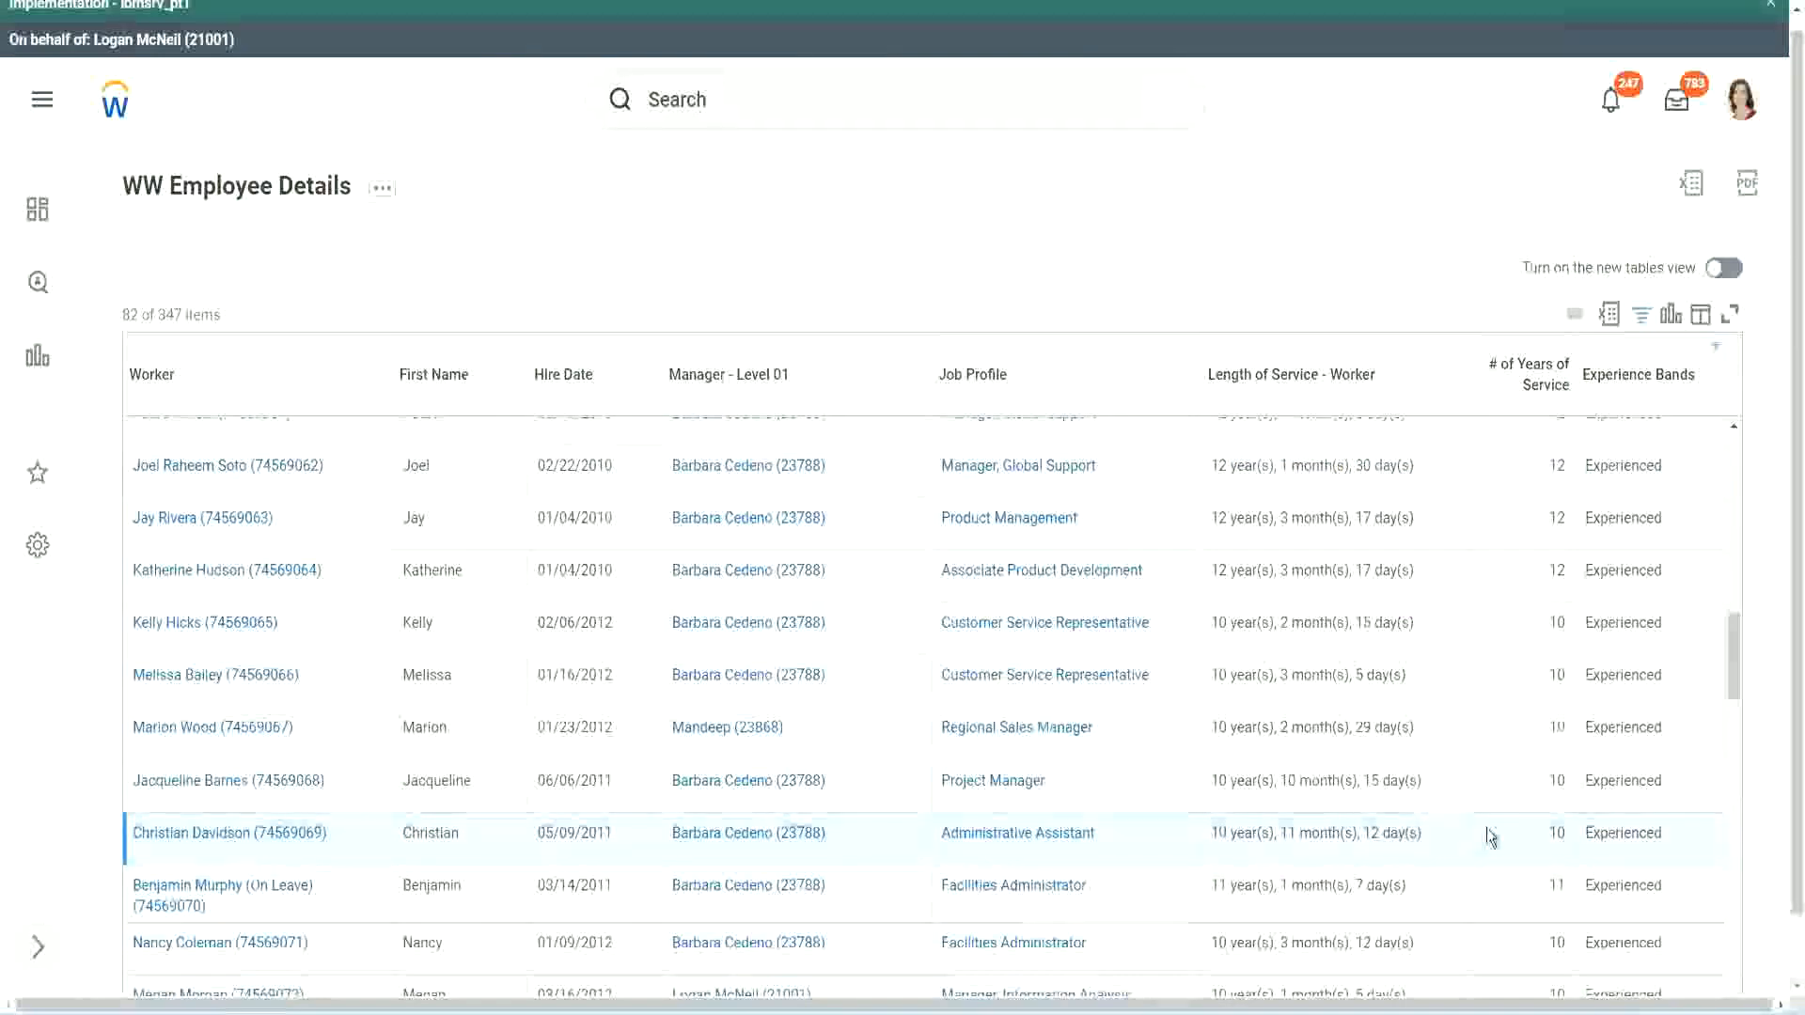
double_click(1553, 832)
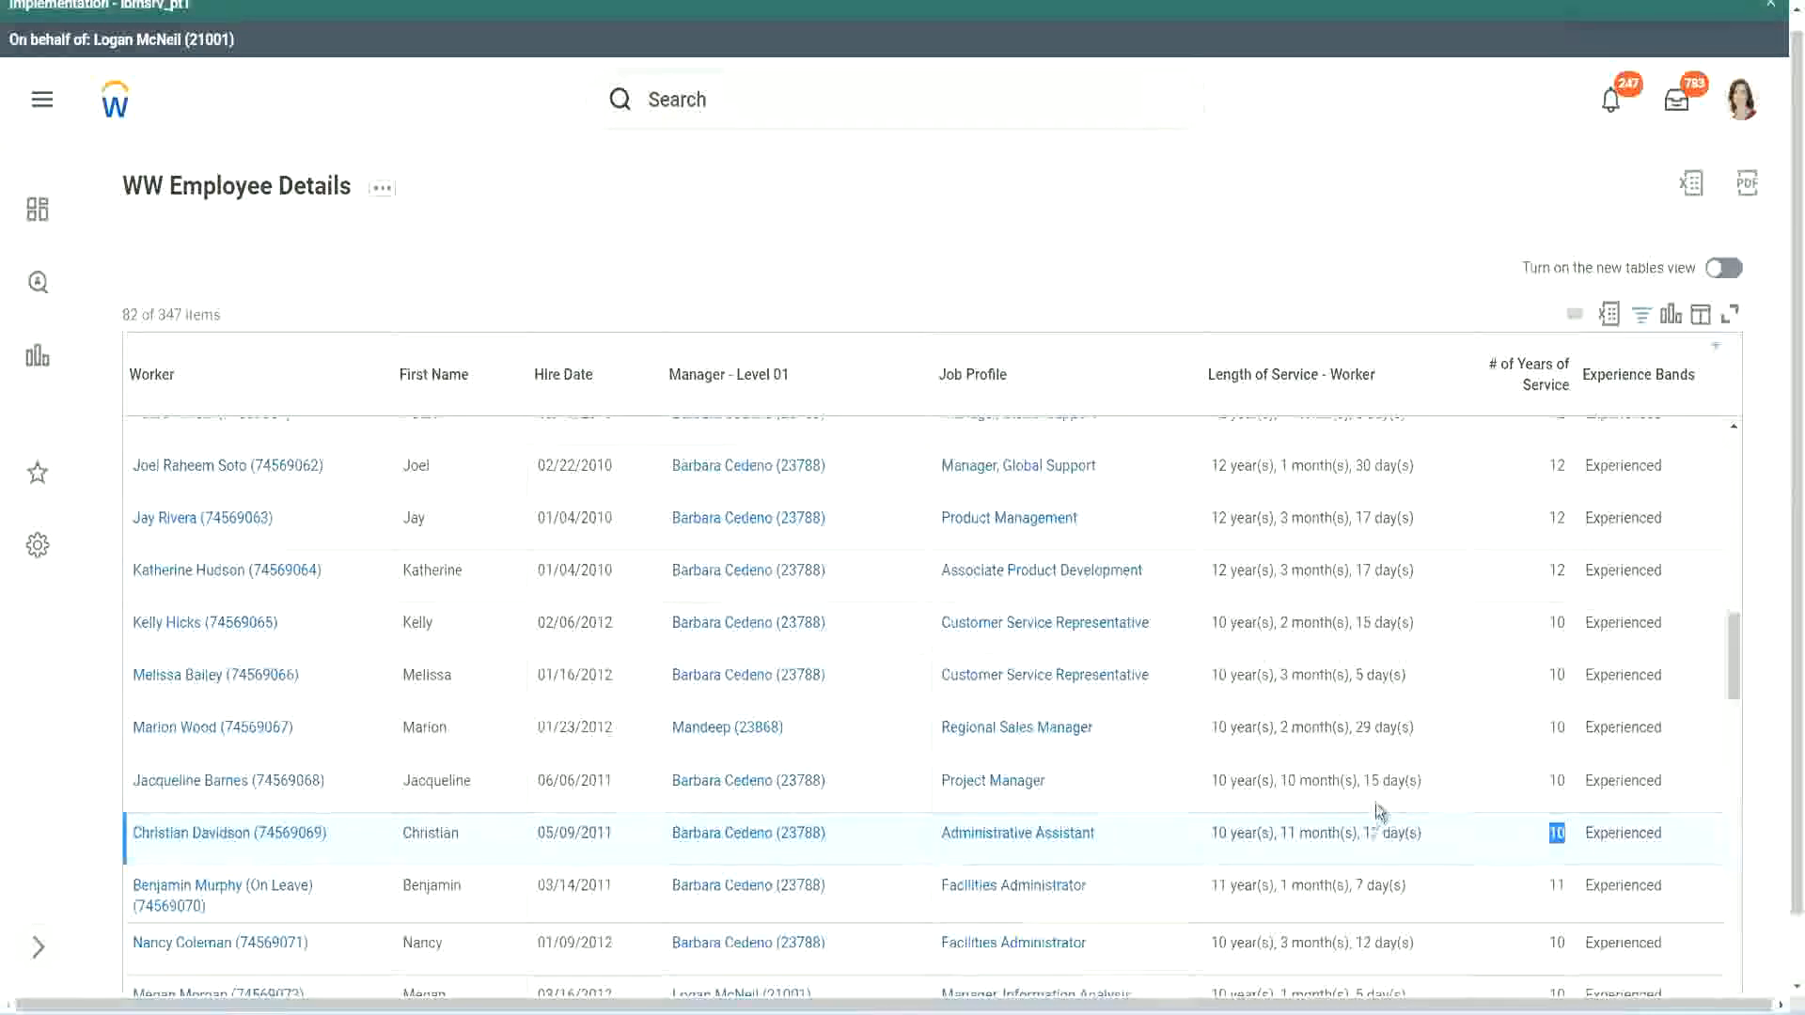
left_click(1490, 838)
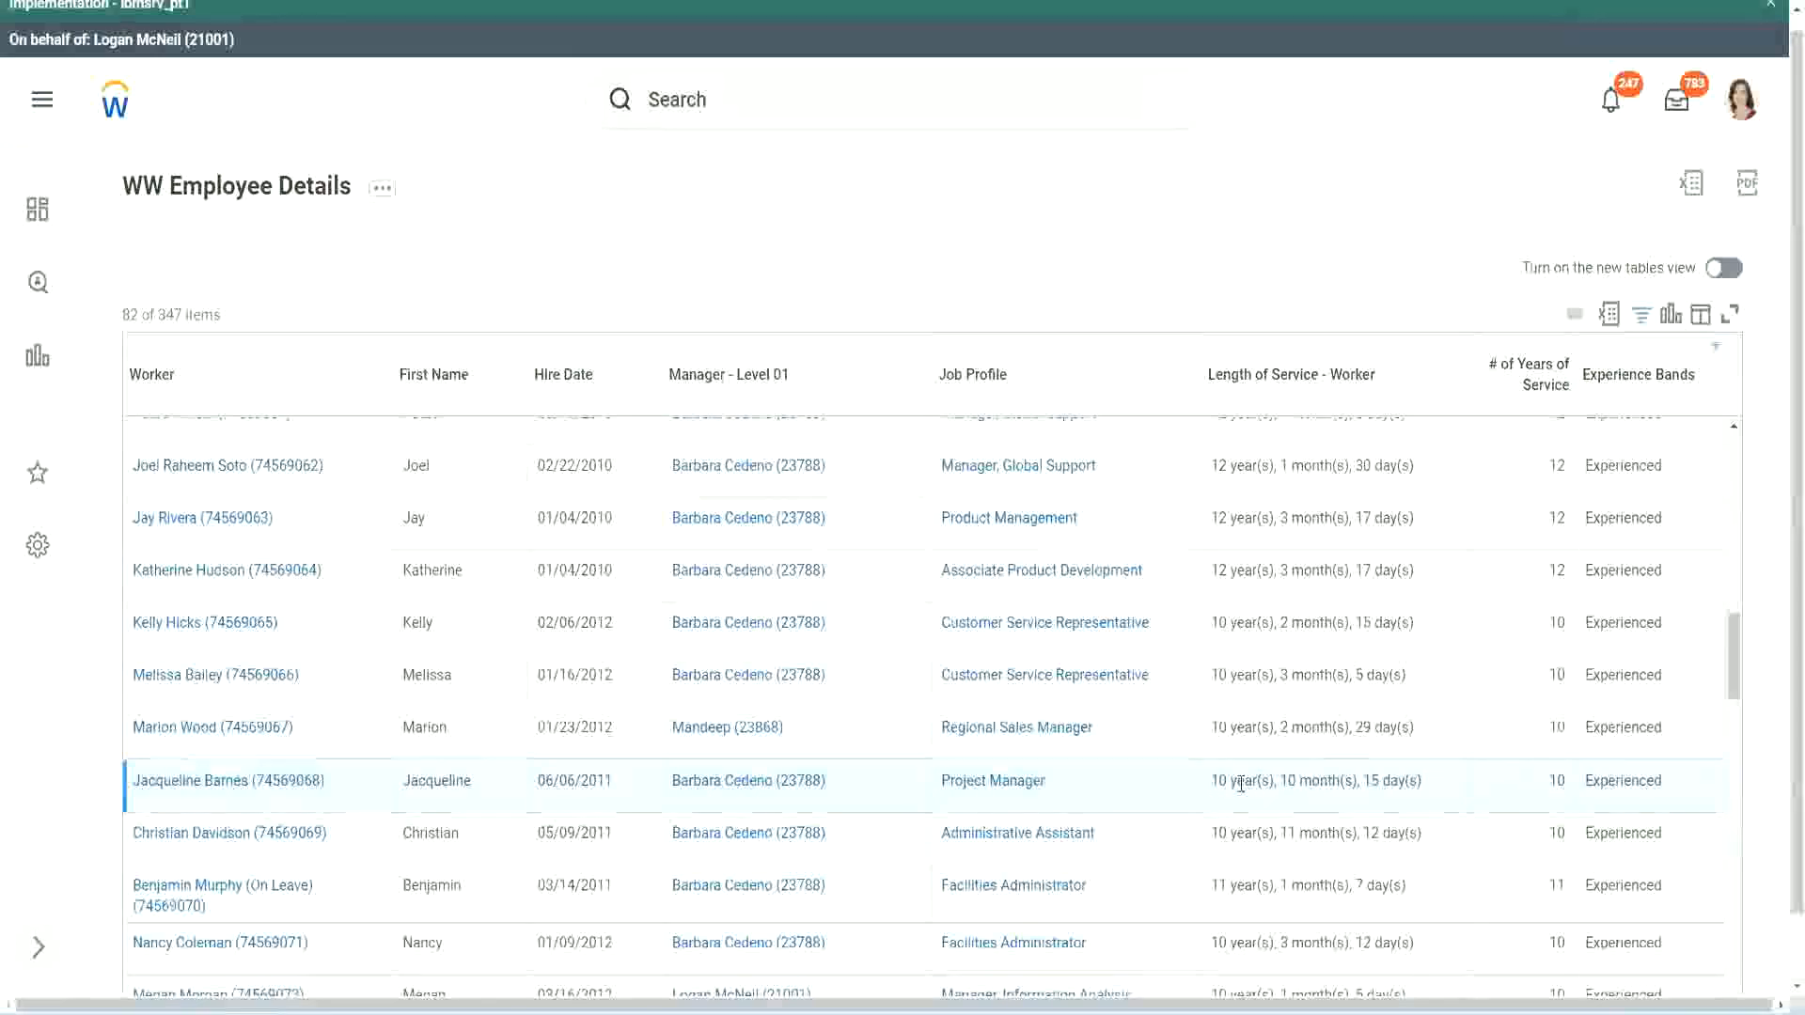
double_click(1289, 781)
left_click(1348, 781)
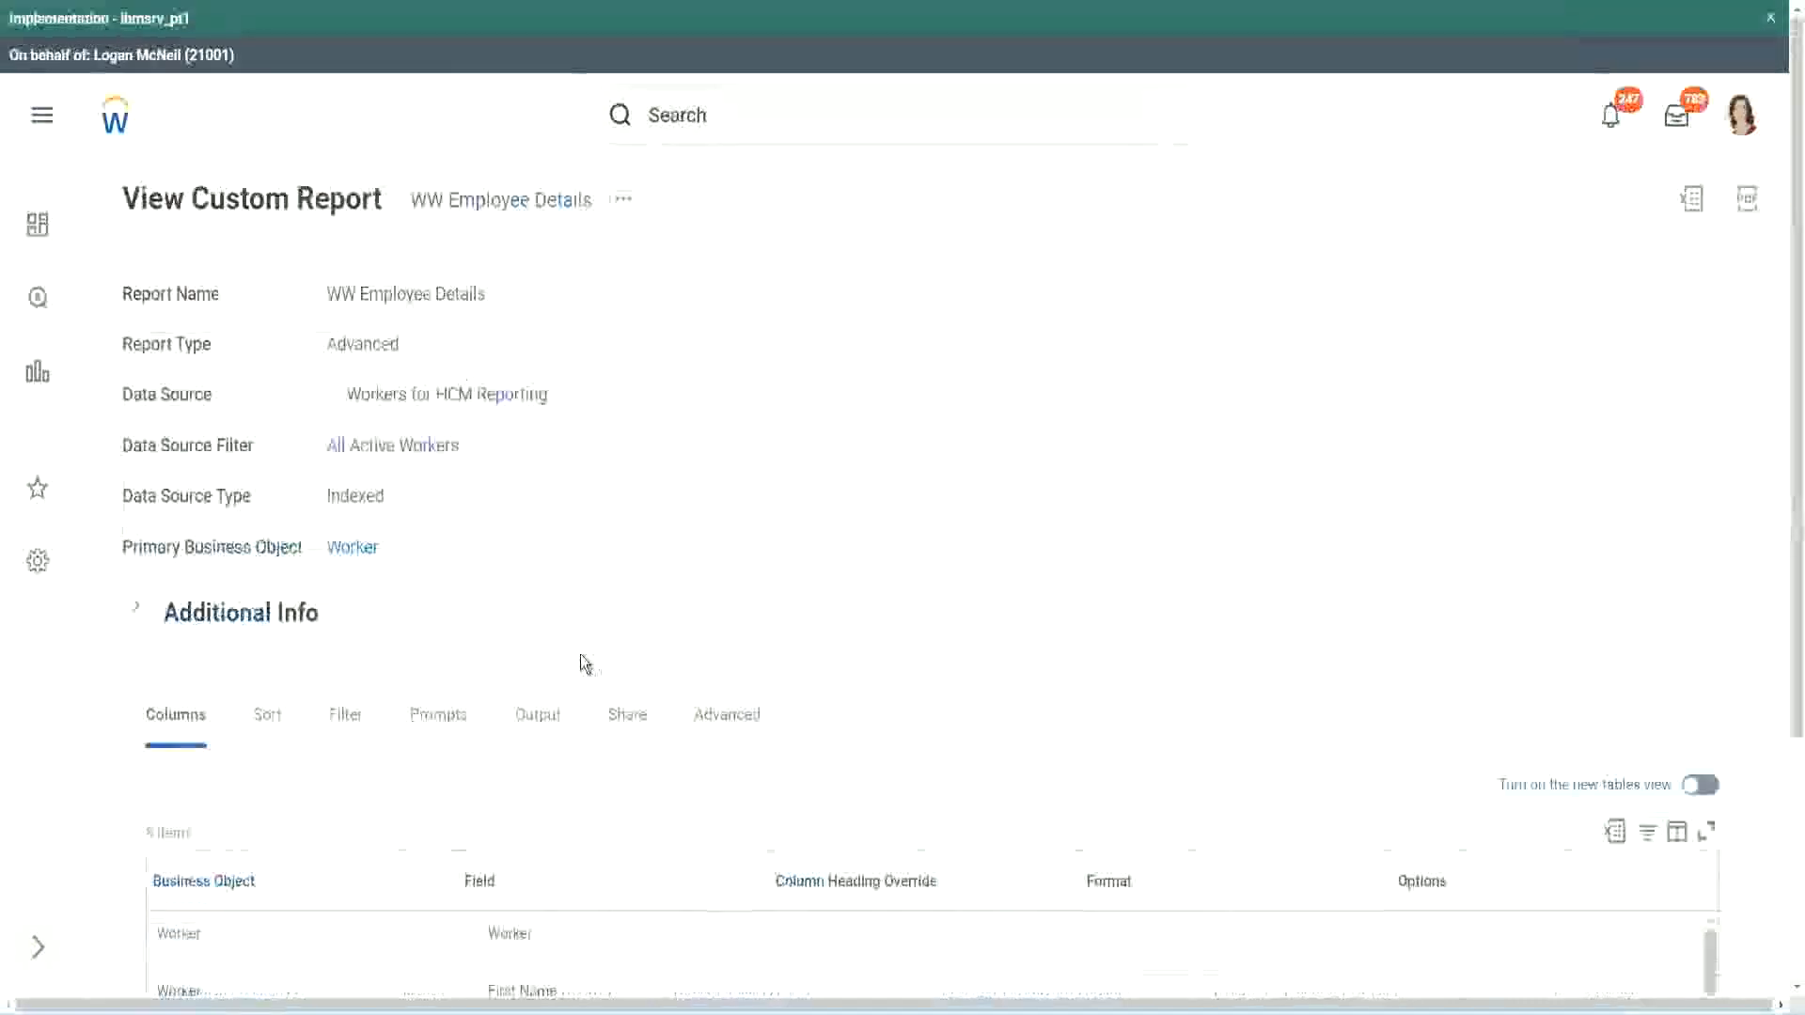
Open the CF-WW-Eval Exp-Derive Experience Bands from Years of Service field from the report's columns in a new tab and dismiss its Implementation banner
scroll(583, 649, "down", 5)
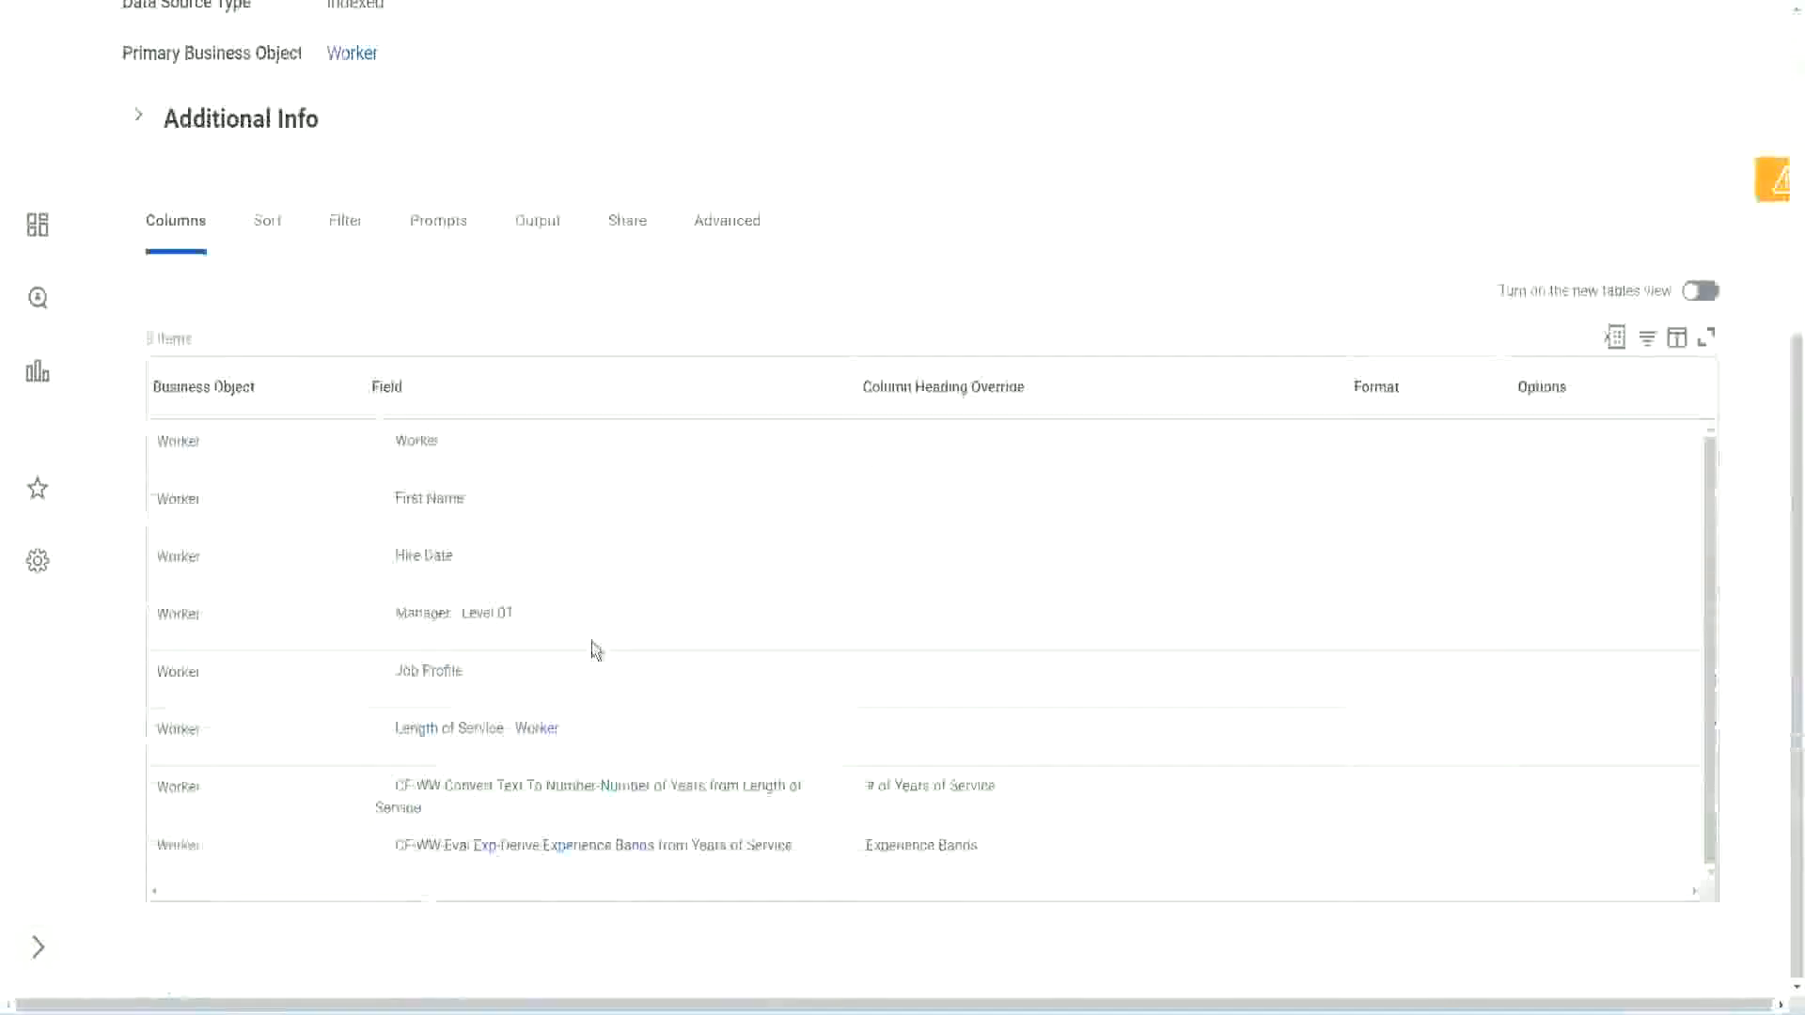
right_click(489, 847)
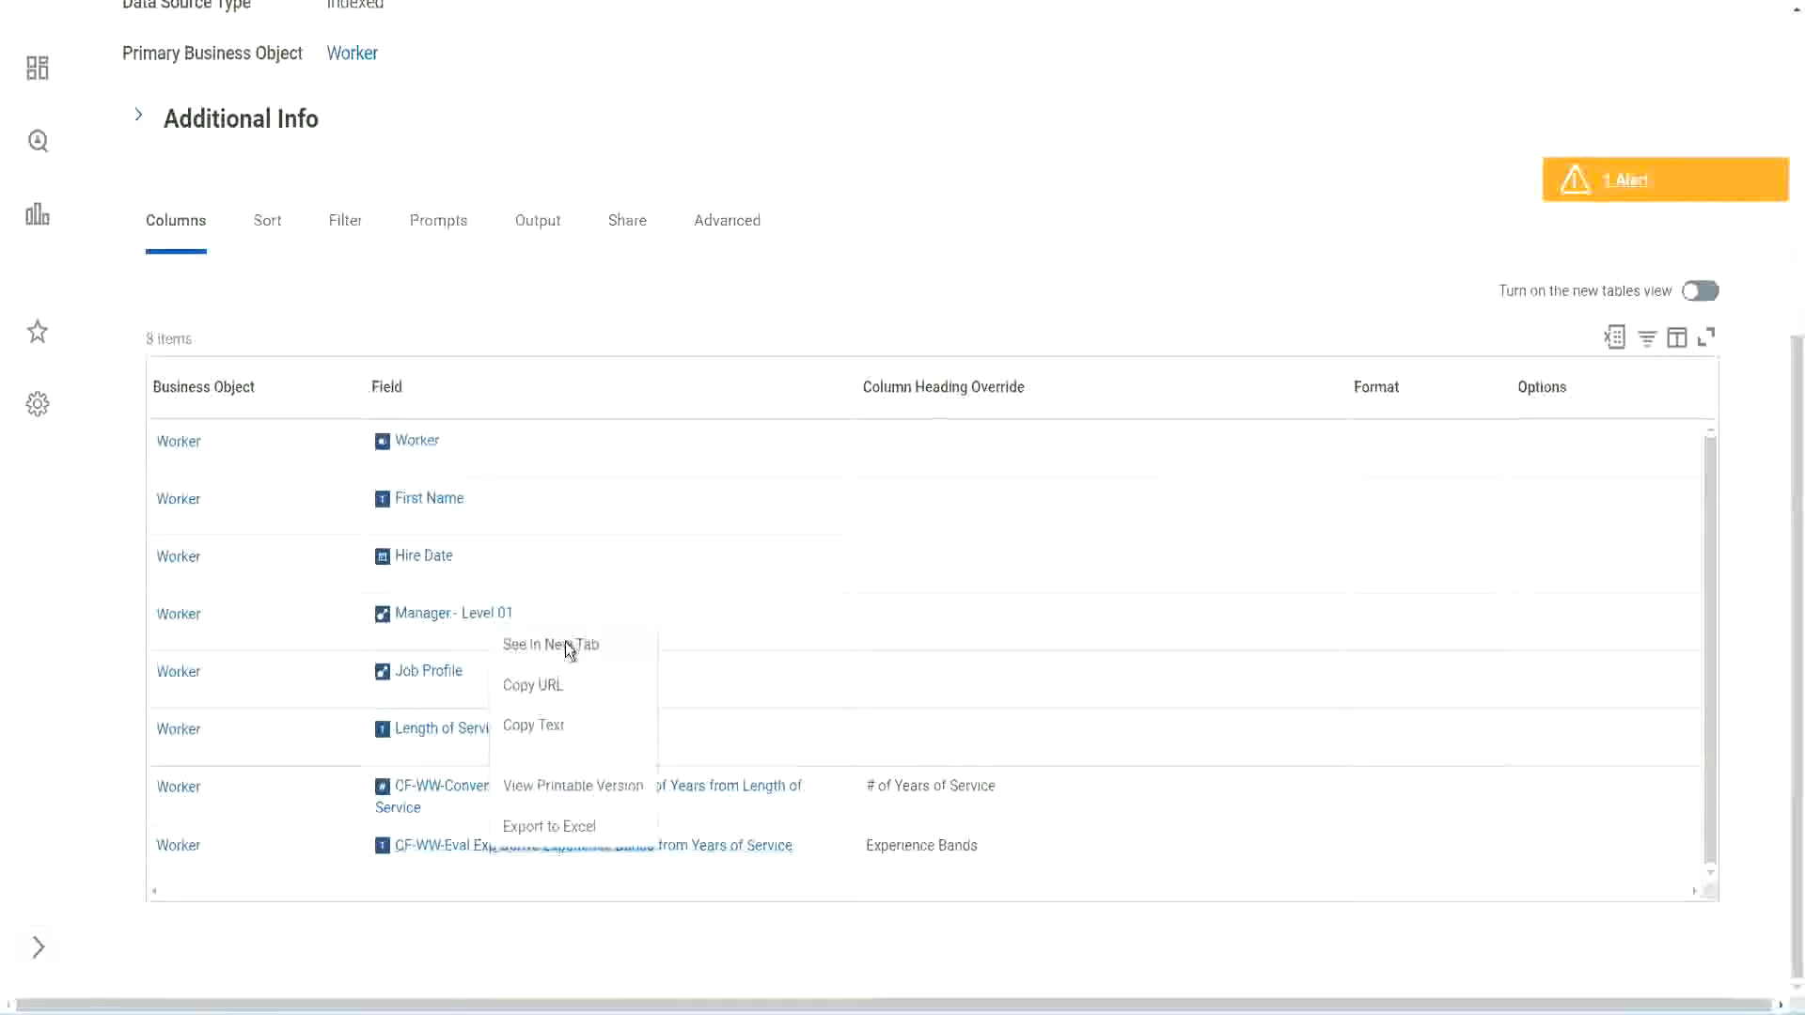
left_click(566, 639)
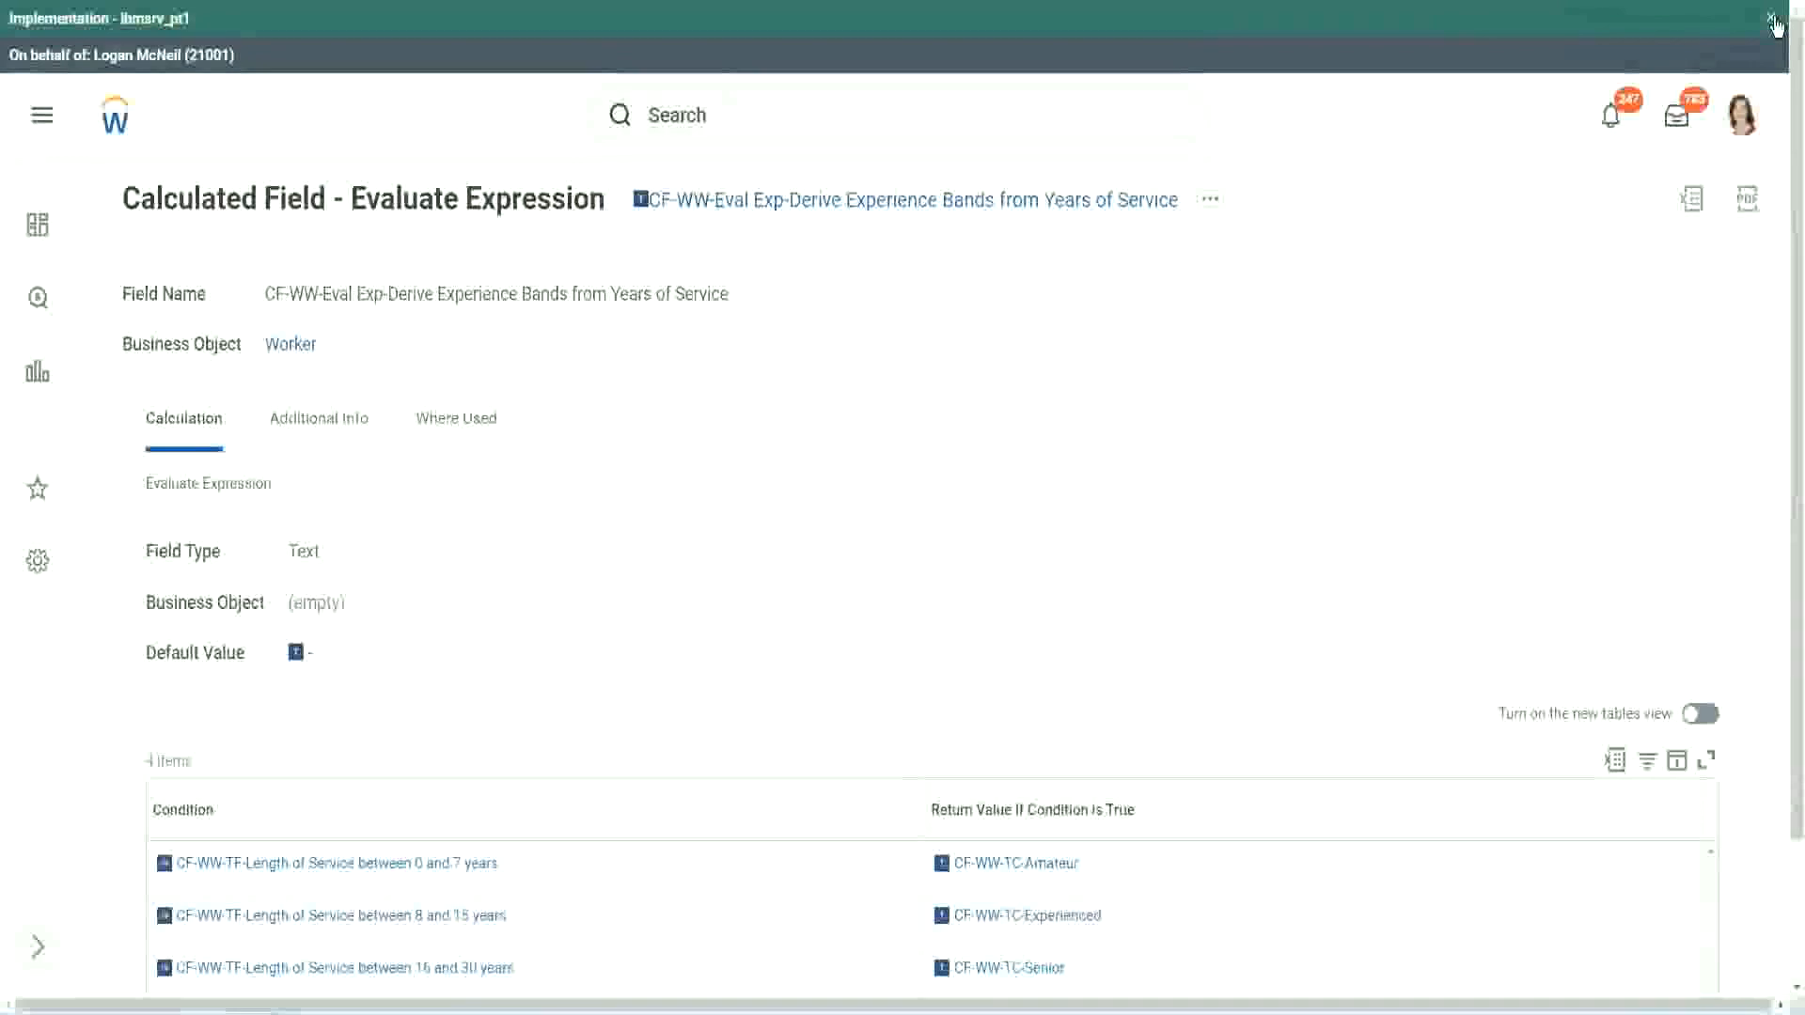
left_click(1772, 21)
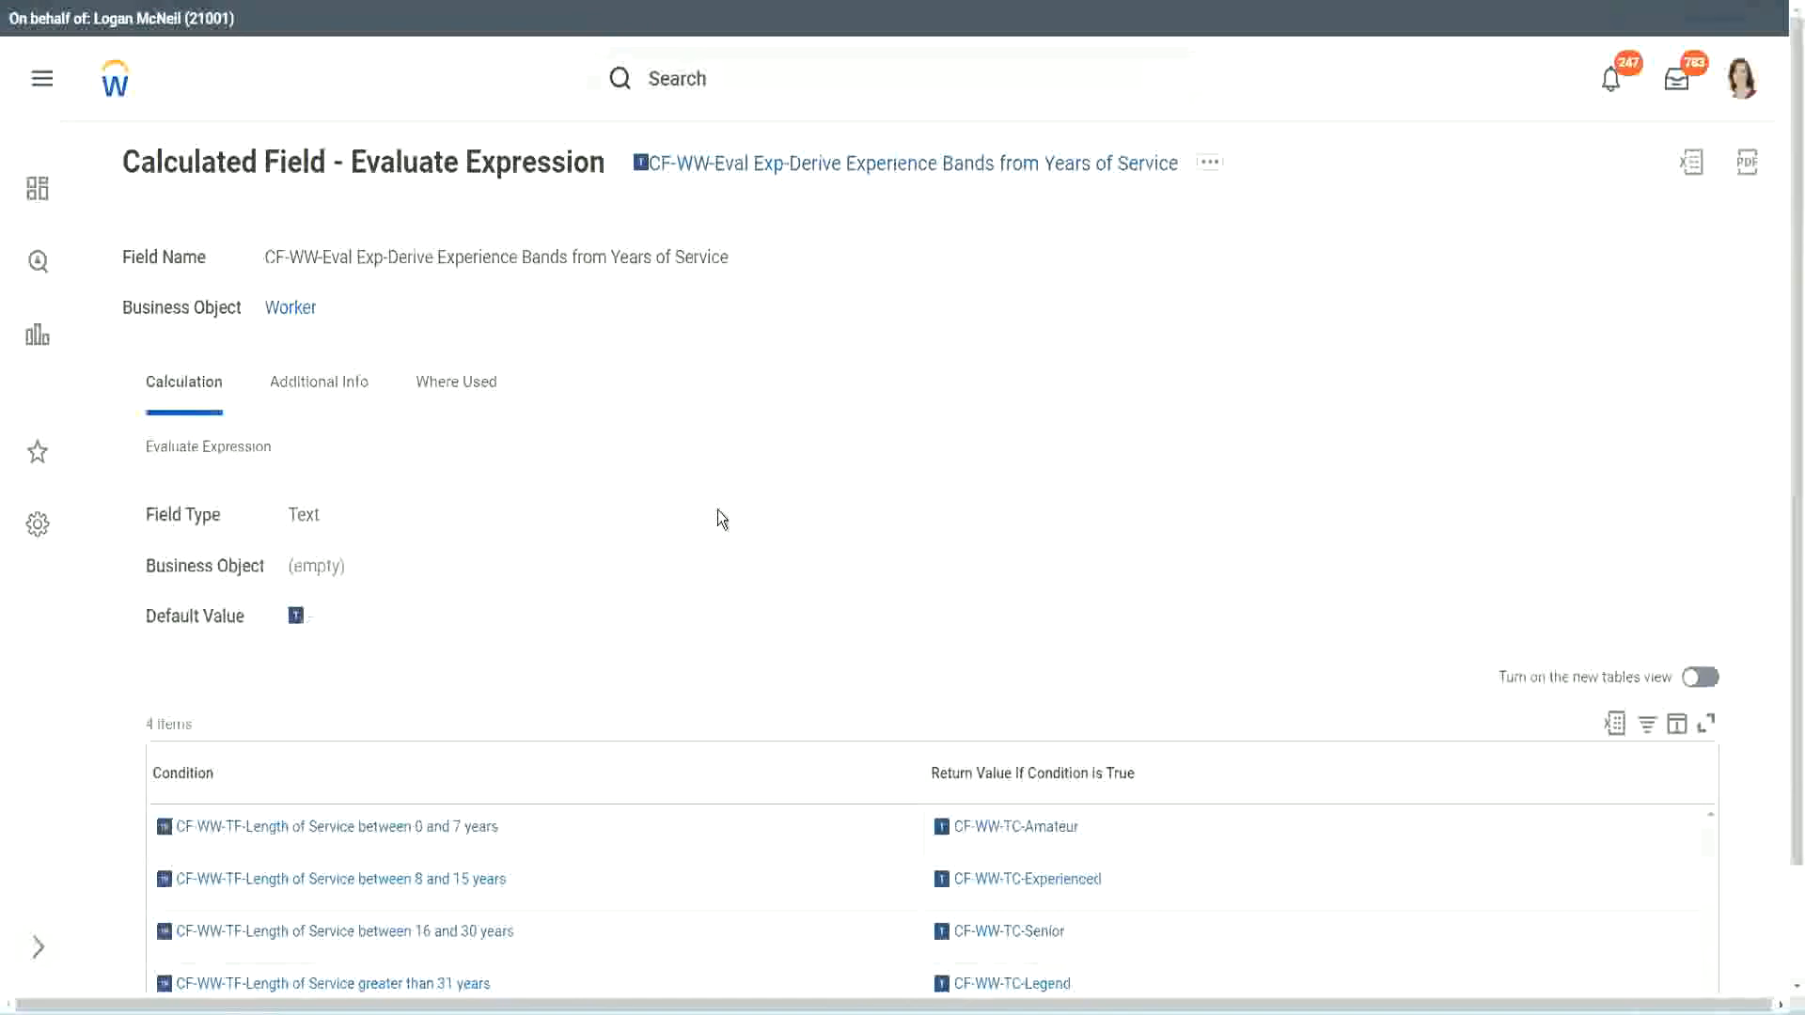
Copy the name of the Evaluate Expression calculated field as text from its heading
scroll(752, 503, "down", 2)
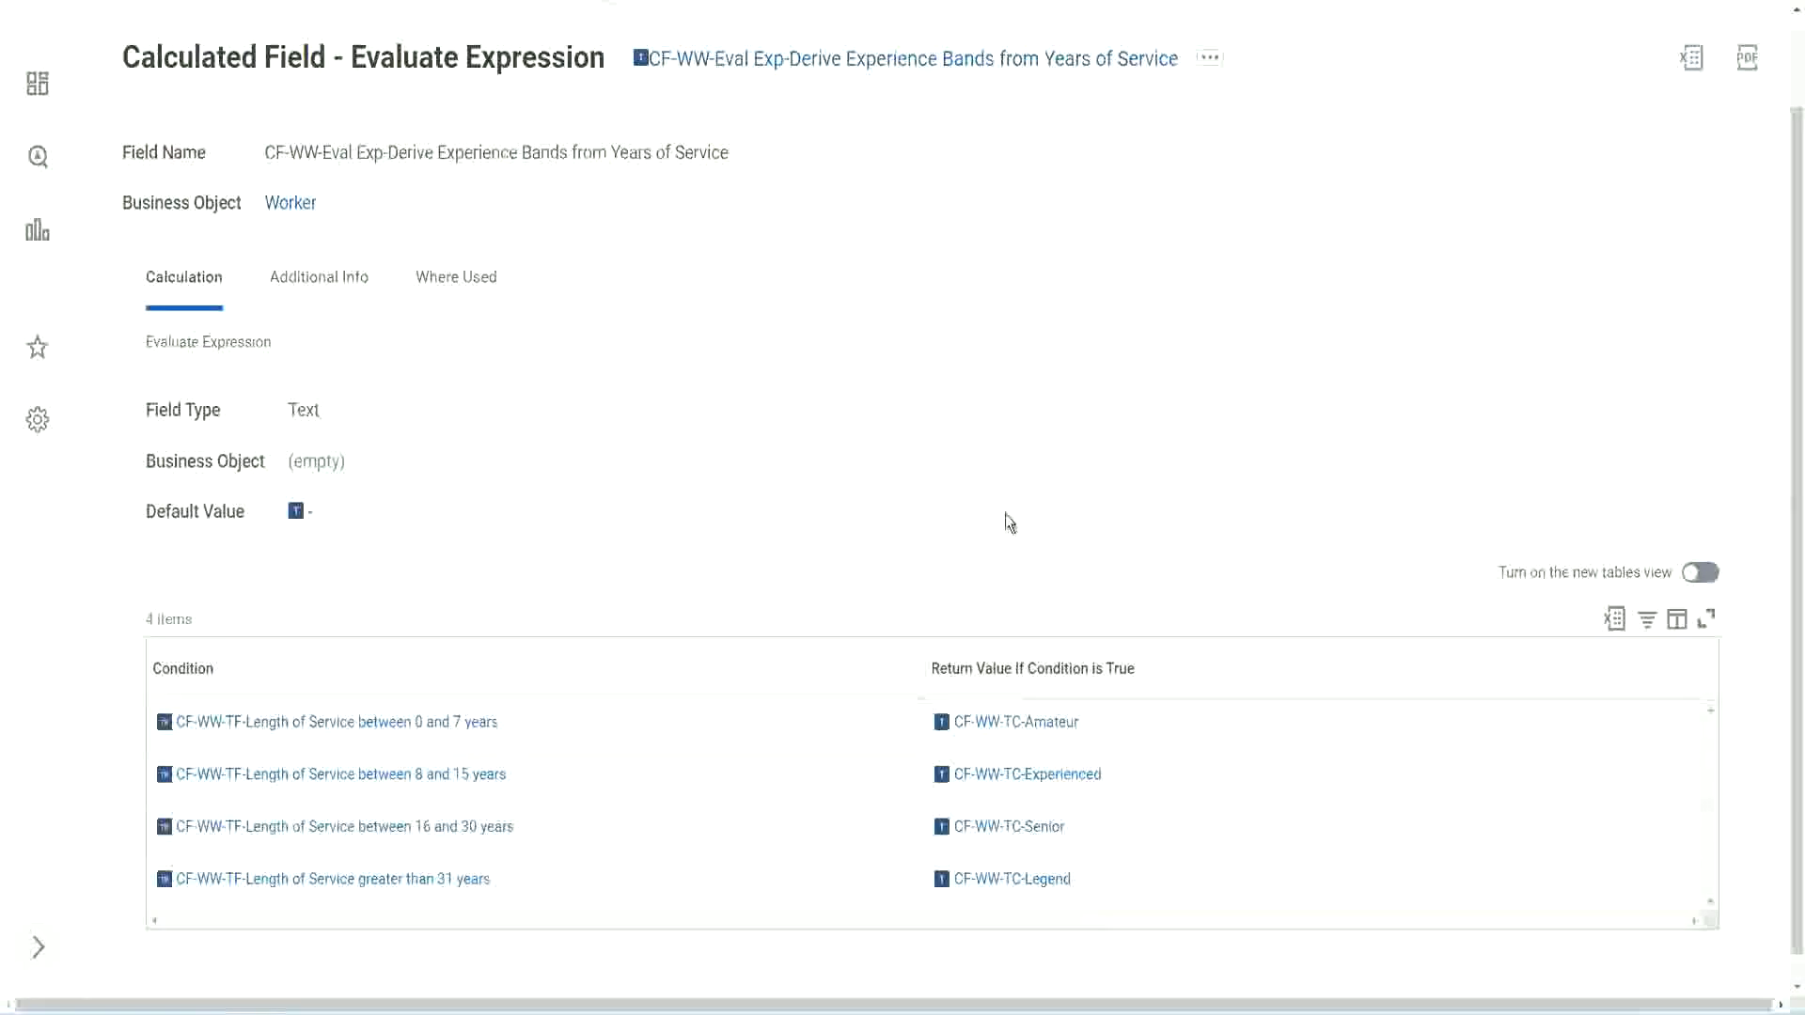
left_click(818, 664)
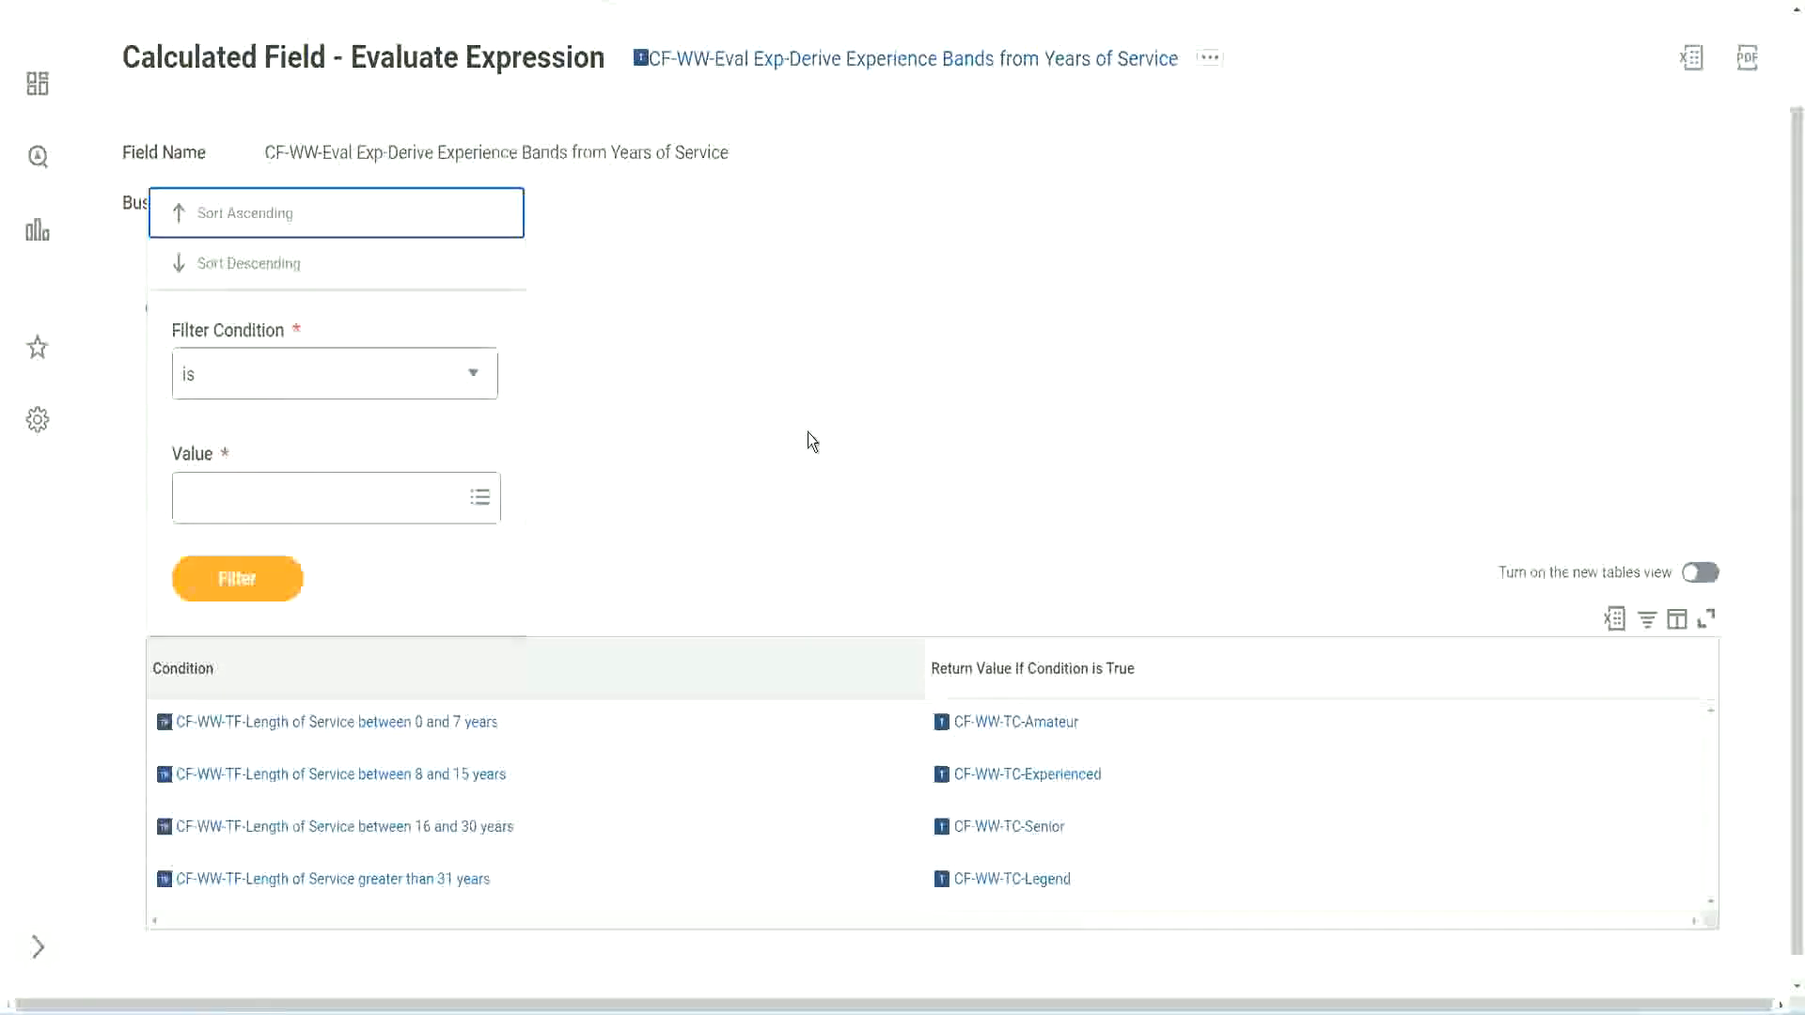
left_click(805, 434)
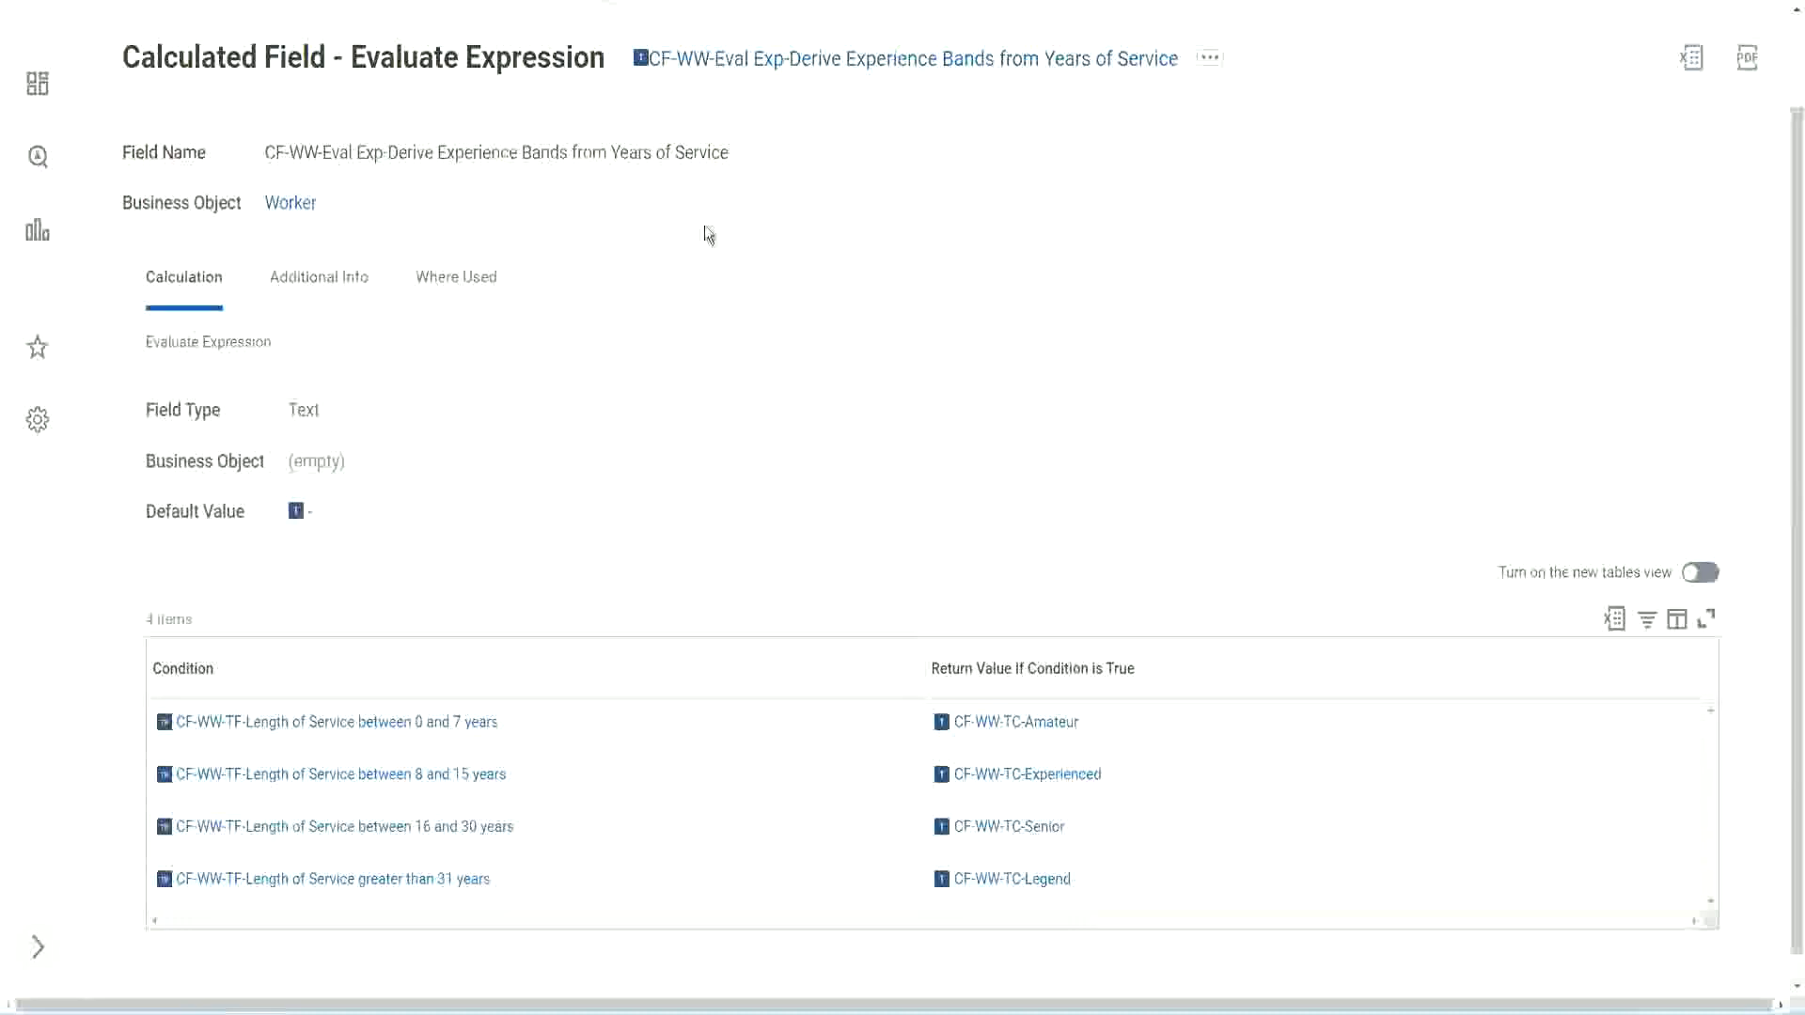
right_click(795, 66)
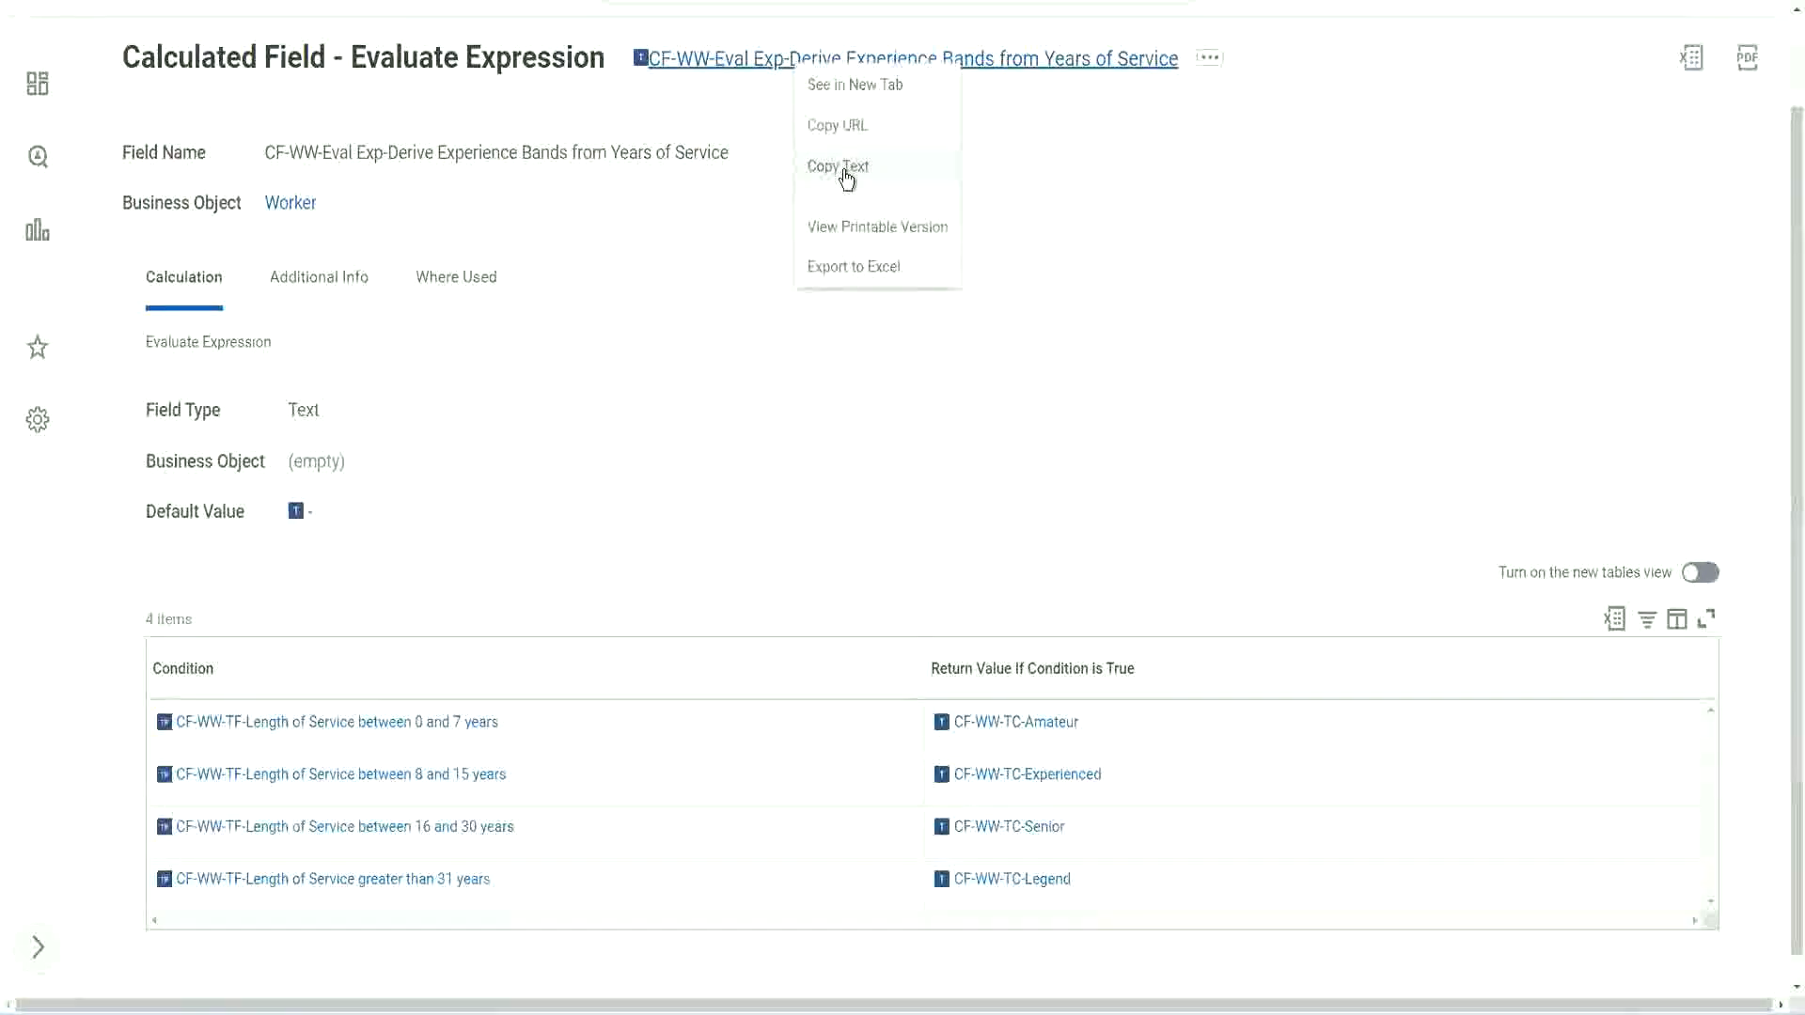
left_click(847, 177)
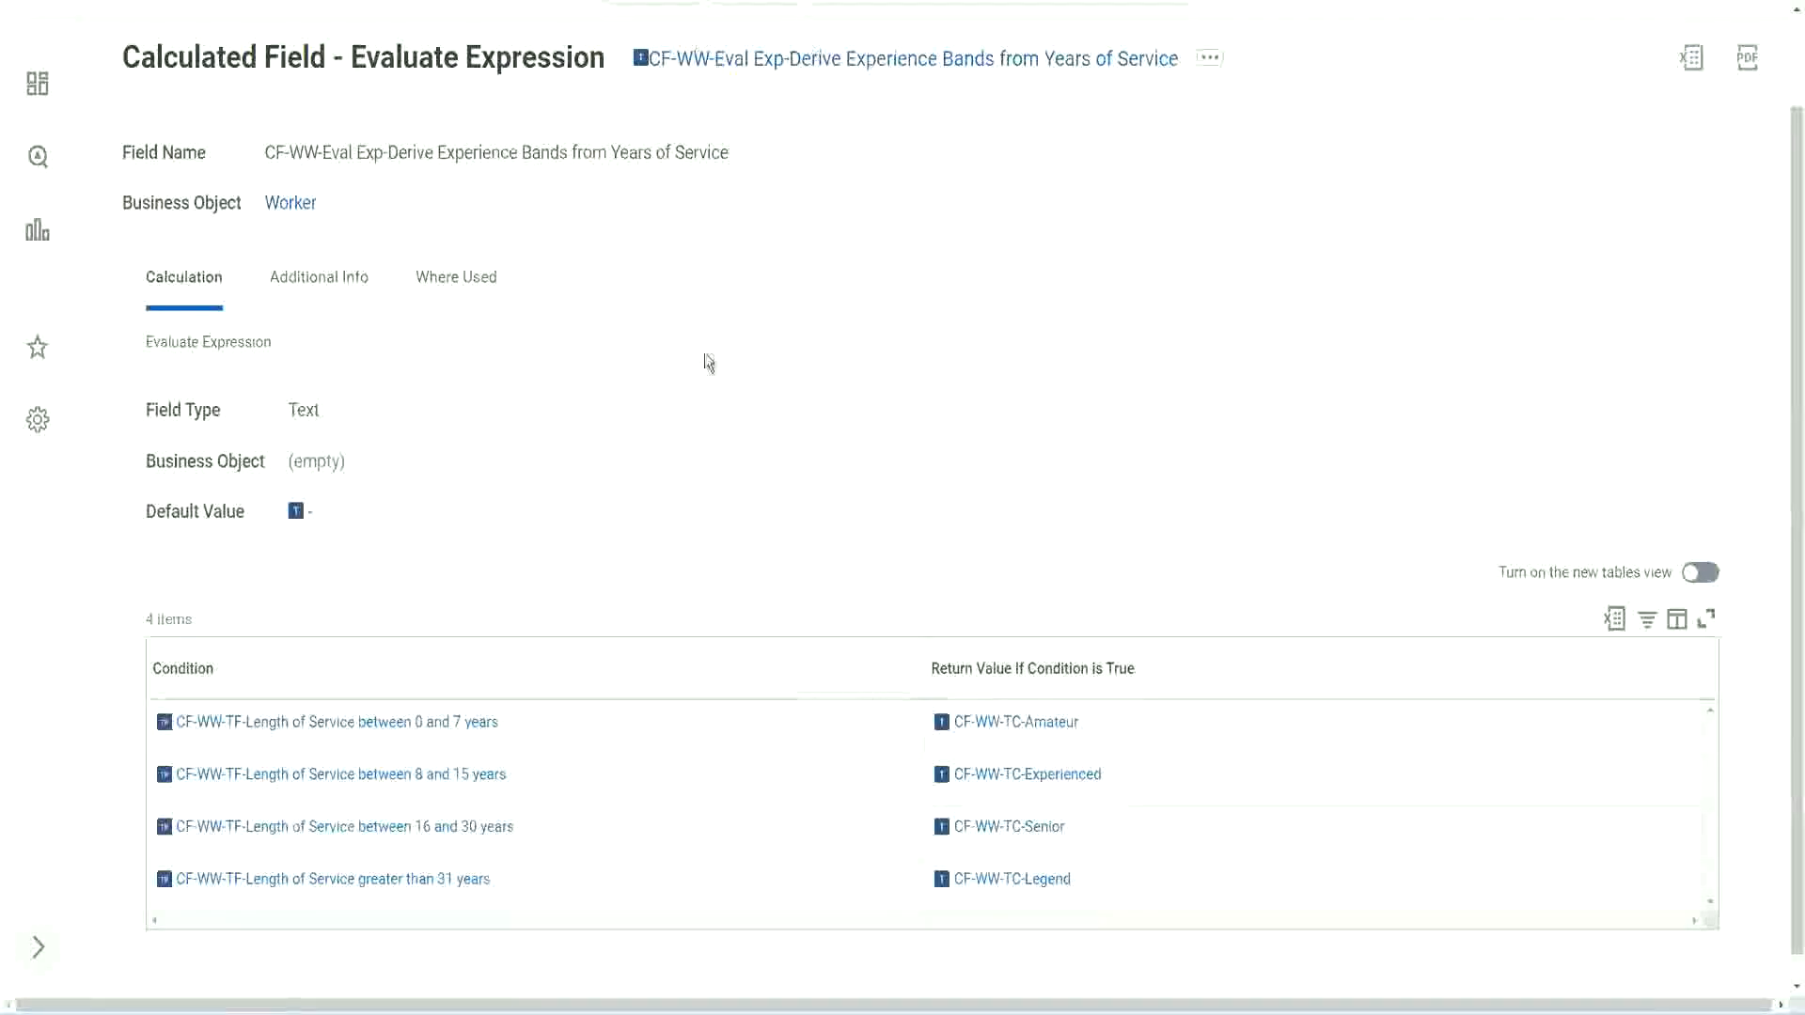
Return to the WW Employee Details report definition, search for "create cal field" and open the Create Calculated Field task
scroll(705, 376, "up", 2)
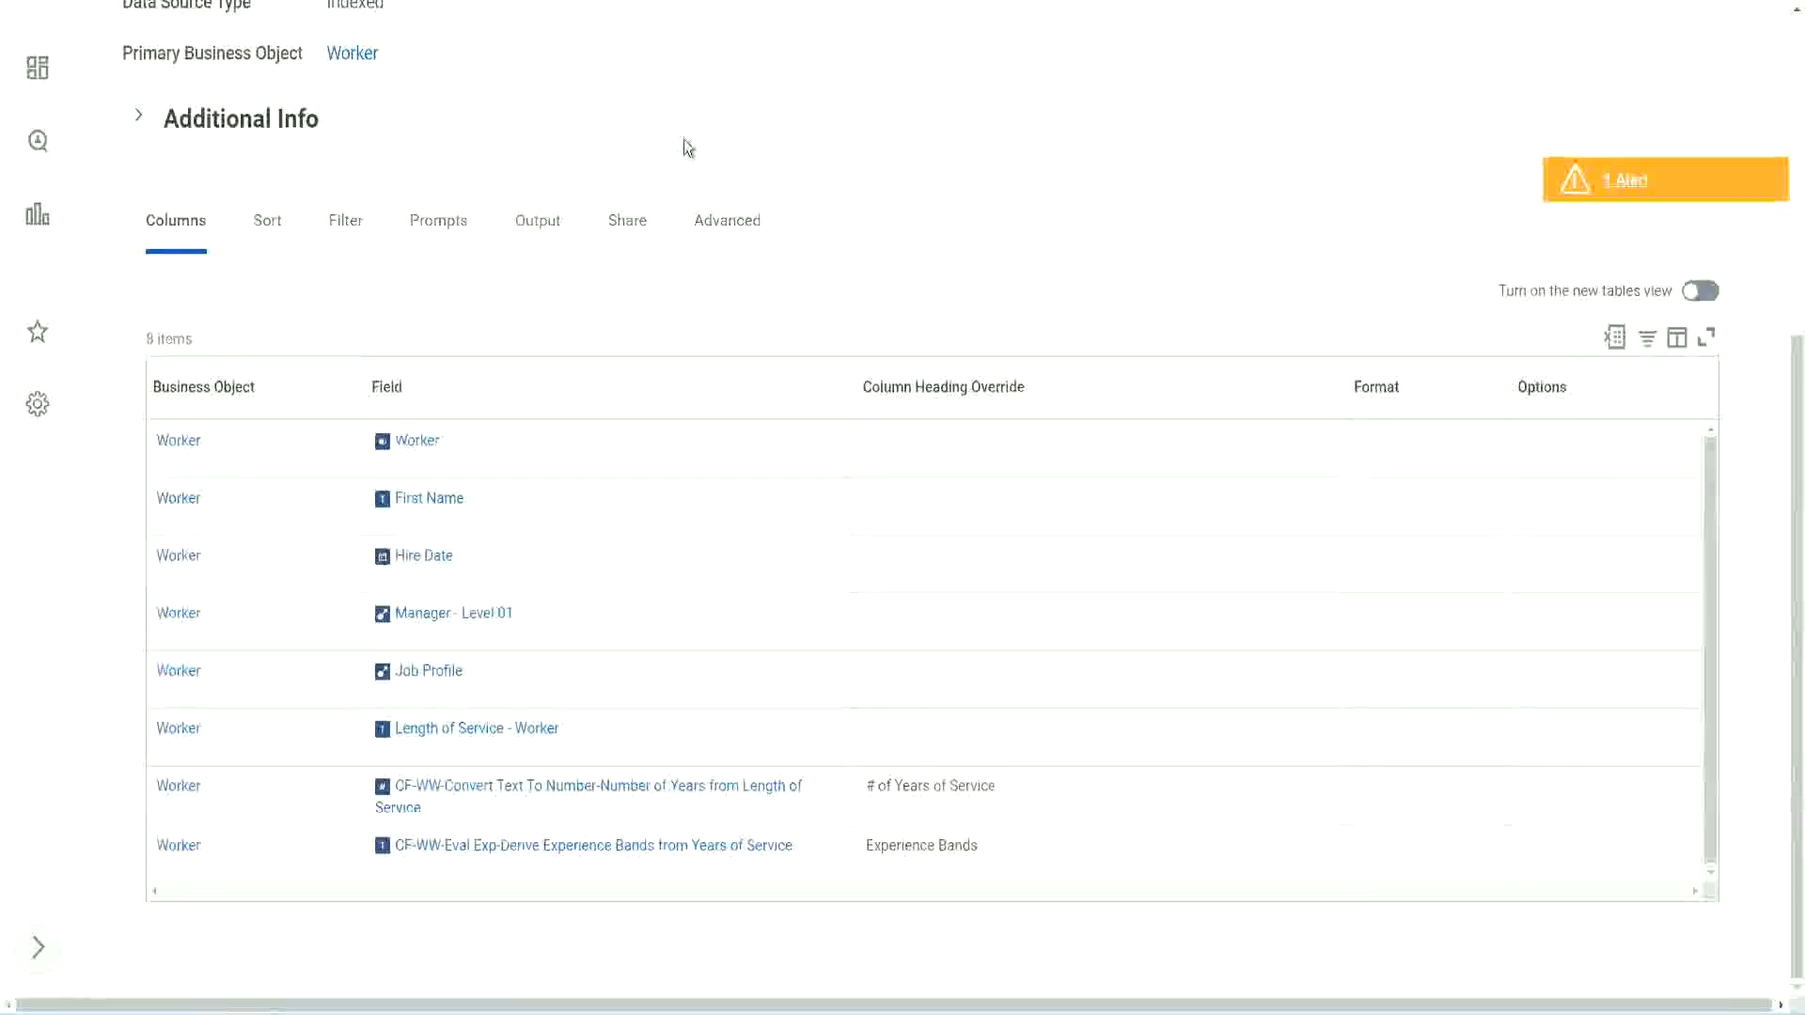
scroll(684, 139, "up", 5)
left_click(733, 114)
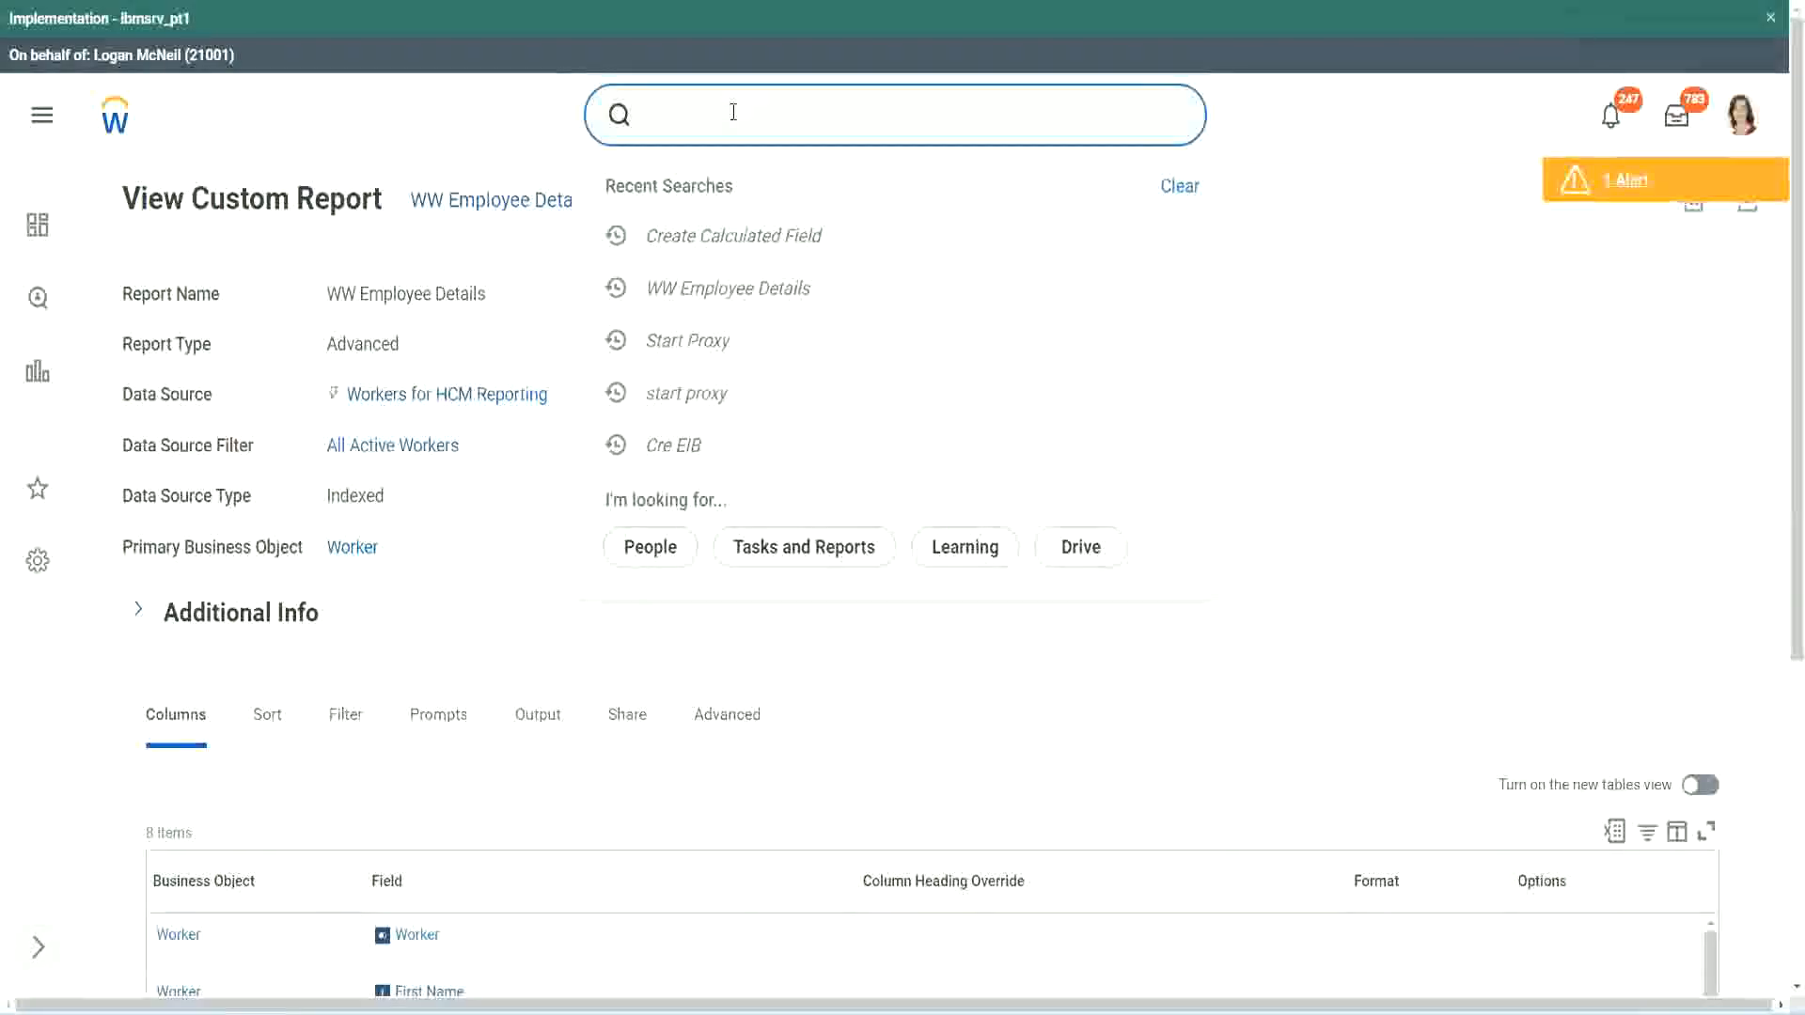
type("create cal field")
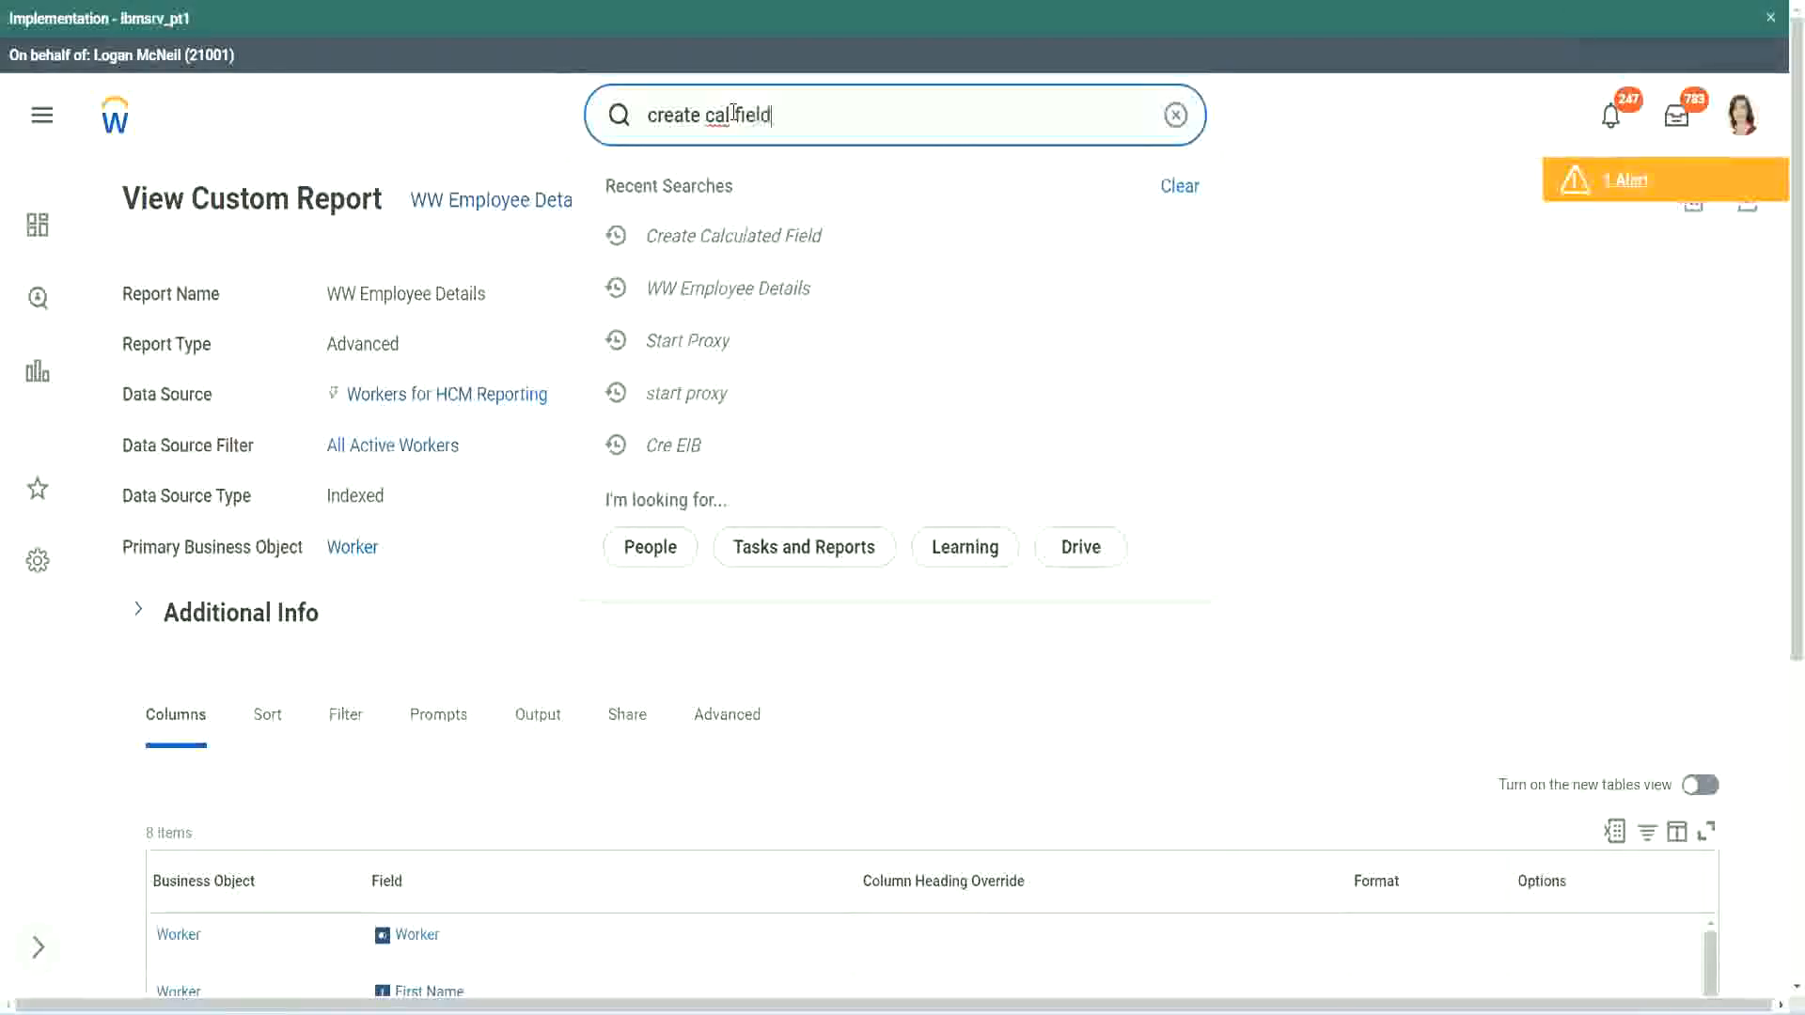
left_click(754, 194)
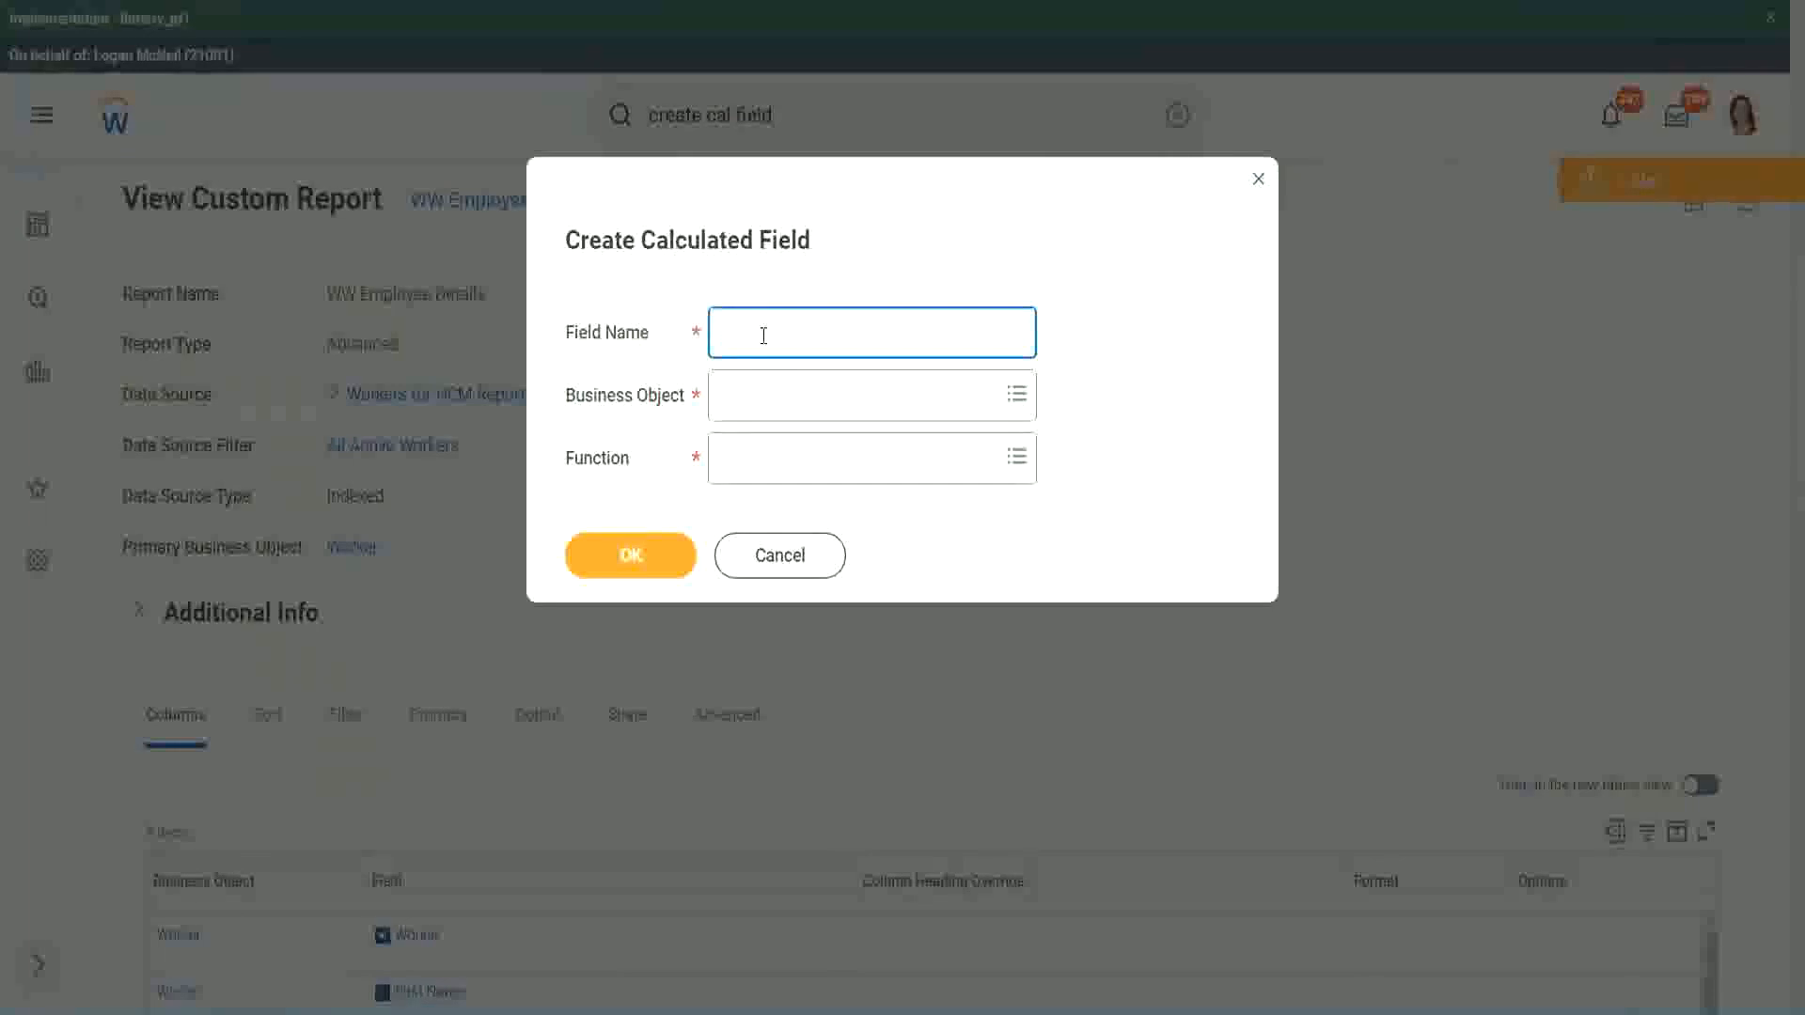
Paste the copied name as the Field Name and insert "Bands" after "Eval Exp"
key("ctrl+v")
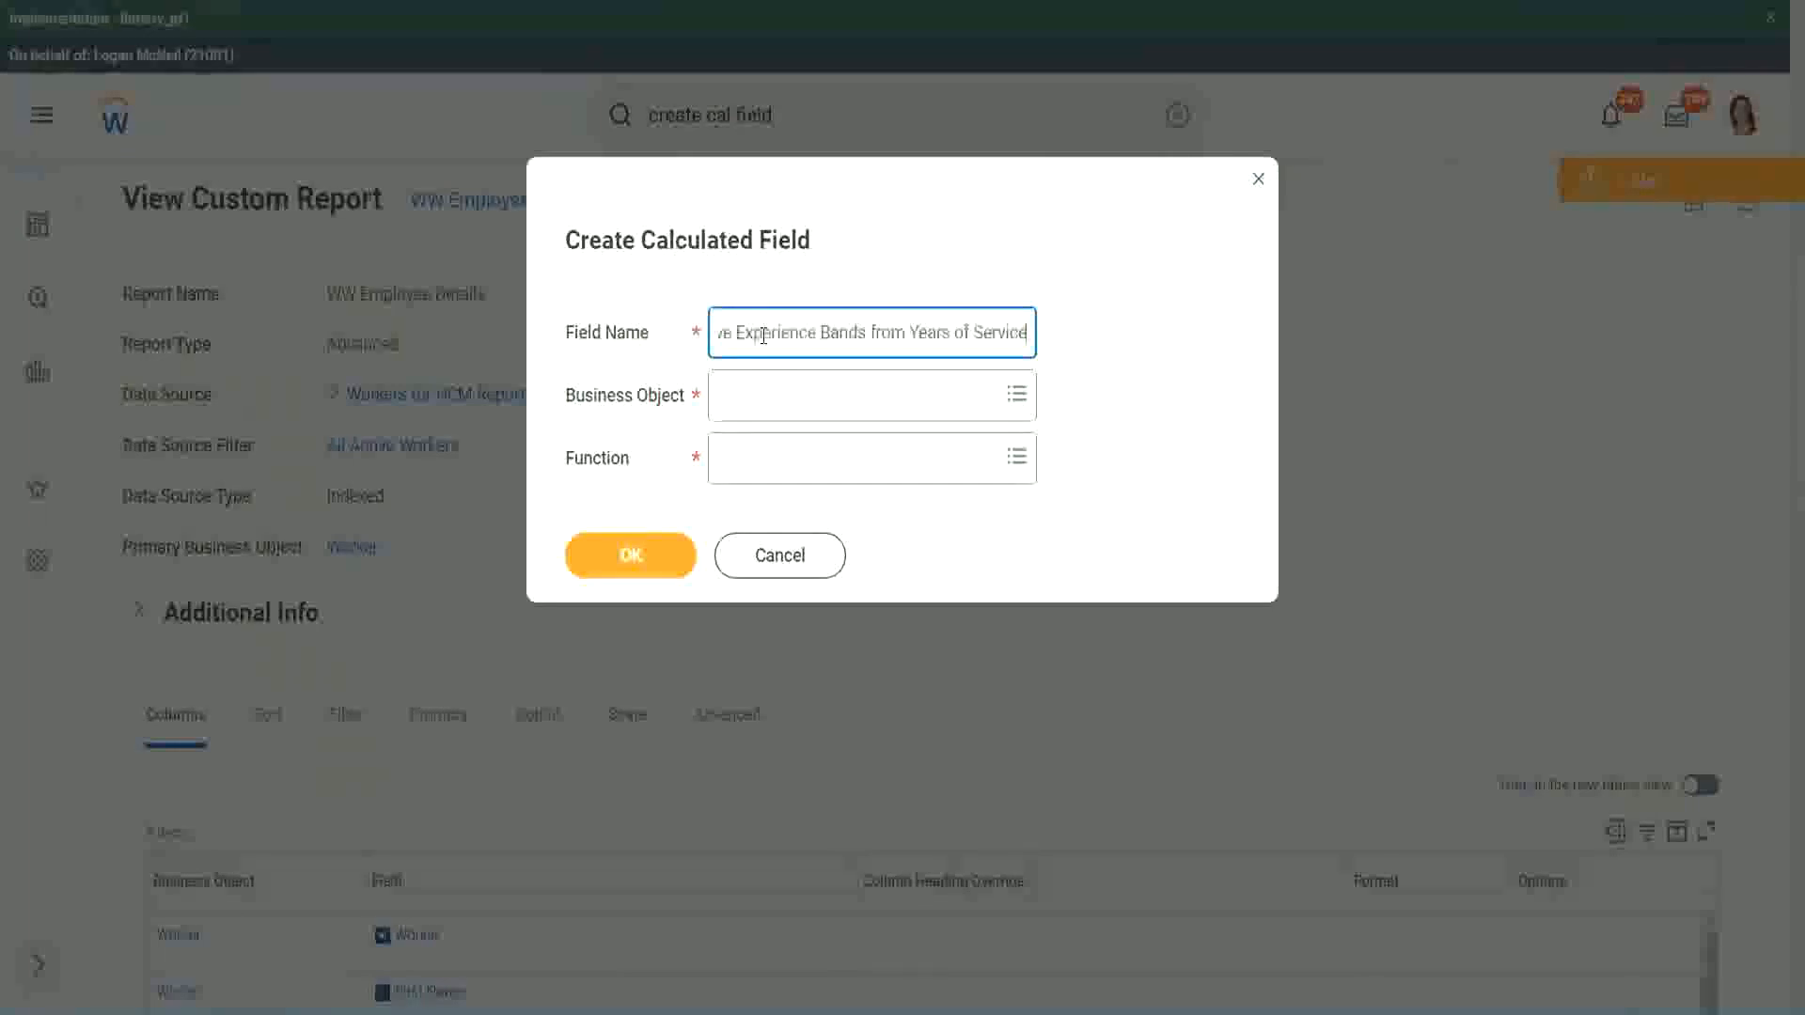
mouse_move(815, 332)
left_mouse_down()
mouse_move(662, 311)
mouse_move(797, 326)
left_mouse_up()
left_click(820, 333)
double_click(821, 334)
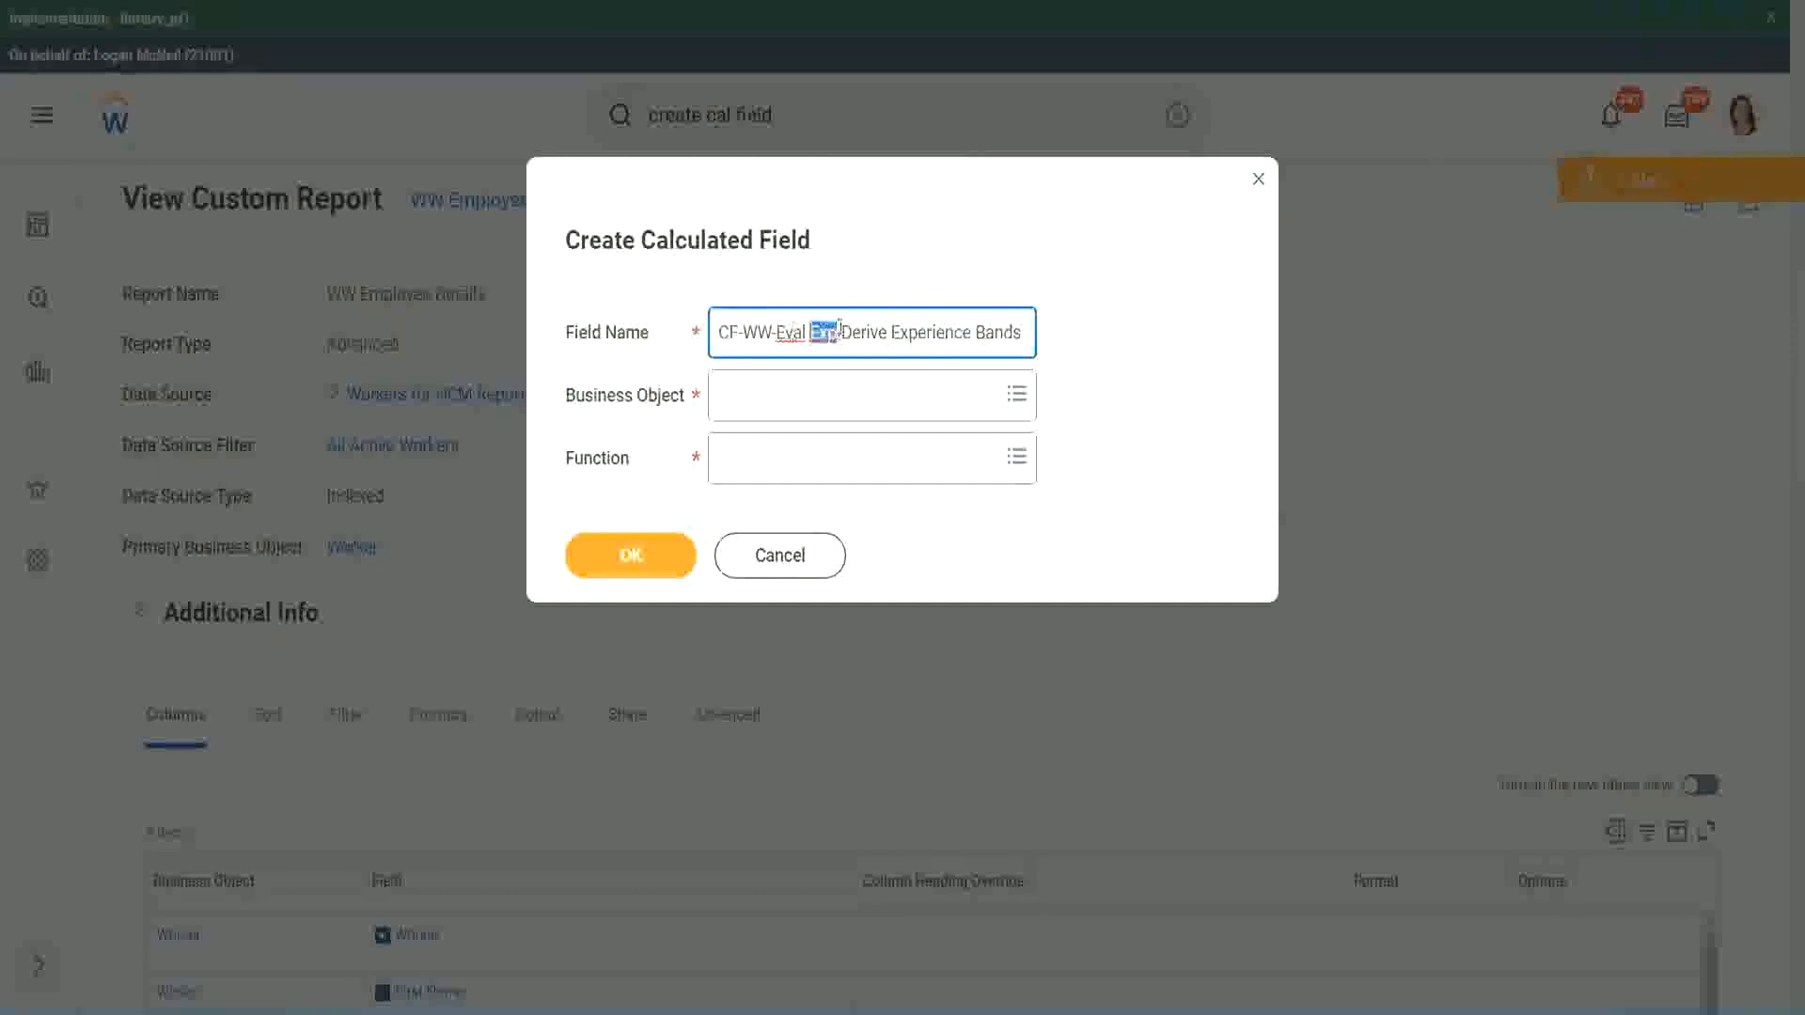
left_click(836, 333)
type("bands")
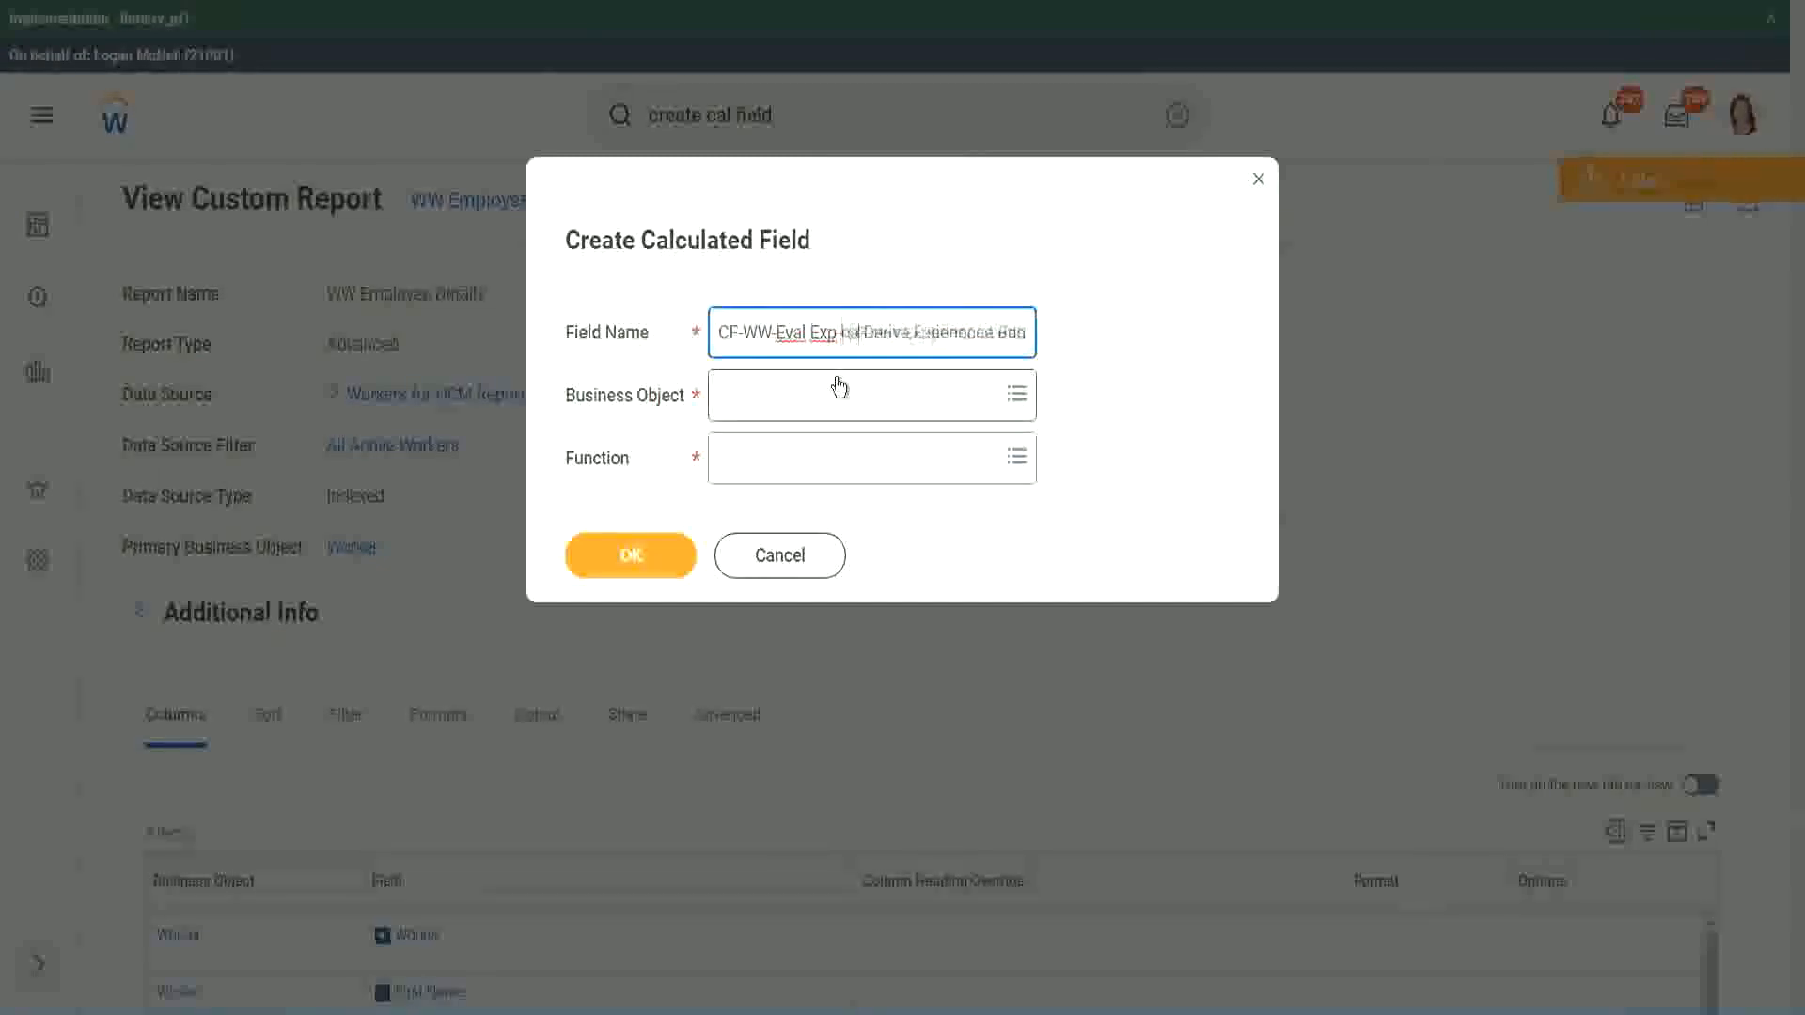
key("Left")
key("Left")
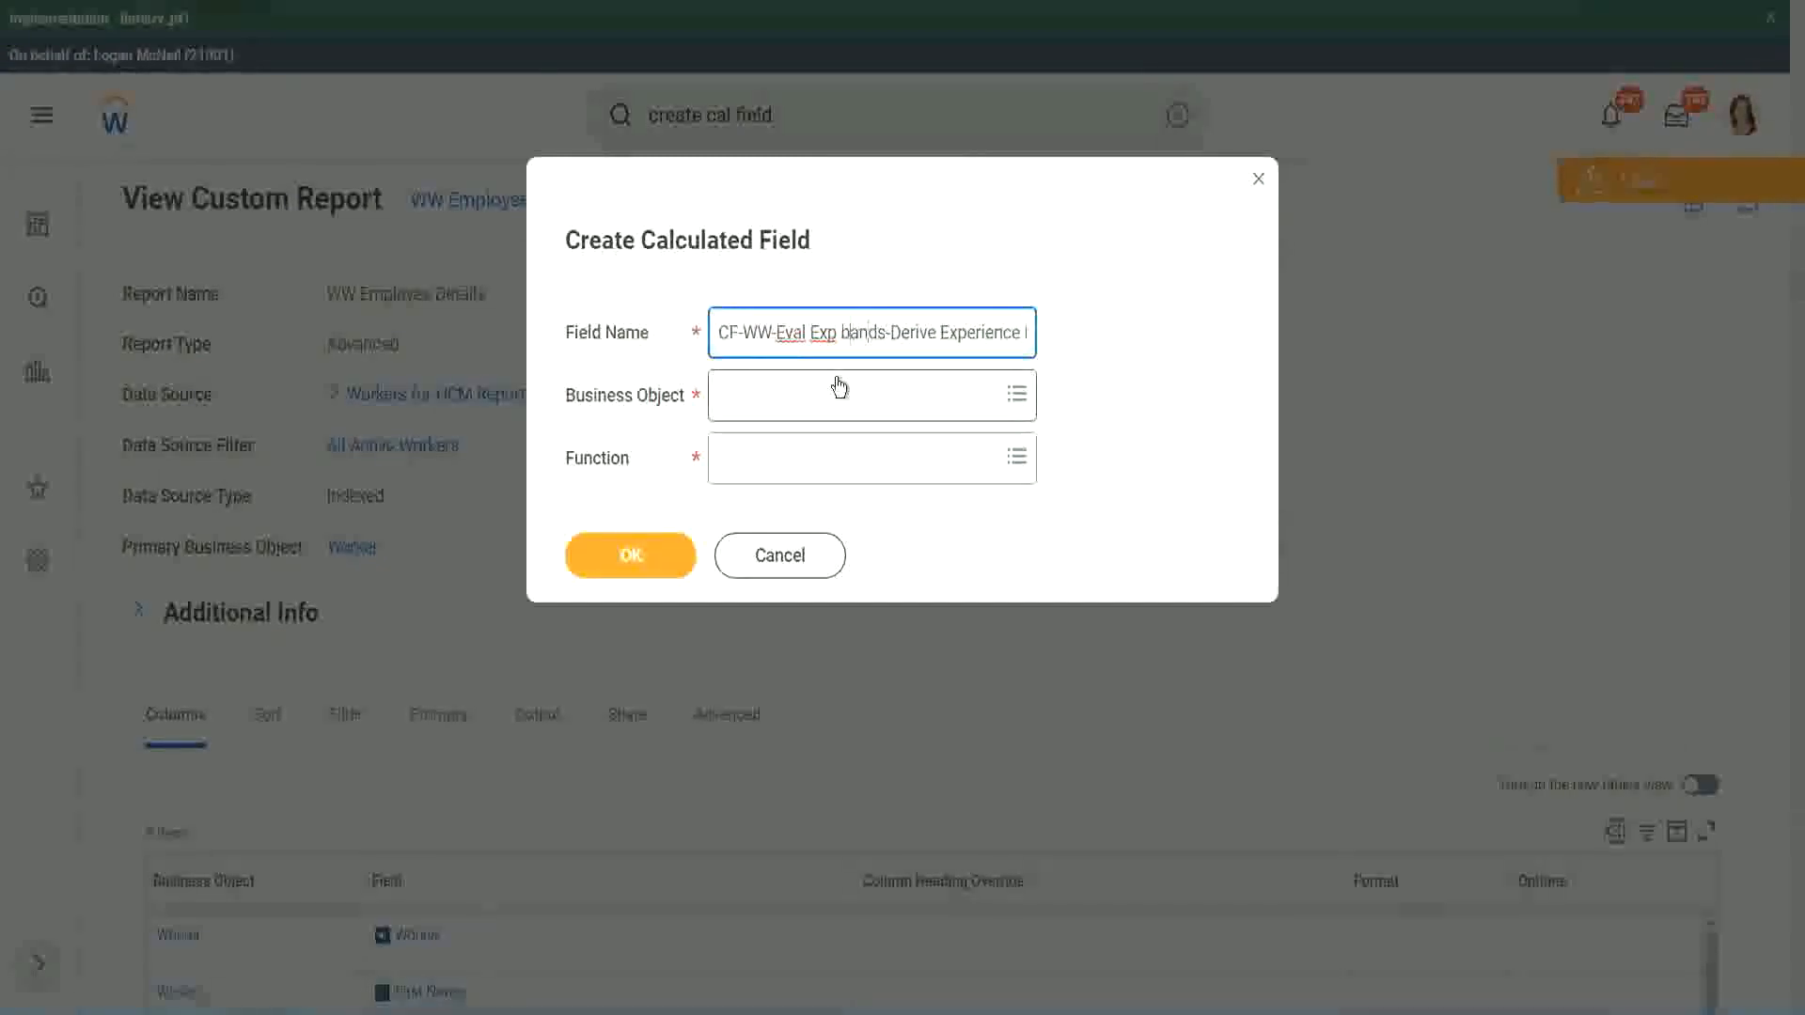
key("shift+Left")
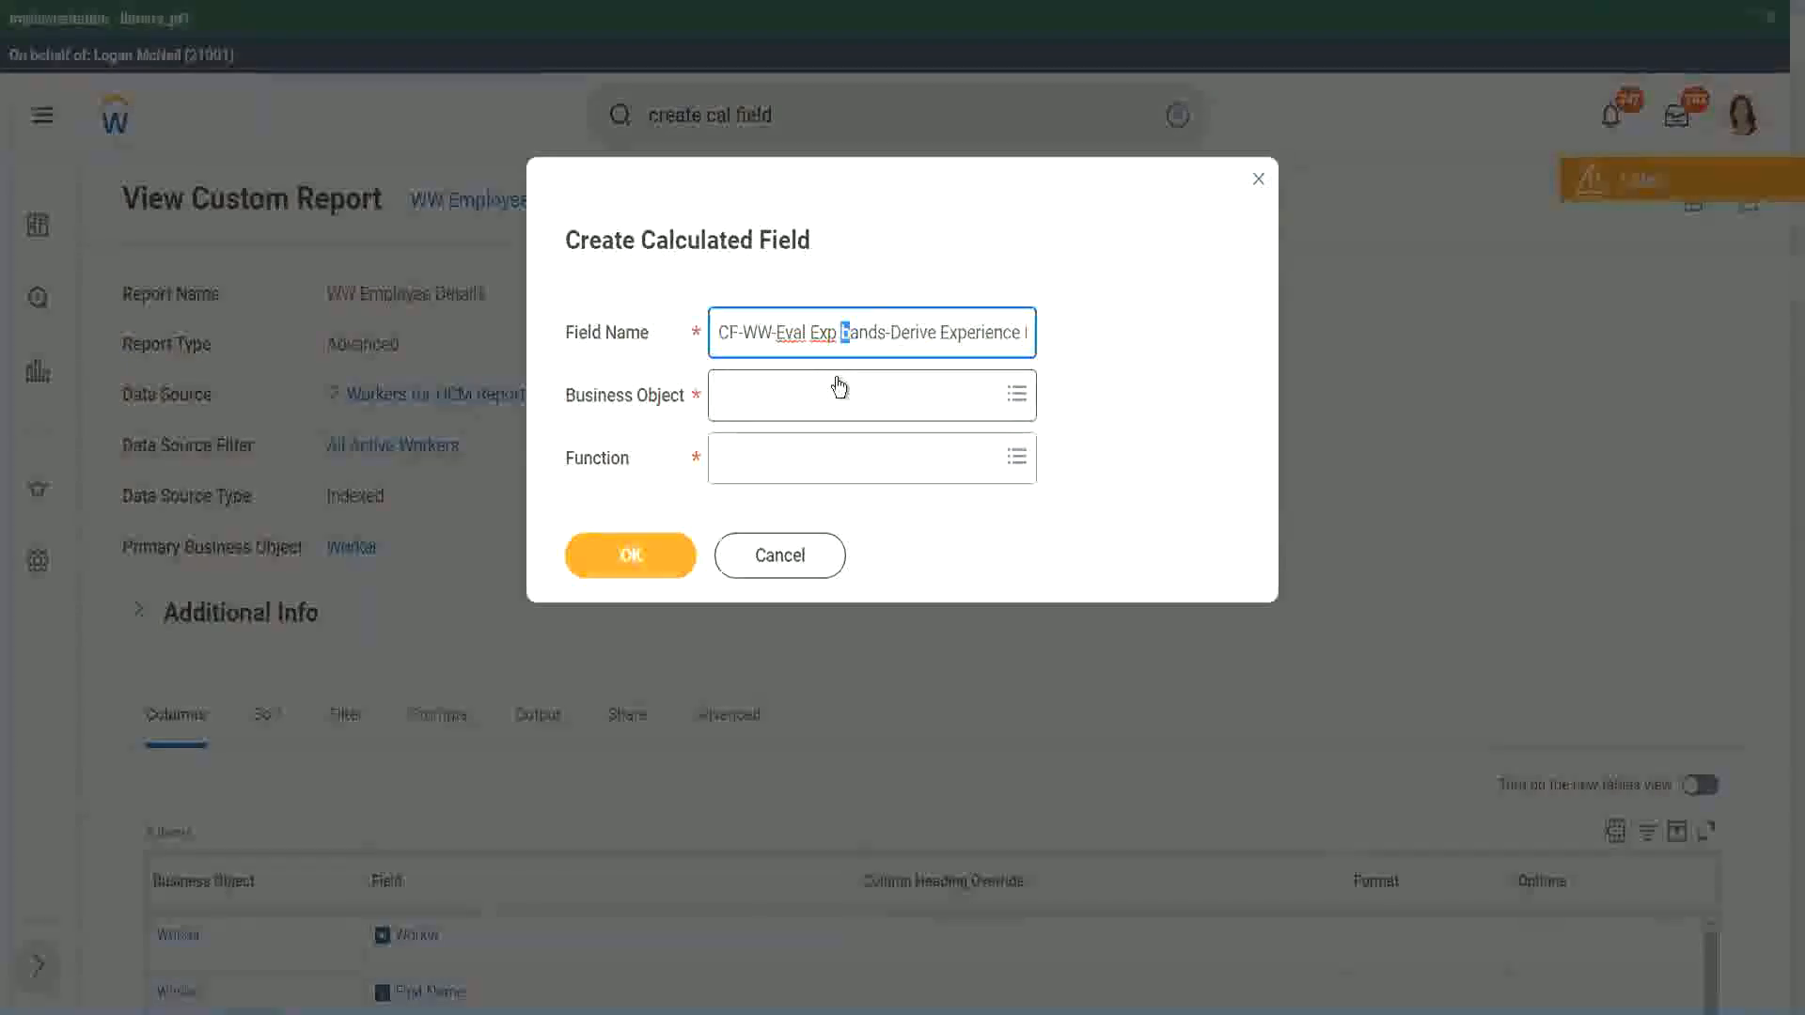
type("B")
key("Right")
key("Right")
key("Right")
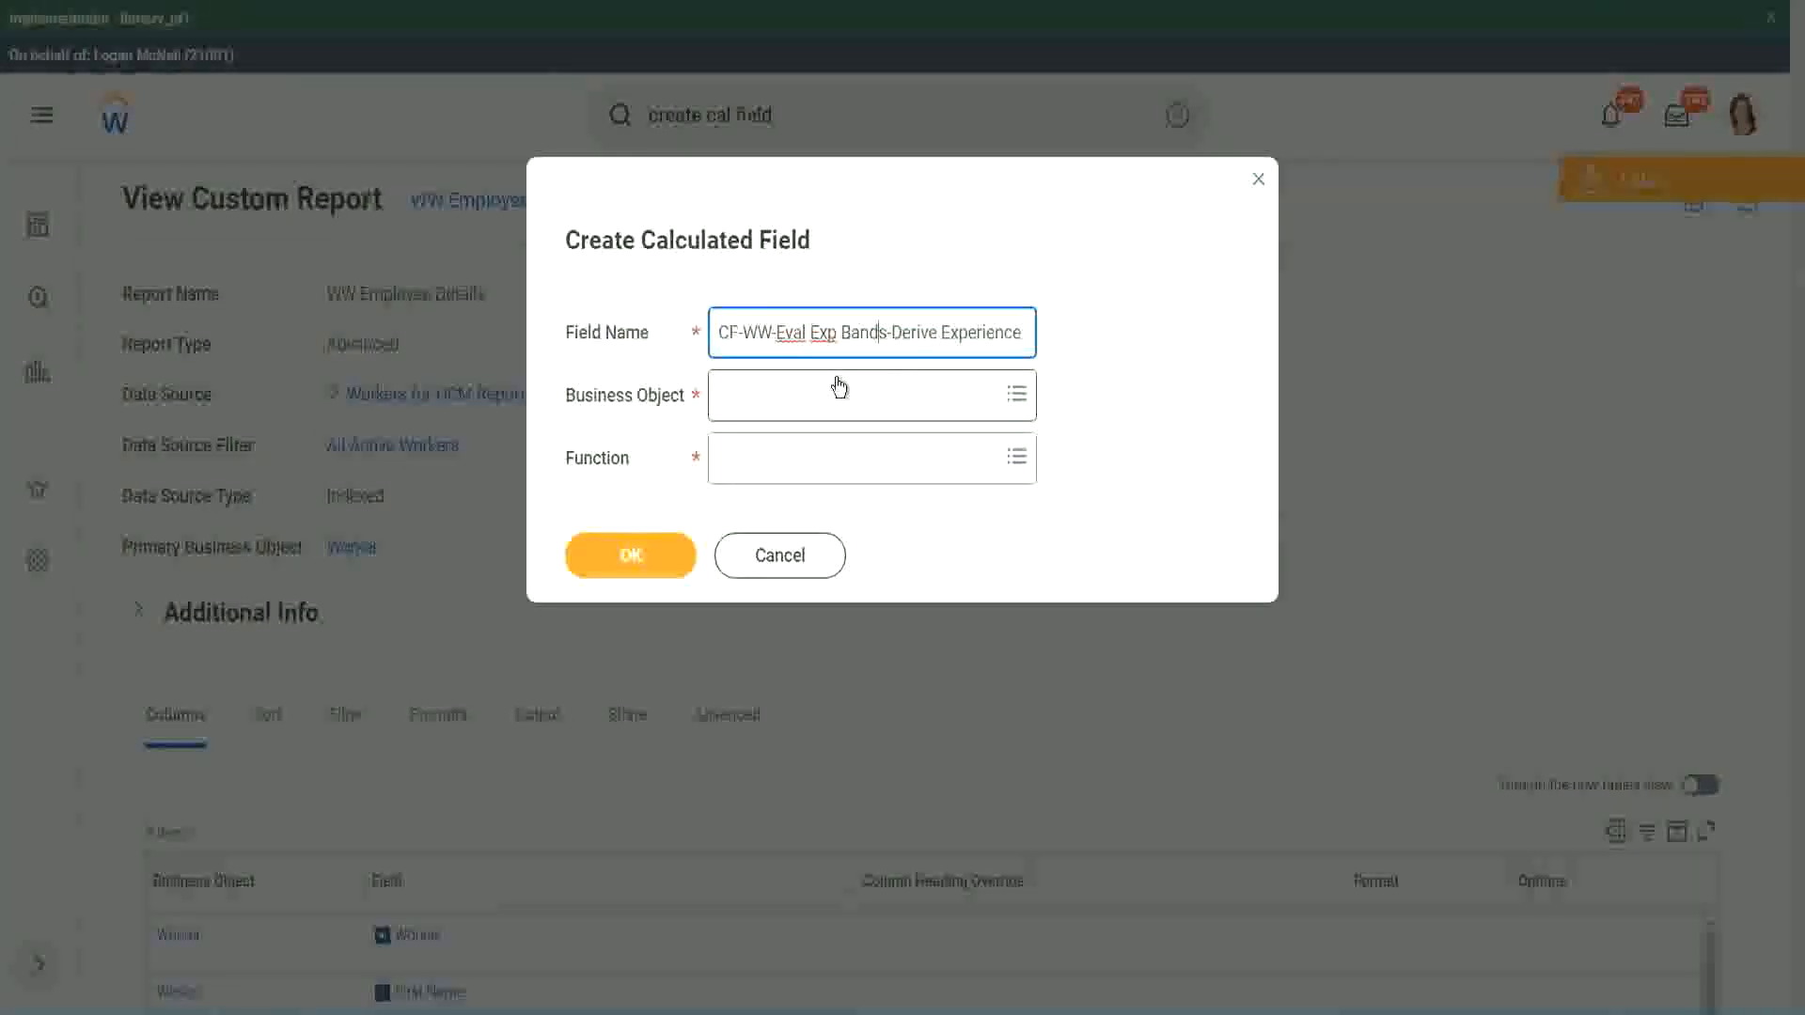
Replace "Derive" with "Determine" in the Field Name, giving CF-WW-Eval Exp Bands-Determine Experience Bands from Years of Service
key("Right")
key("Right")
key("Right")
key("Right")
key("Right")
key("Right")
key("Right")
key("Right")
key("Right")
key("Right")
key("Right")
key("Right")
key("Right")
key("Right")
key("Right")
key("Right")
key("Right")
key("Right")
key("Right")
key("Right")
type("s from Years of")
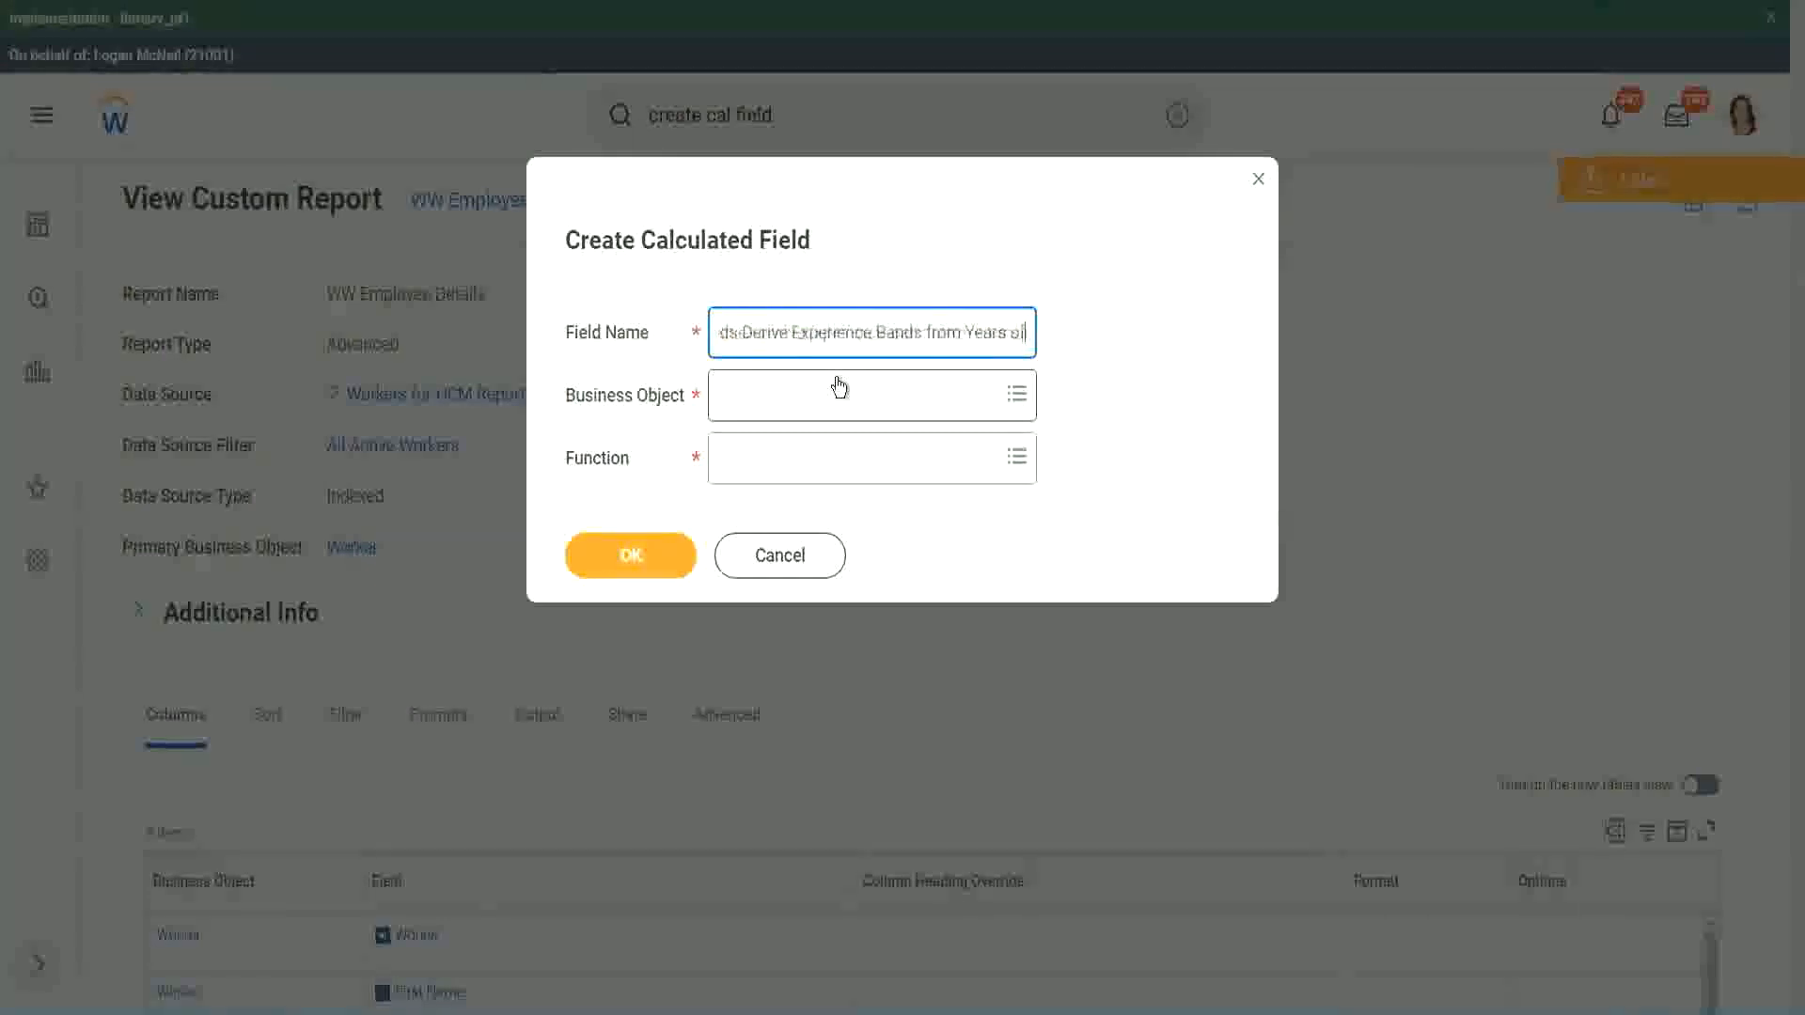
key("Left")
key("Left")
key("Left")
key("Left")
key("Left")
key("Left")
key("Left")
key("Left")
key("Left")
key("Left")
key("Left")
key("Left")
key("Left")
key("Left")
key("Left")
key("Left")
key("Left")
key("Left")
key("Left")
key("Left")
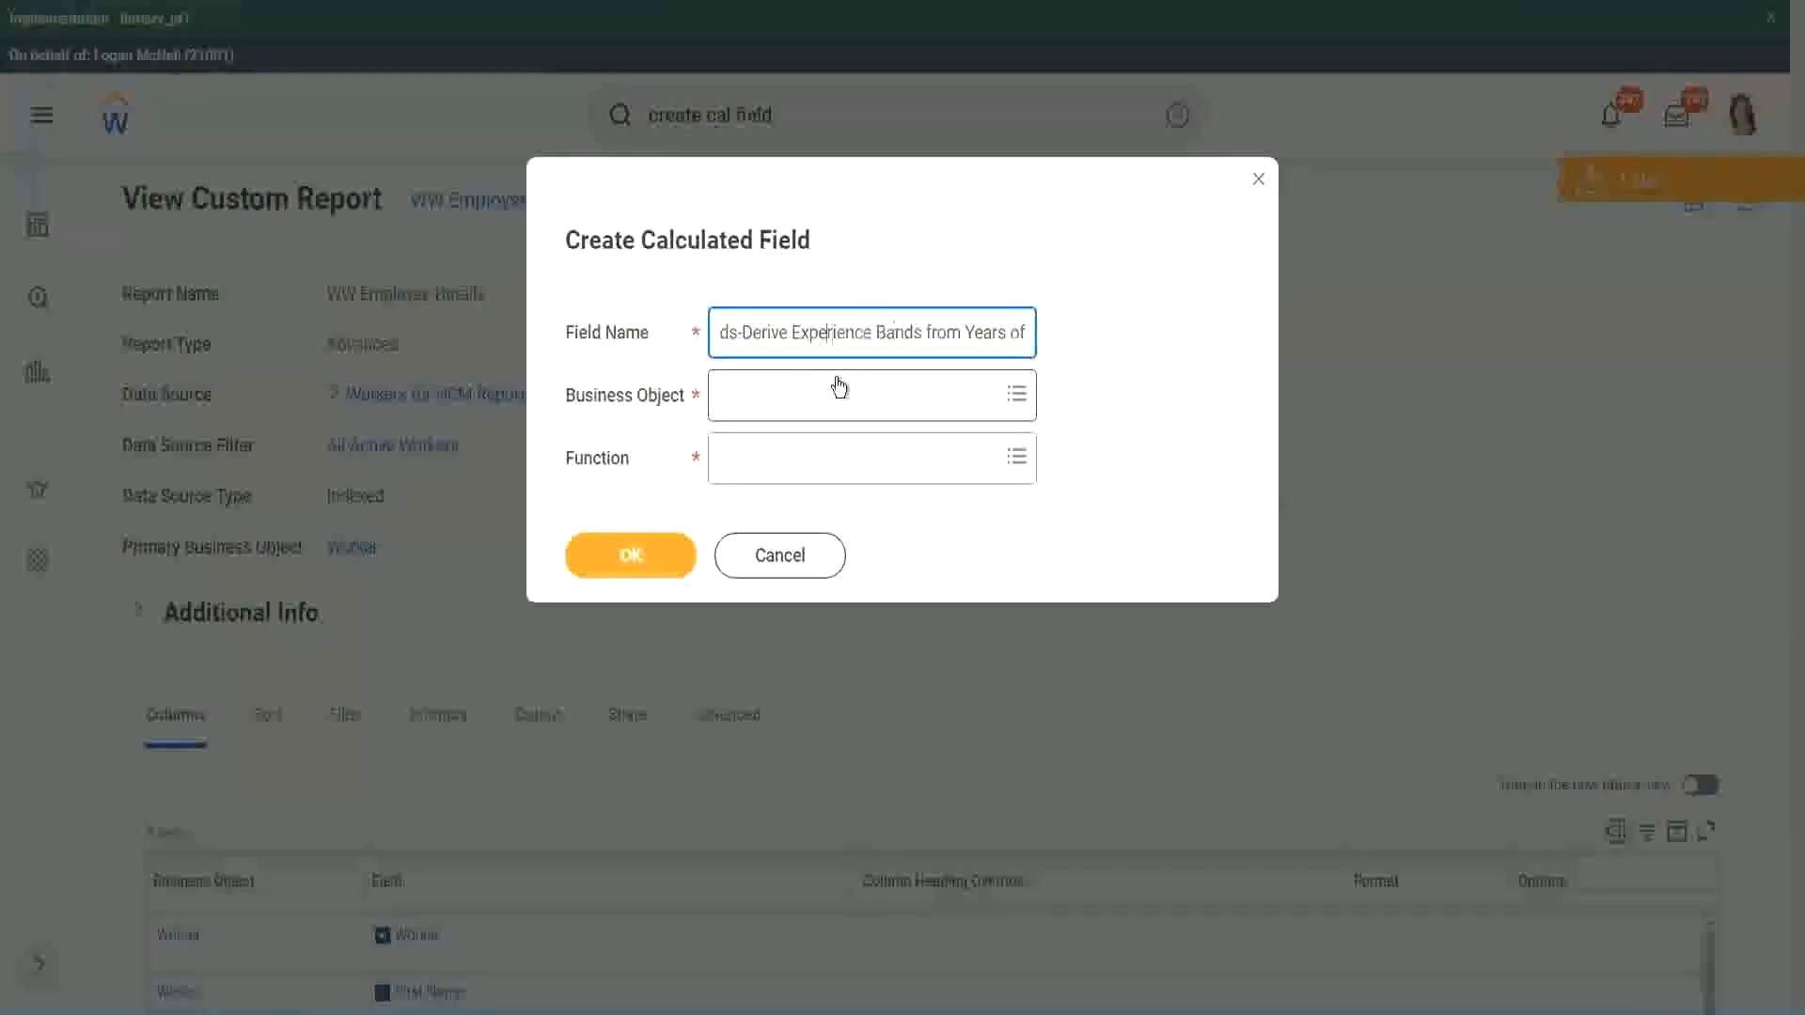
key("Left")
key("Left")
key("Left")
key("shift+Left")
key("shift+Left")
key("shift+Left")
key("shift+Left")
key("shift+Left")
key("shift+Left")
type("Determine")
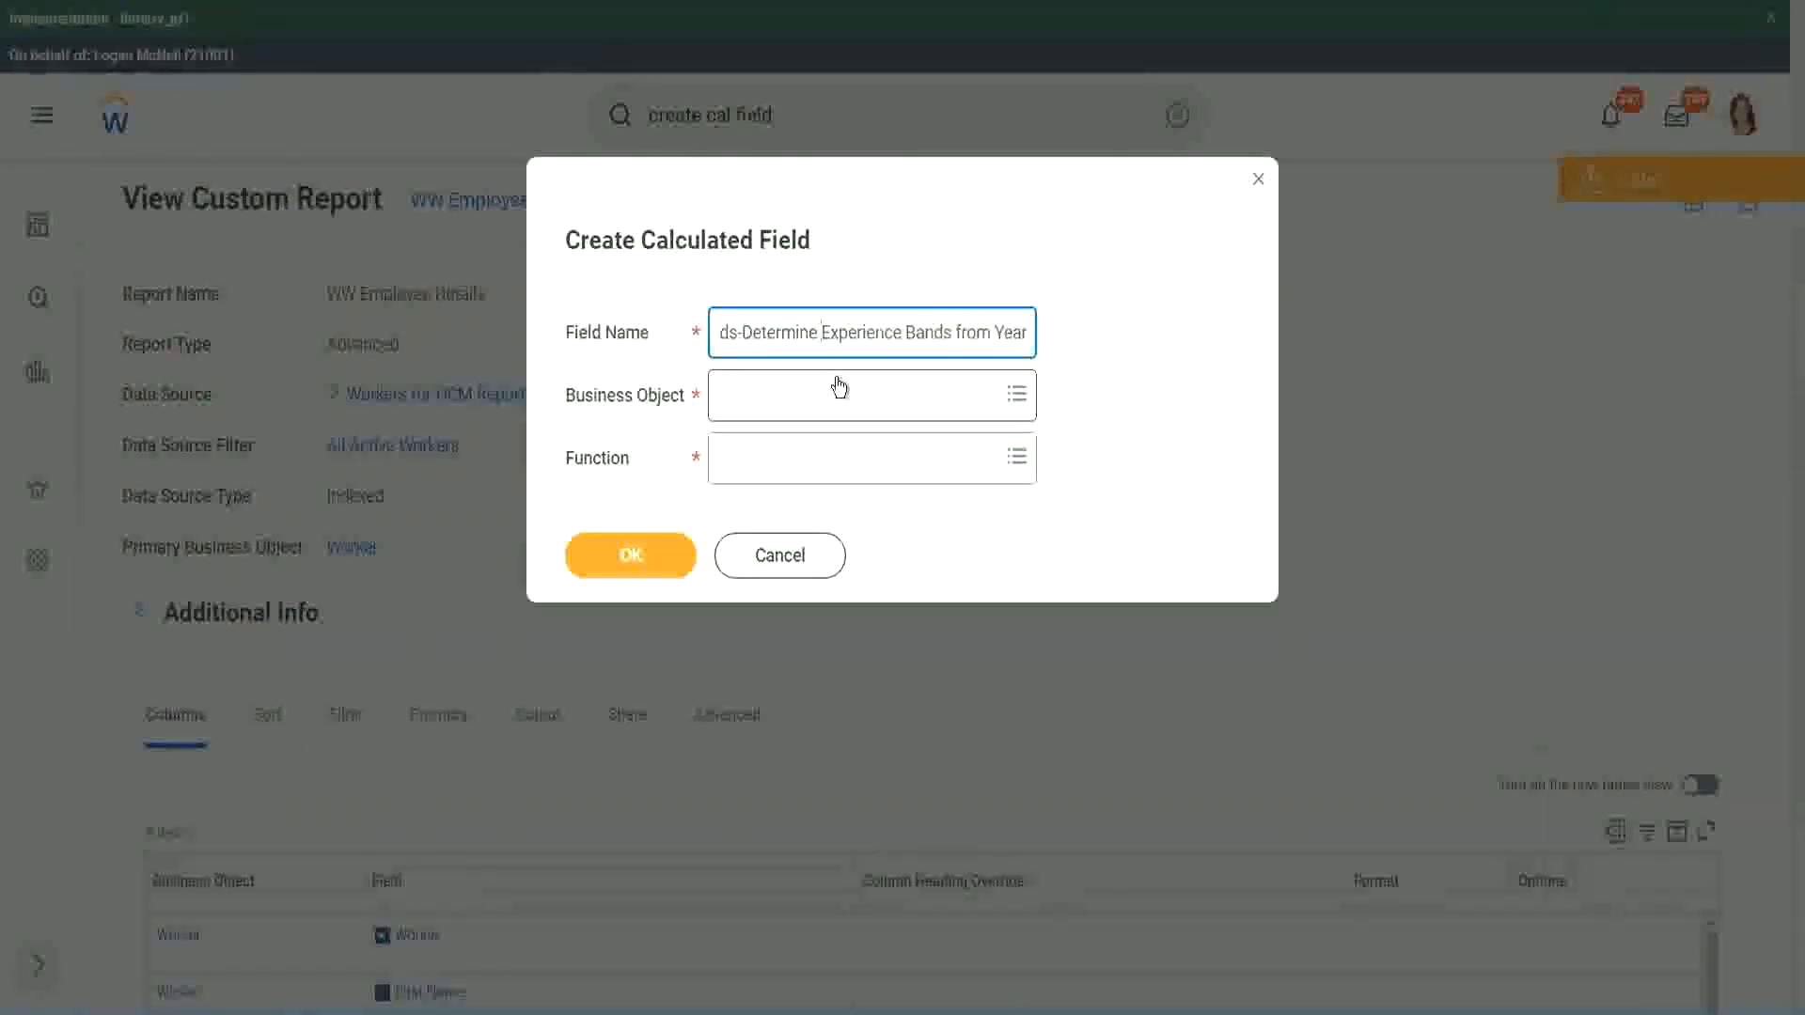
key("End")
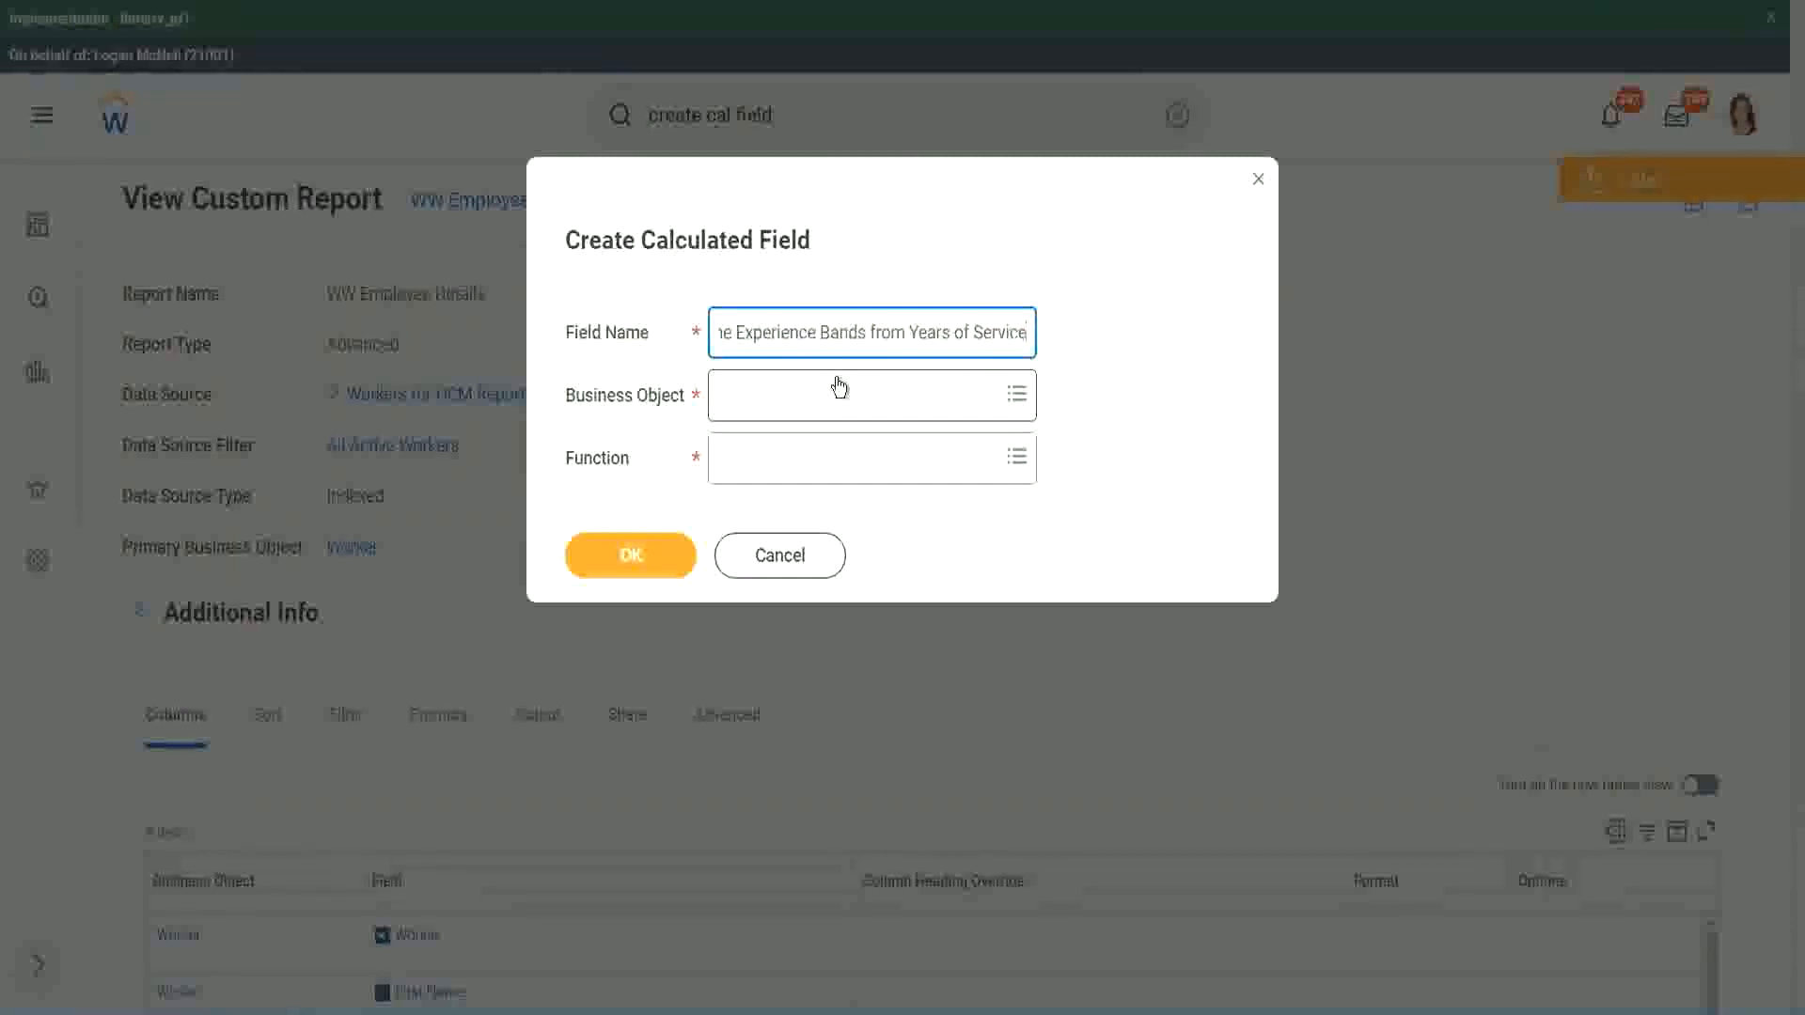
Set the Business Object to Worker and the Function to Evaluate Expression Band for the new calculated field
left_click(803, 396)
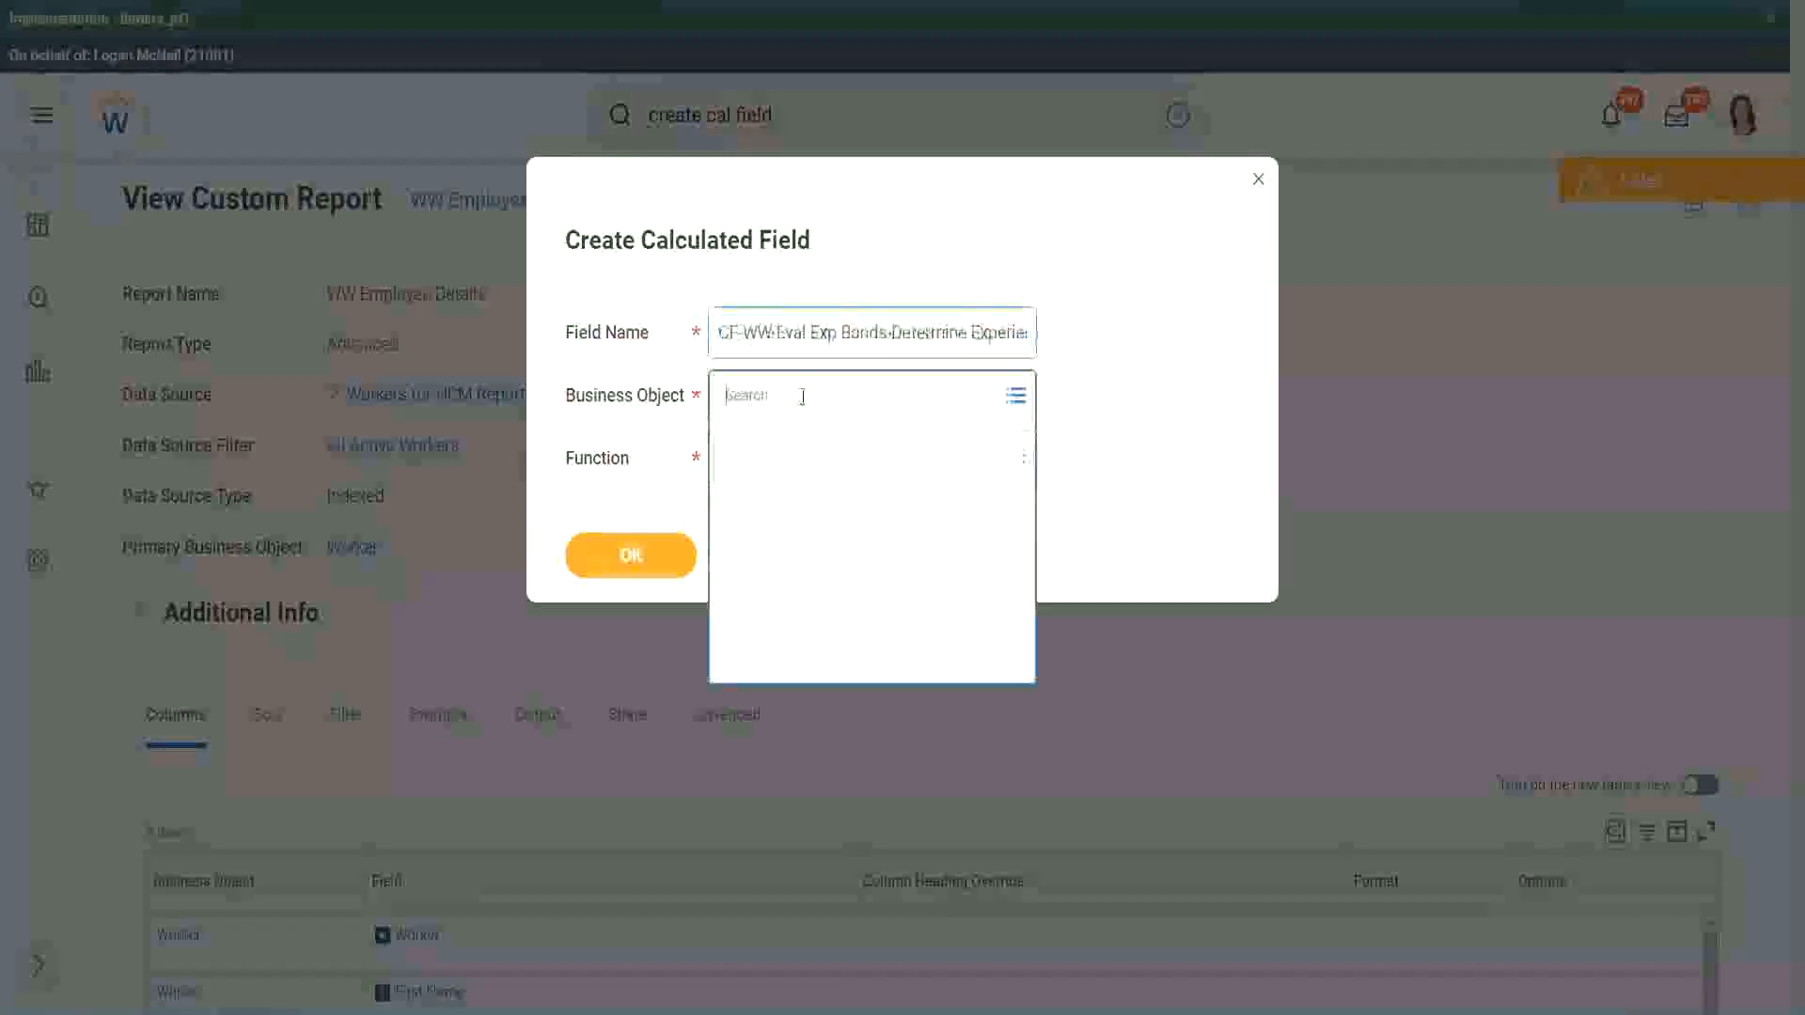
type("worker")
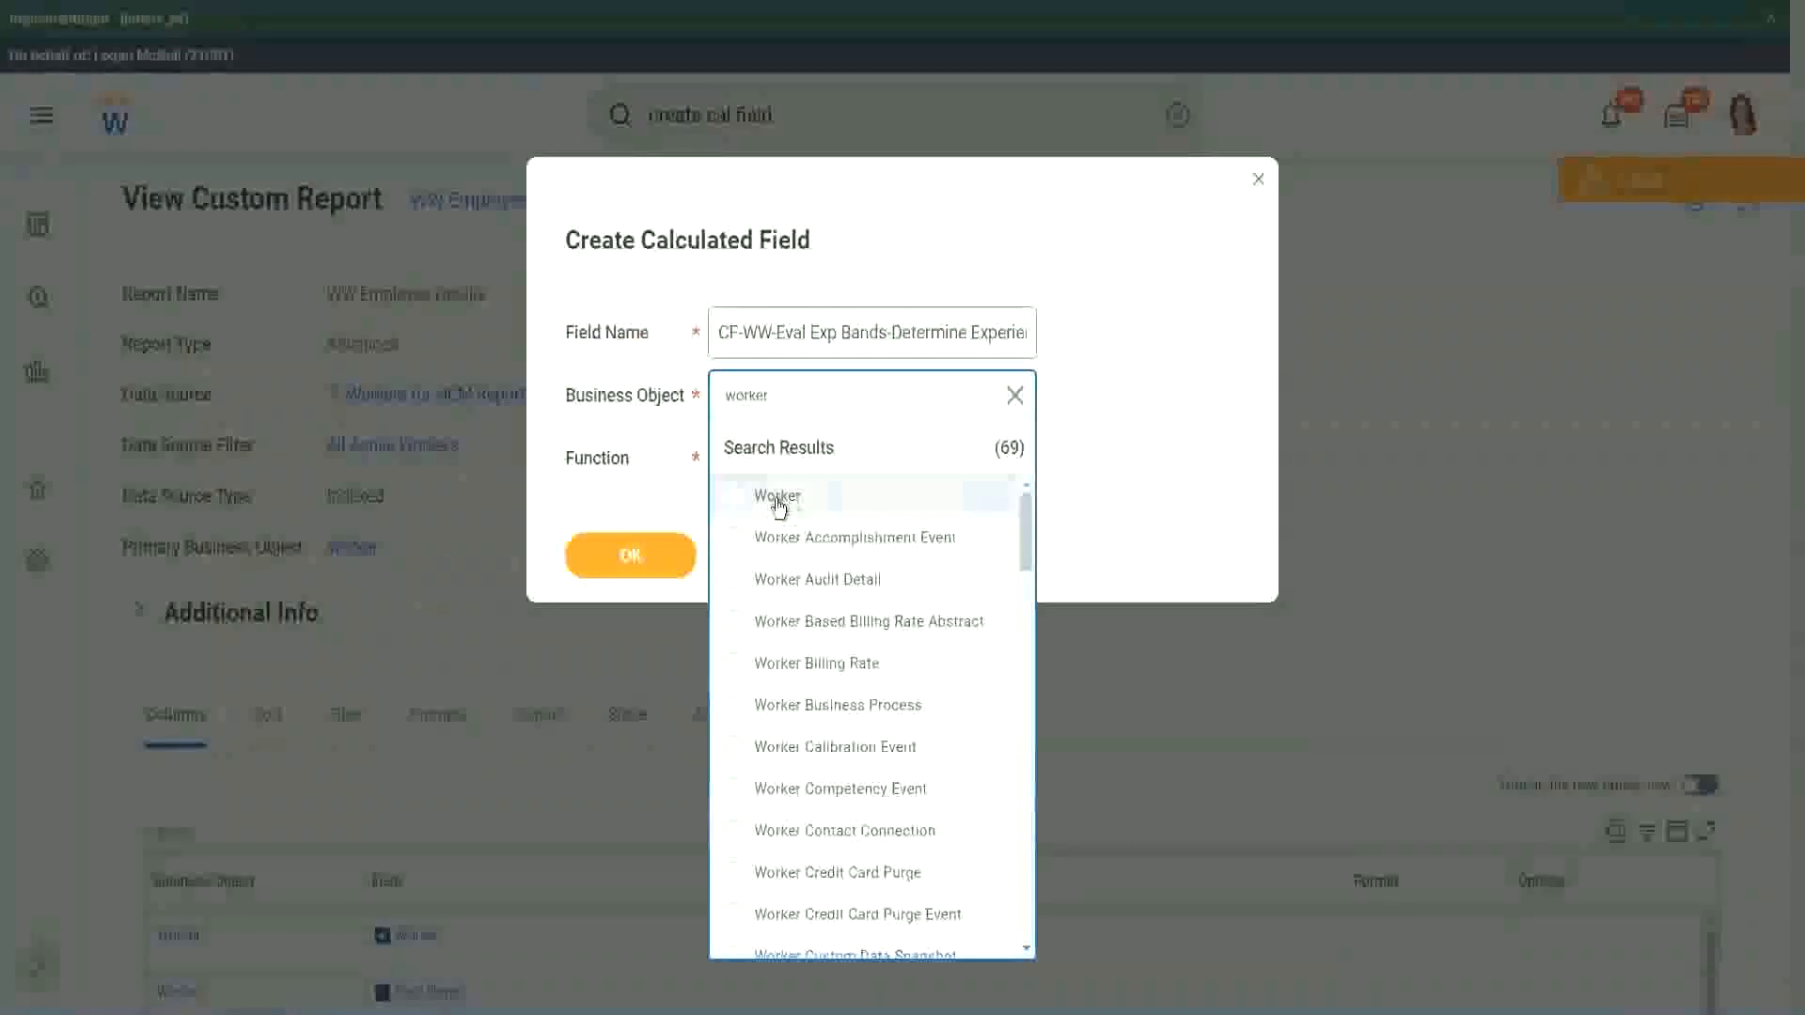
left_click(766, 495)
left_click(763, 455)
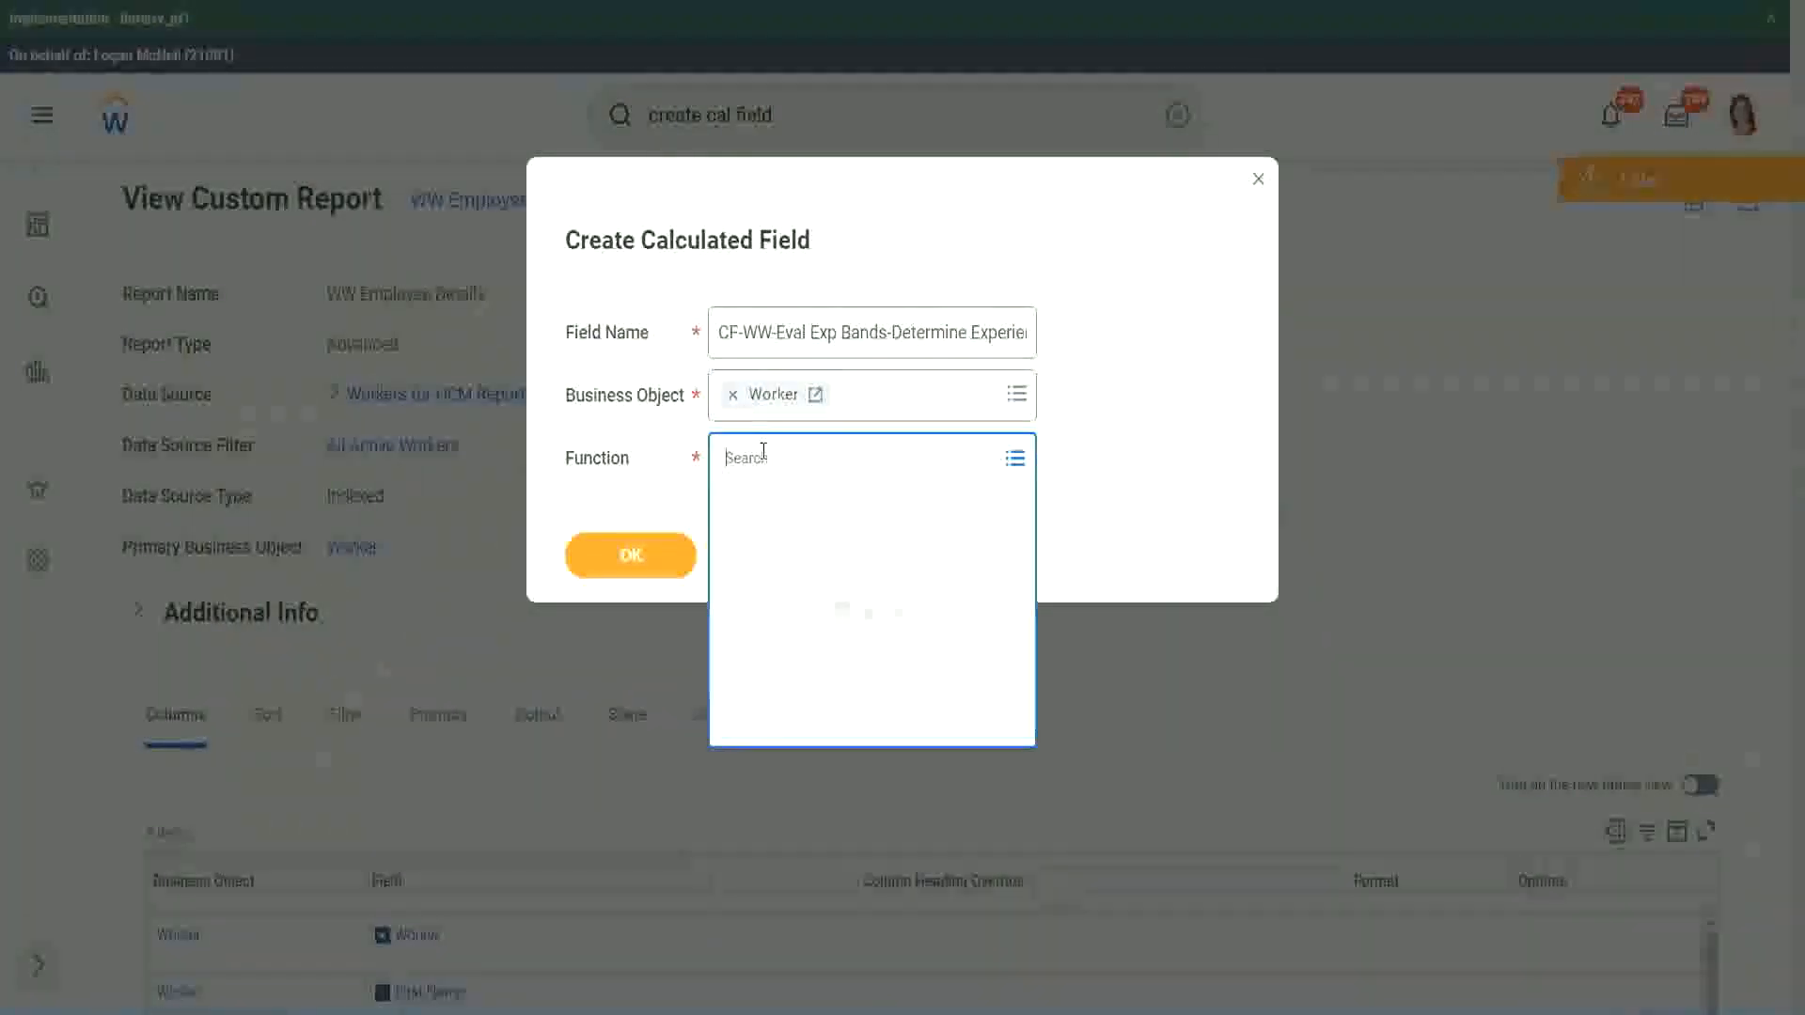
type("eval ex")
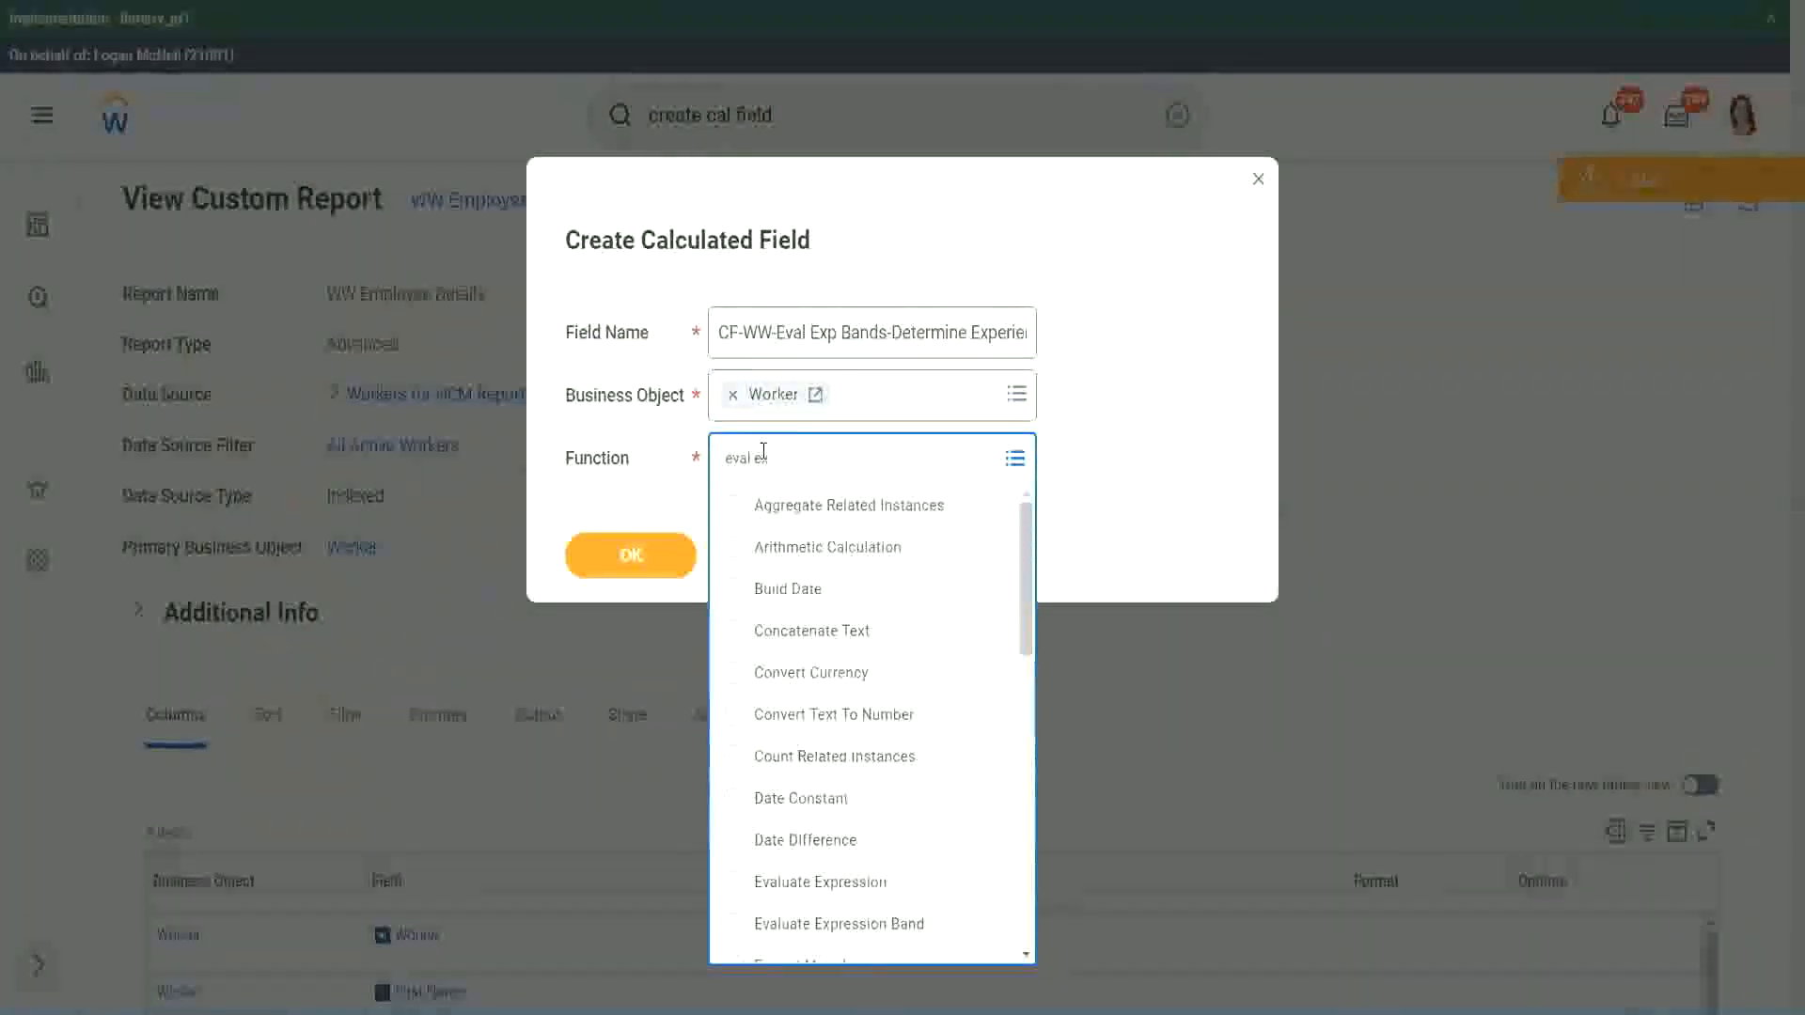
type("p")
key("Return")
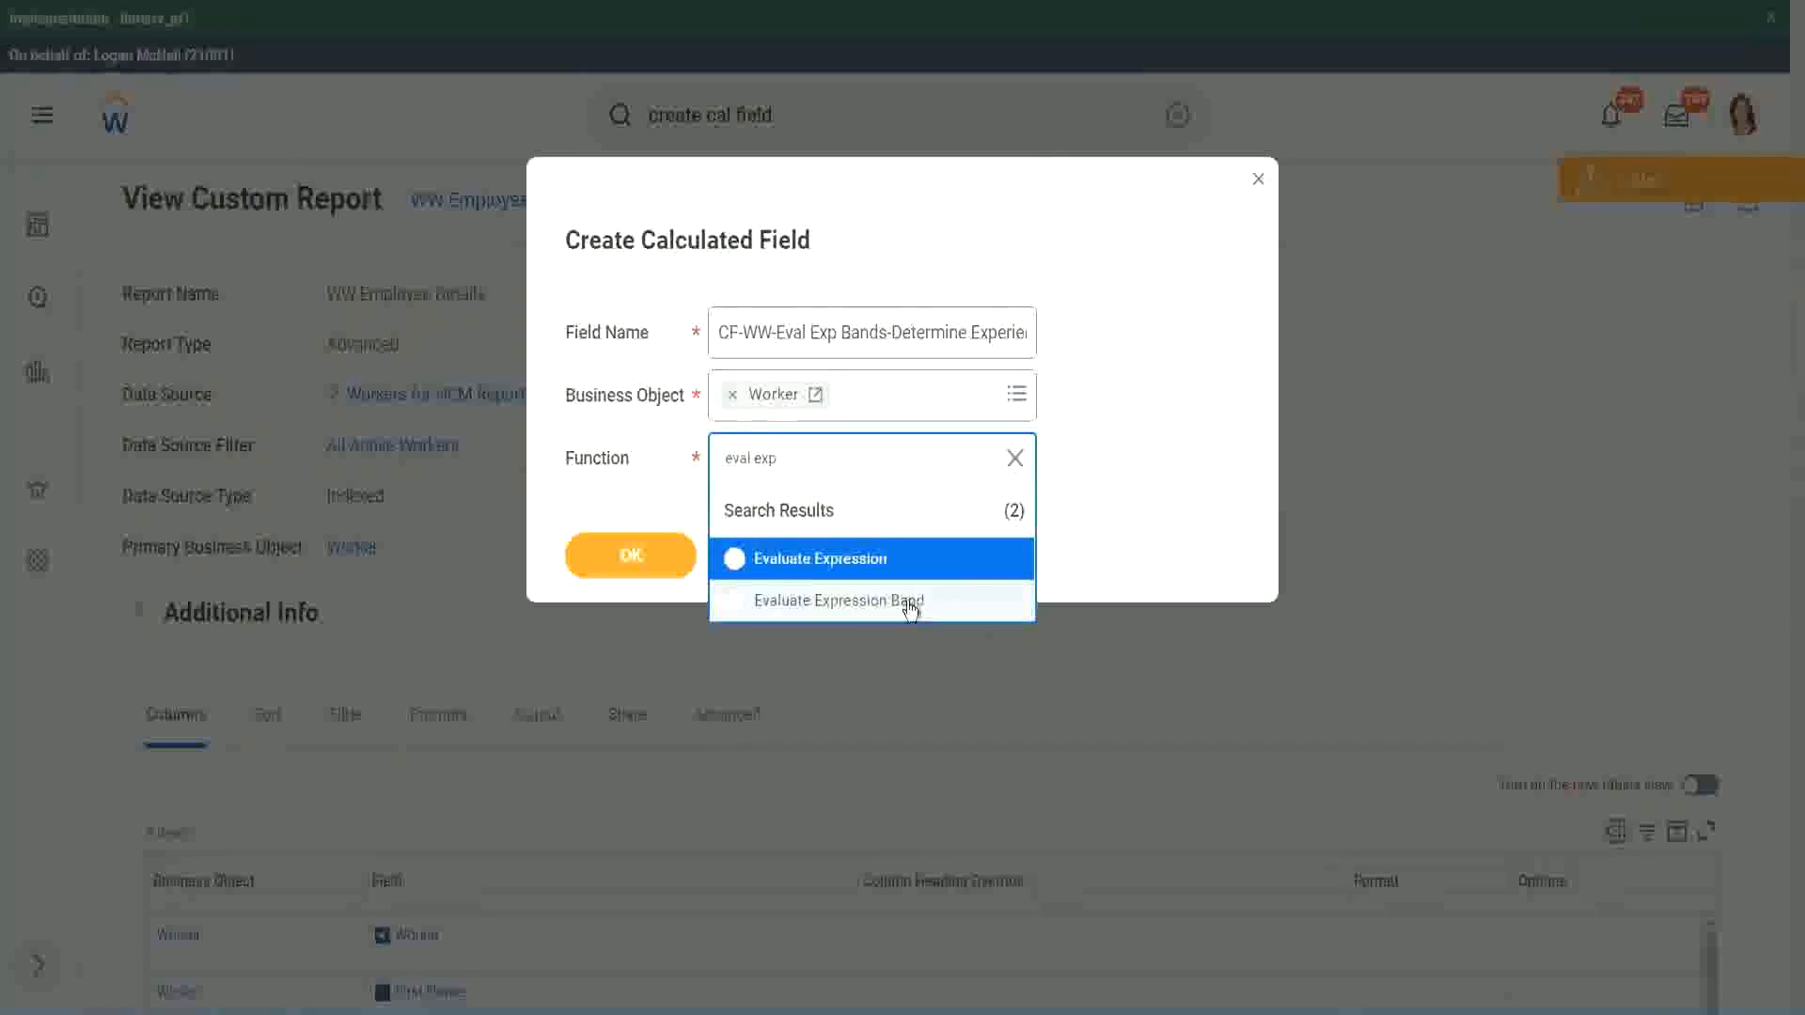
left_click(910, 602)
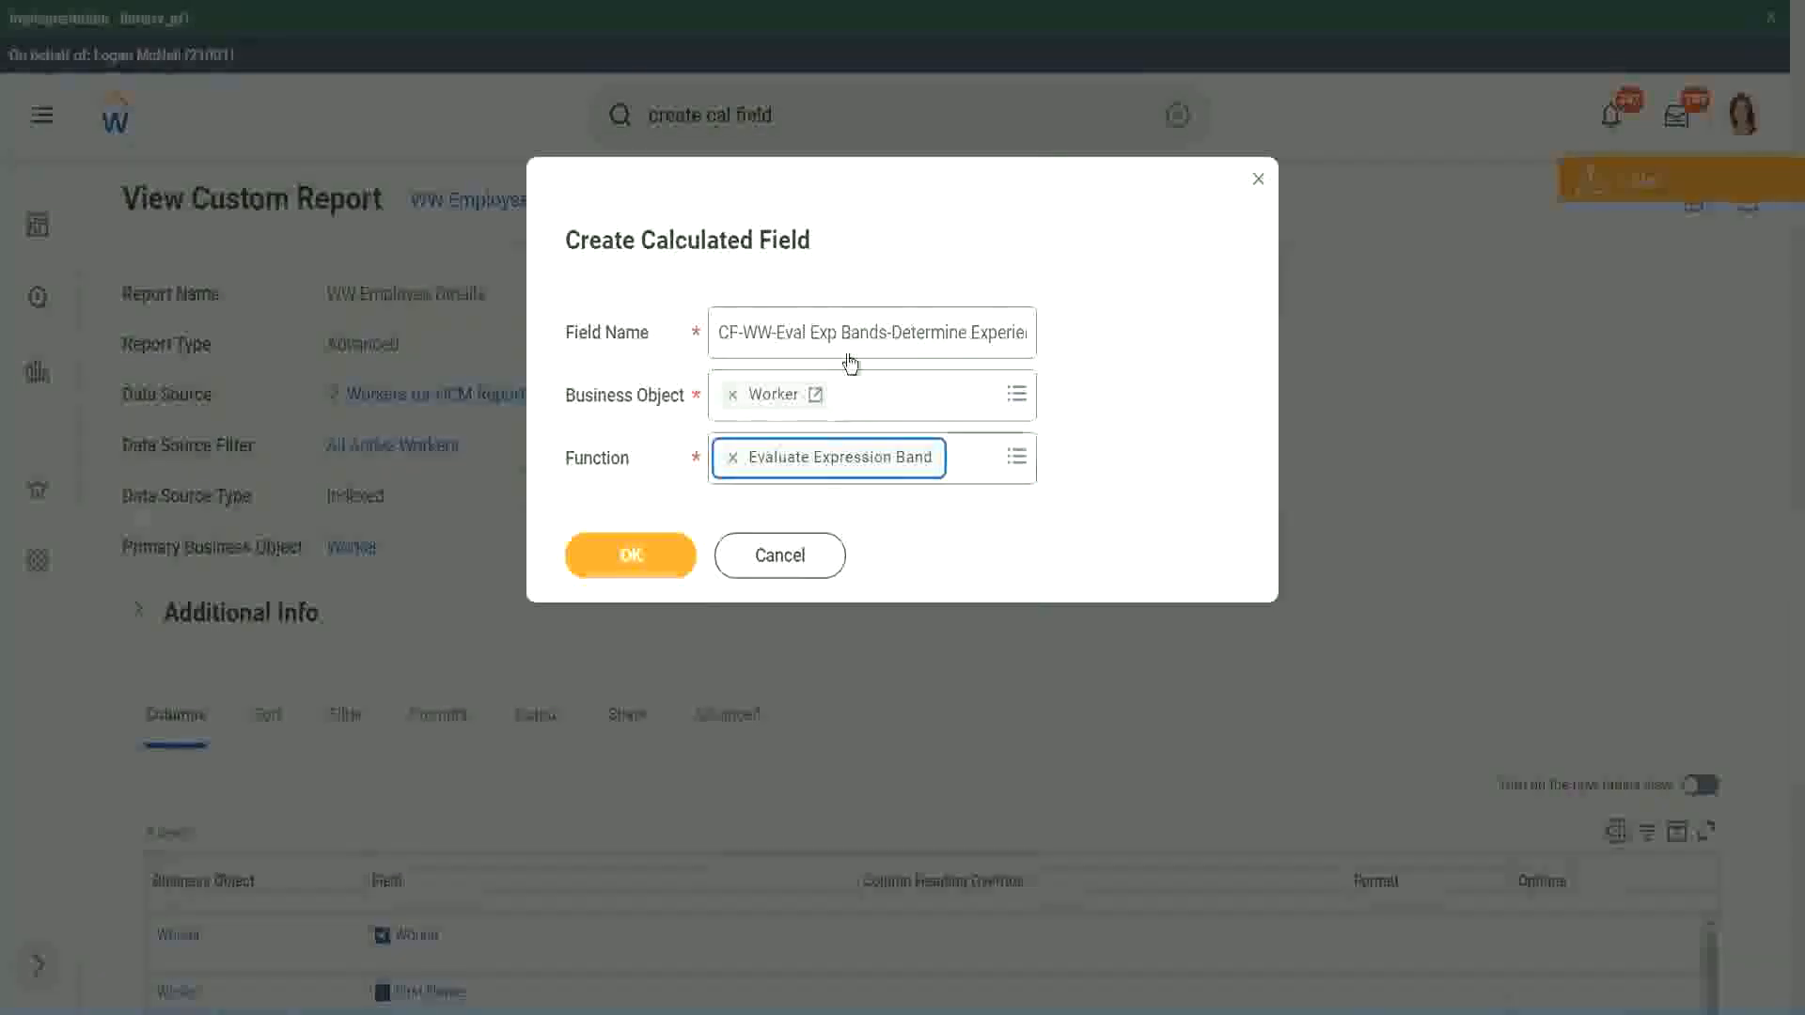
Change "Eval Exp Bands" to "Eval Exp Band" in the Field Name and continue to the calculation definition
left_click(885, 332)
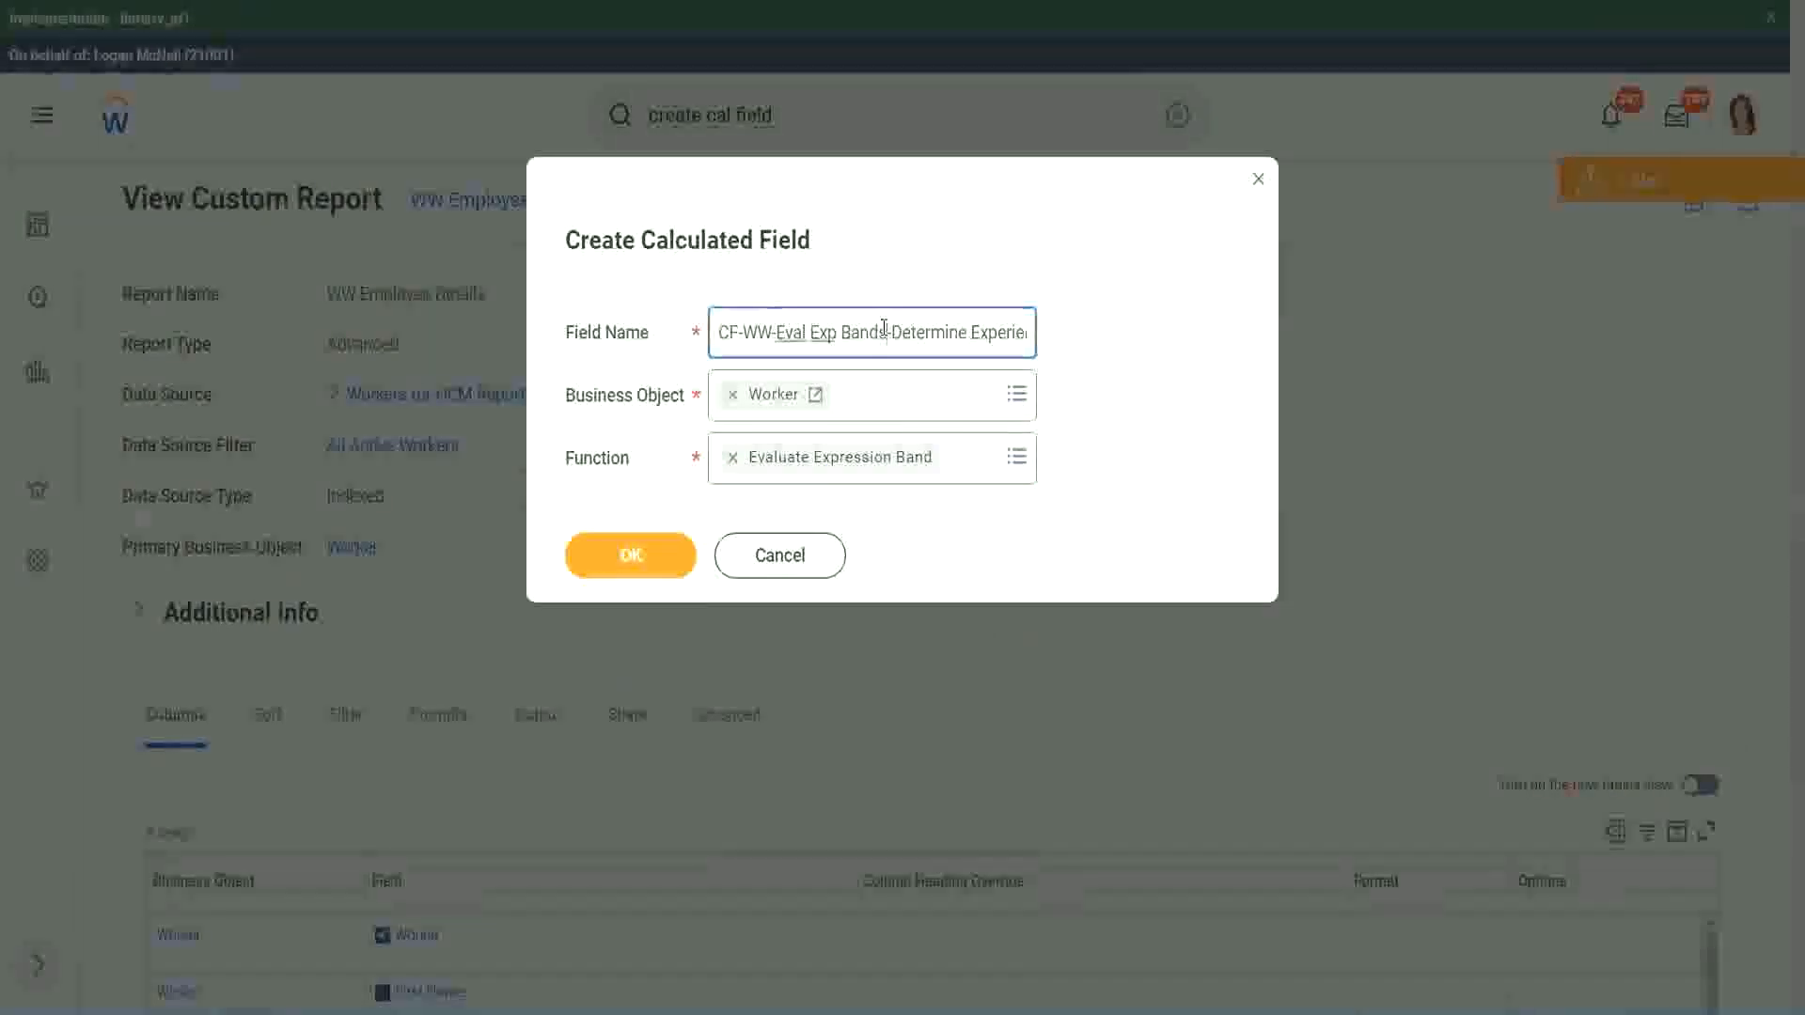
key("BackSpace")
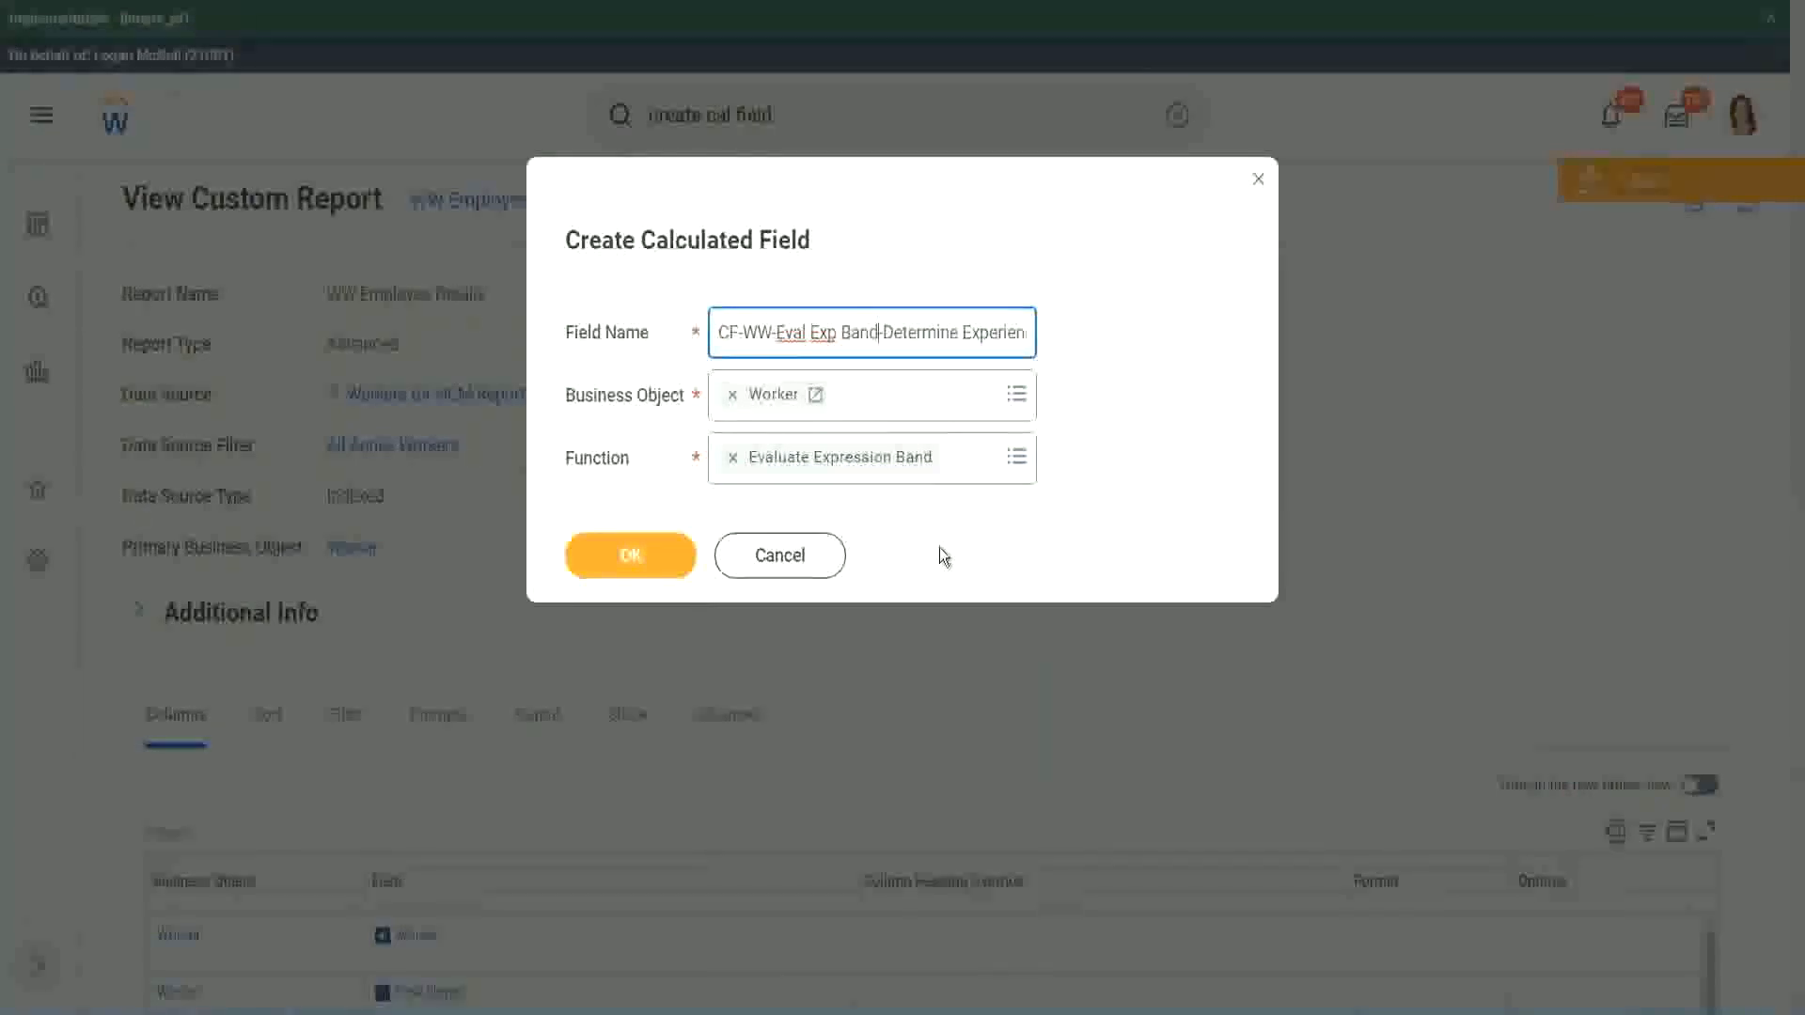
left_click(640, 556)
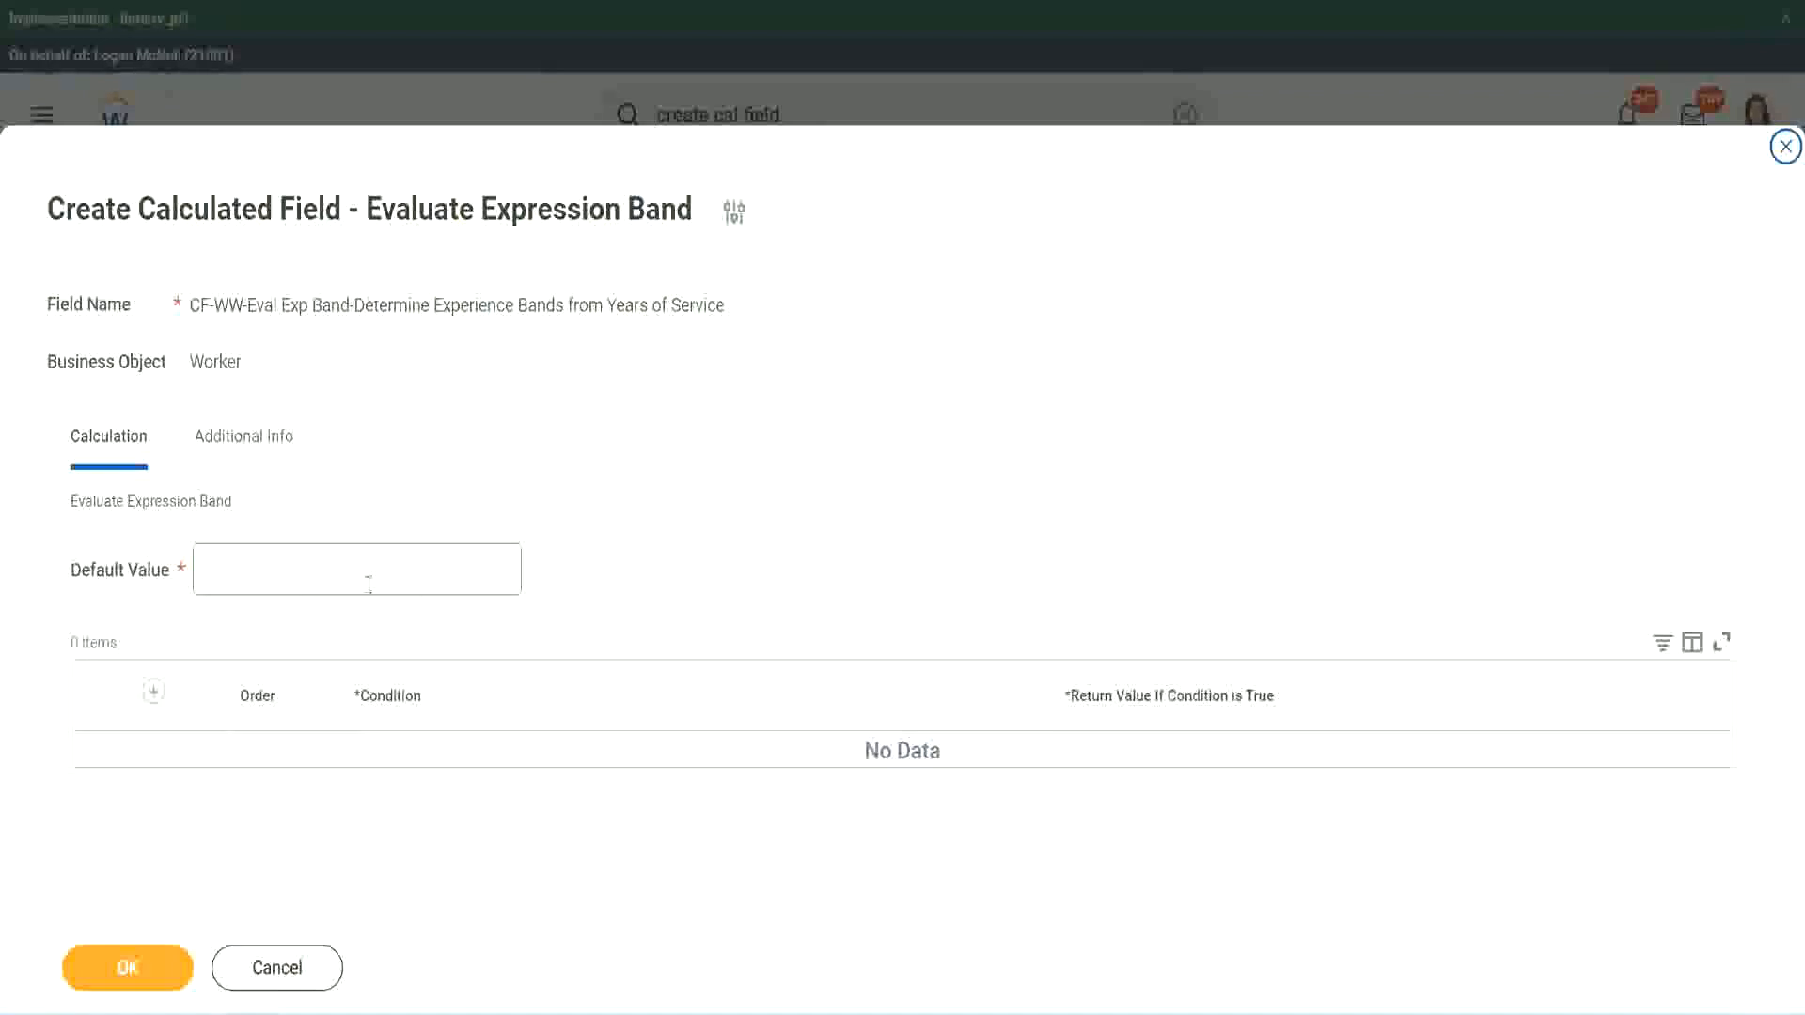
Set the Default Value to "-" and add a first row to the condition table
left_click(261, 580)
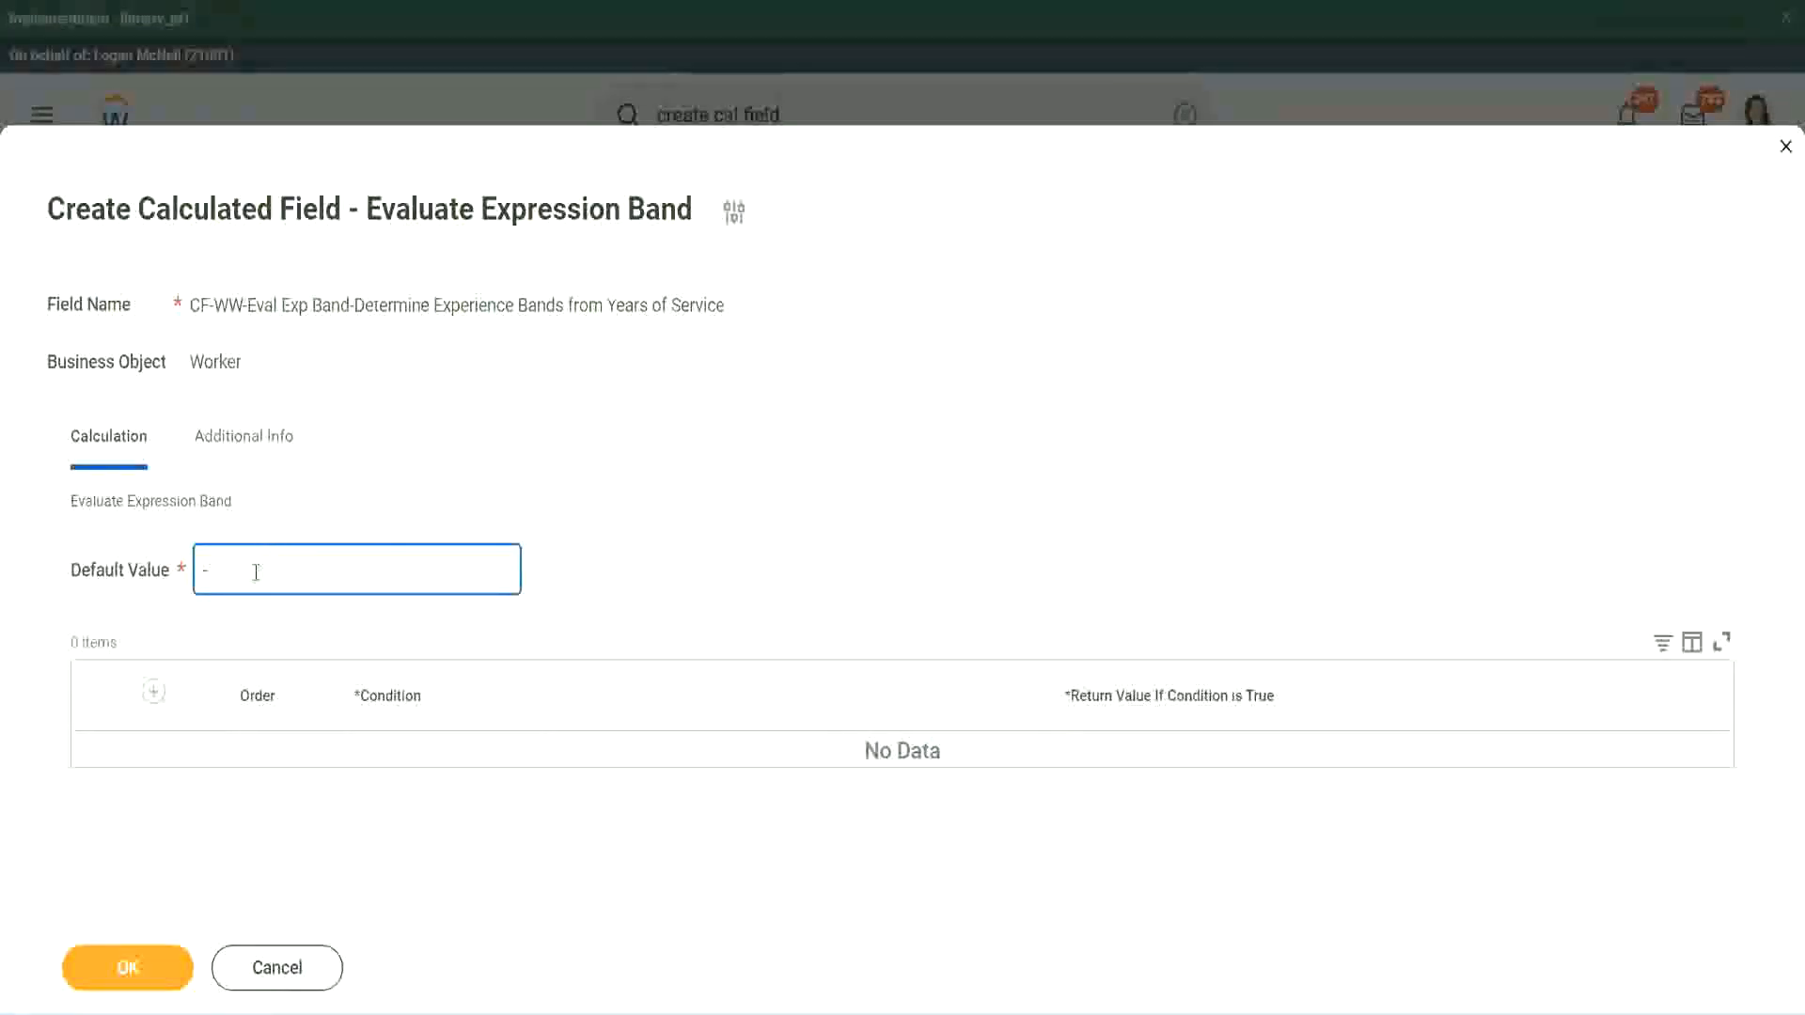
left_click(153, 692)
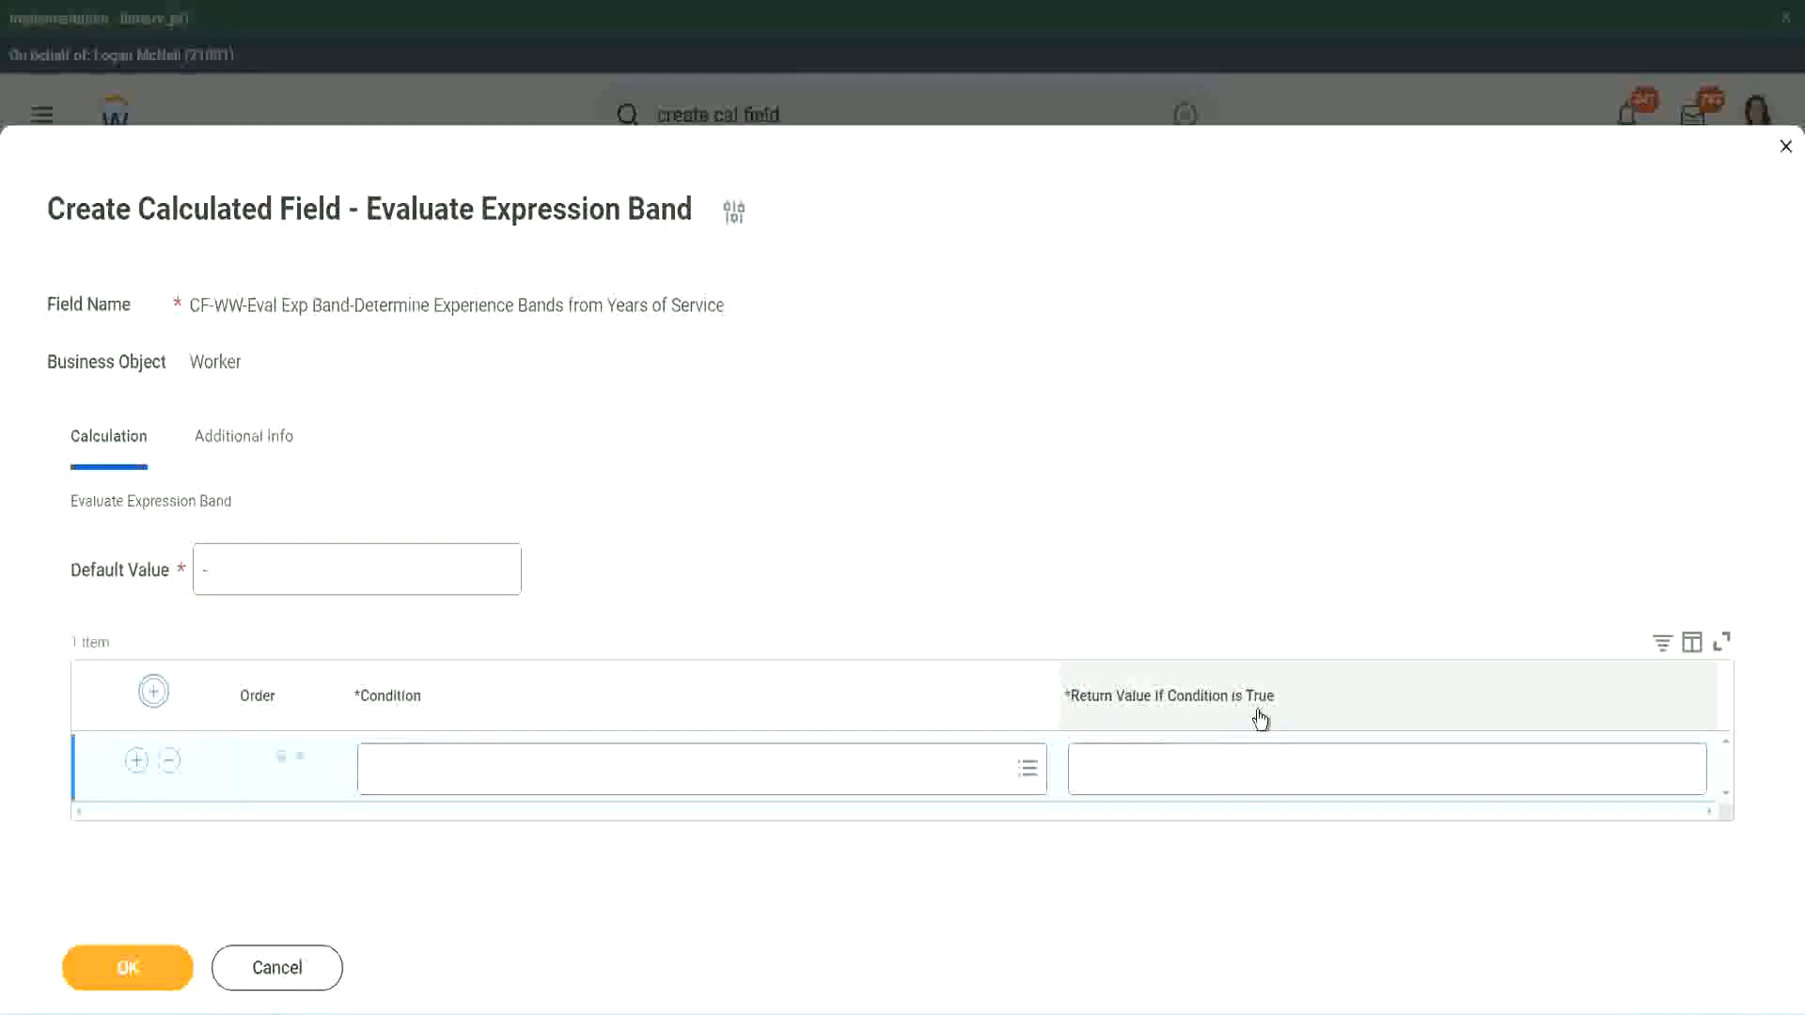
left_click(1175, 767)
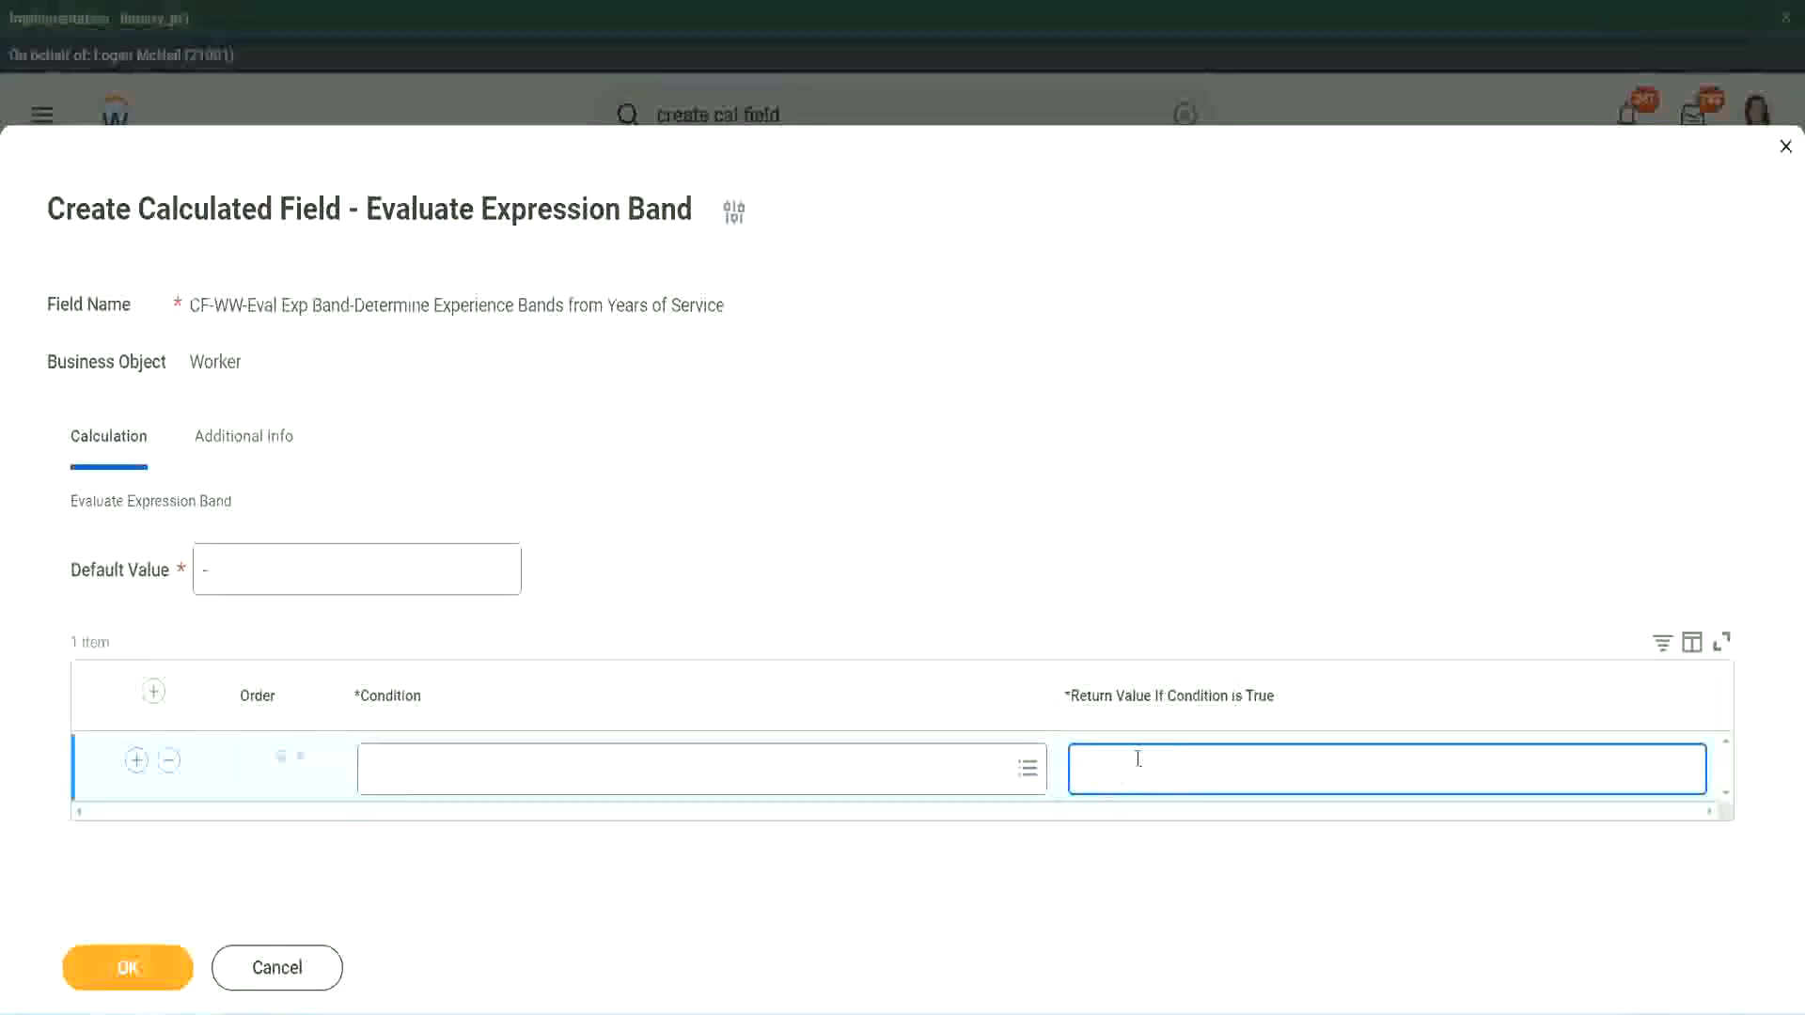
type("adkjdjadjaijdiaj")
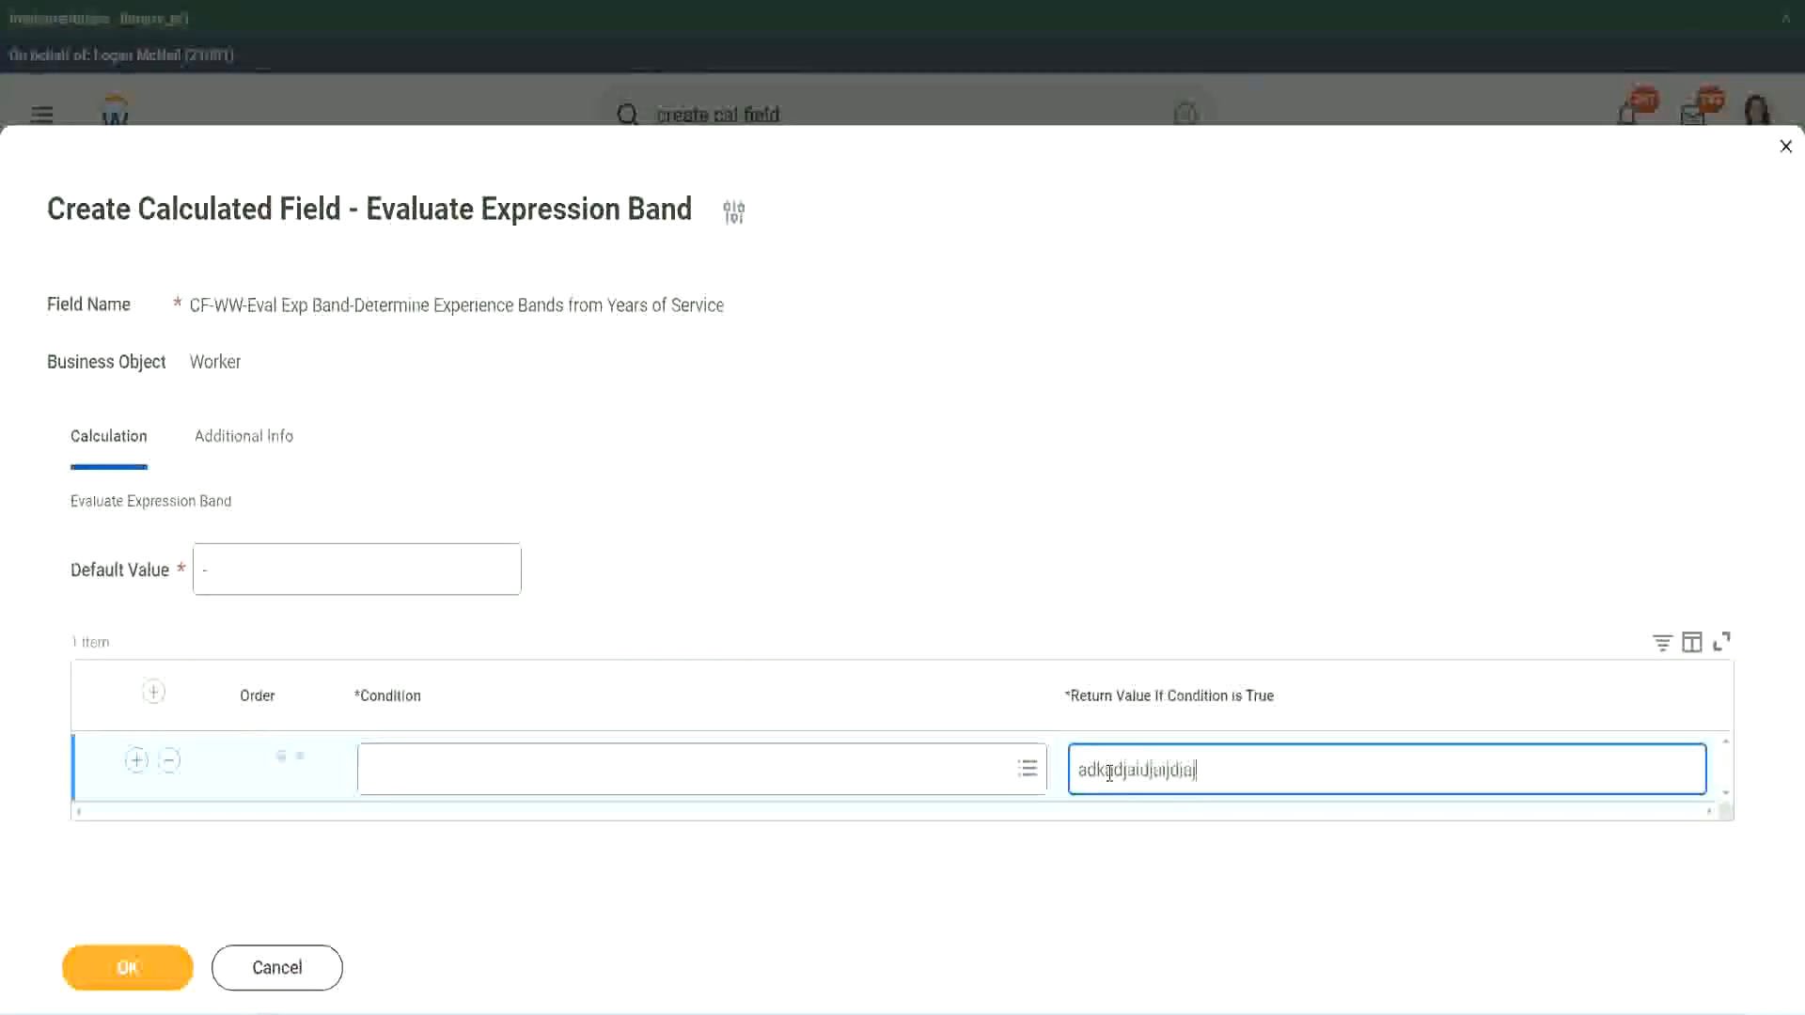
key("BackSpace")
key("BackSpace")
key("BackSpace")
key("BackSpace")
key("BackSpace")
key("BackSpace")
key("BackSpace")
key("BackSpace")
key("BackSpace")
key("BackSpace")
key("BackSpace")
key("BackSpace")
key("BackSpace")
key("BackSpace")
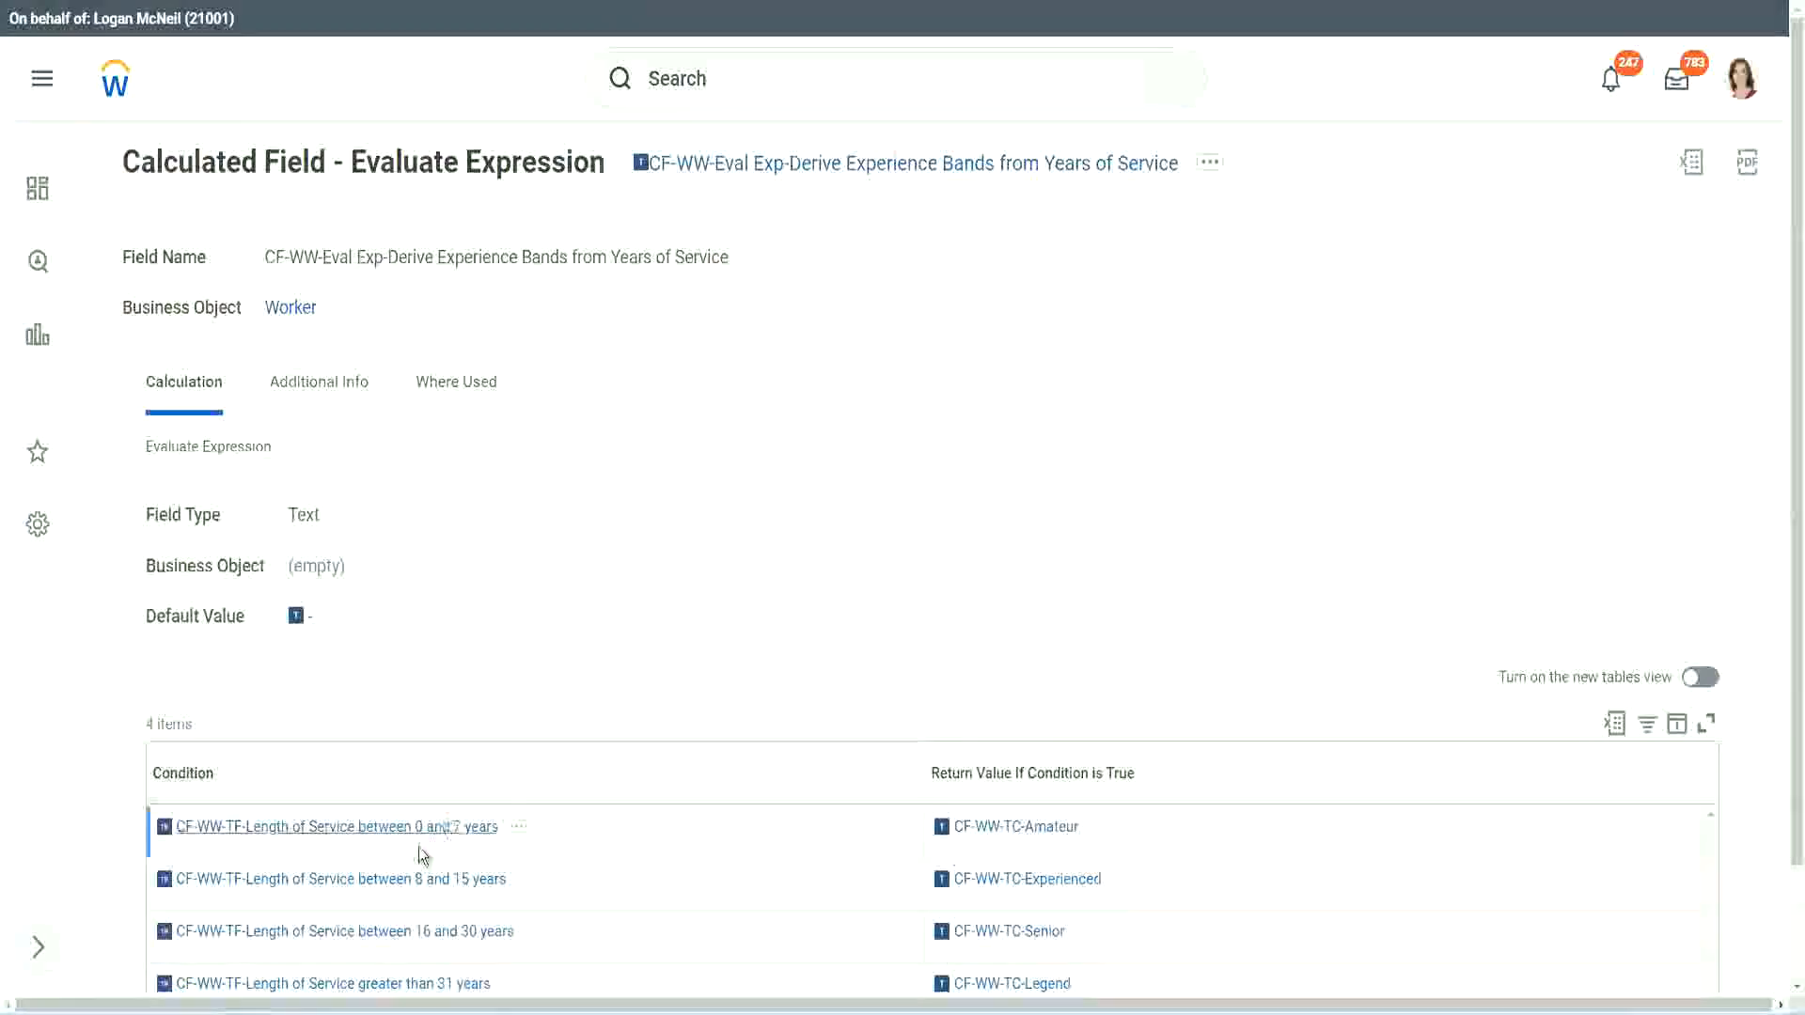
Copy CF-WW-TF-Length of Service between 0 and 7 years from the Evaluate Expression field into the first condition, returning "Amateur"
right_click(416, 839)
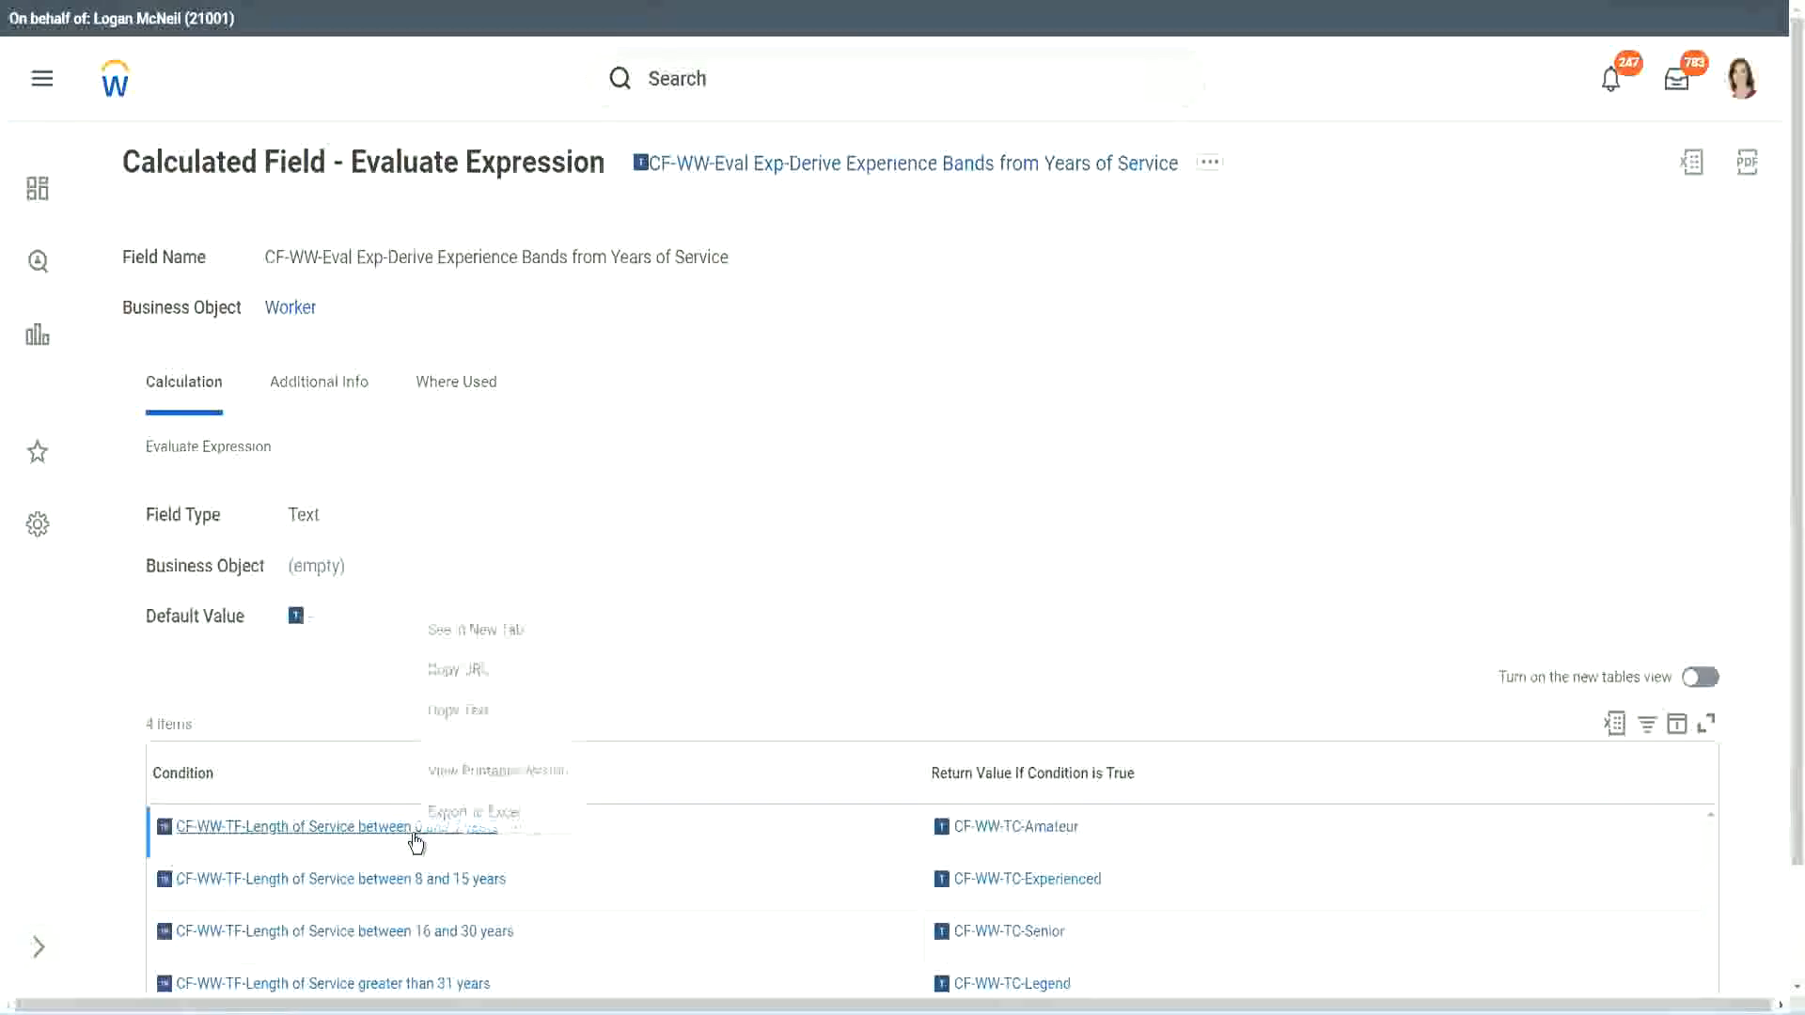
left_click(489, 709)
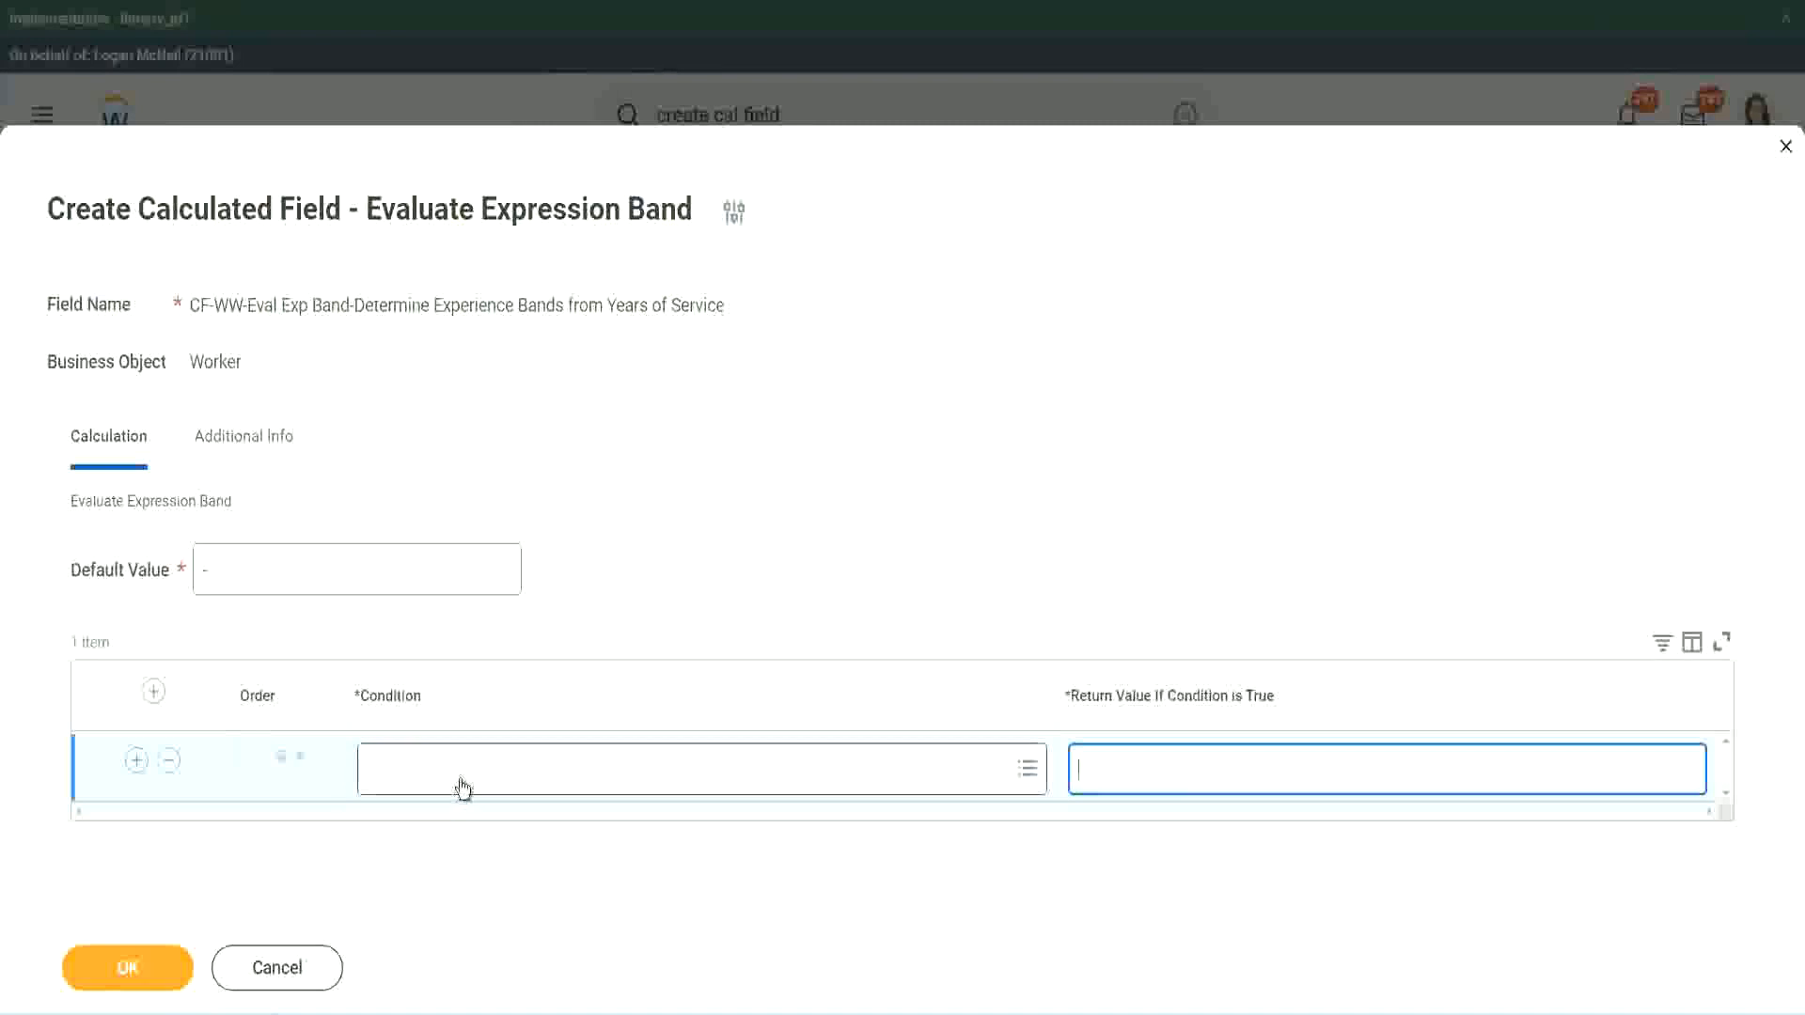
left_click(460, 781)
key("ctrl+v")
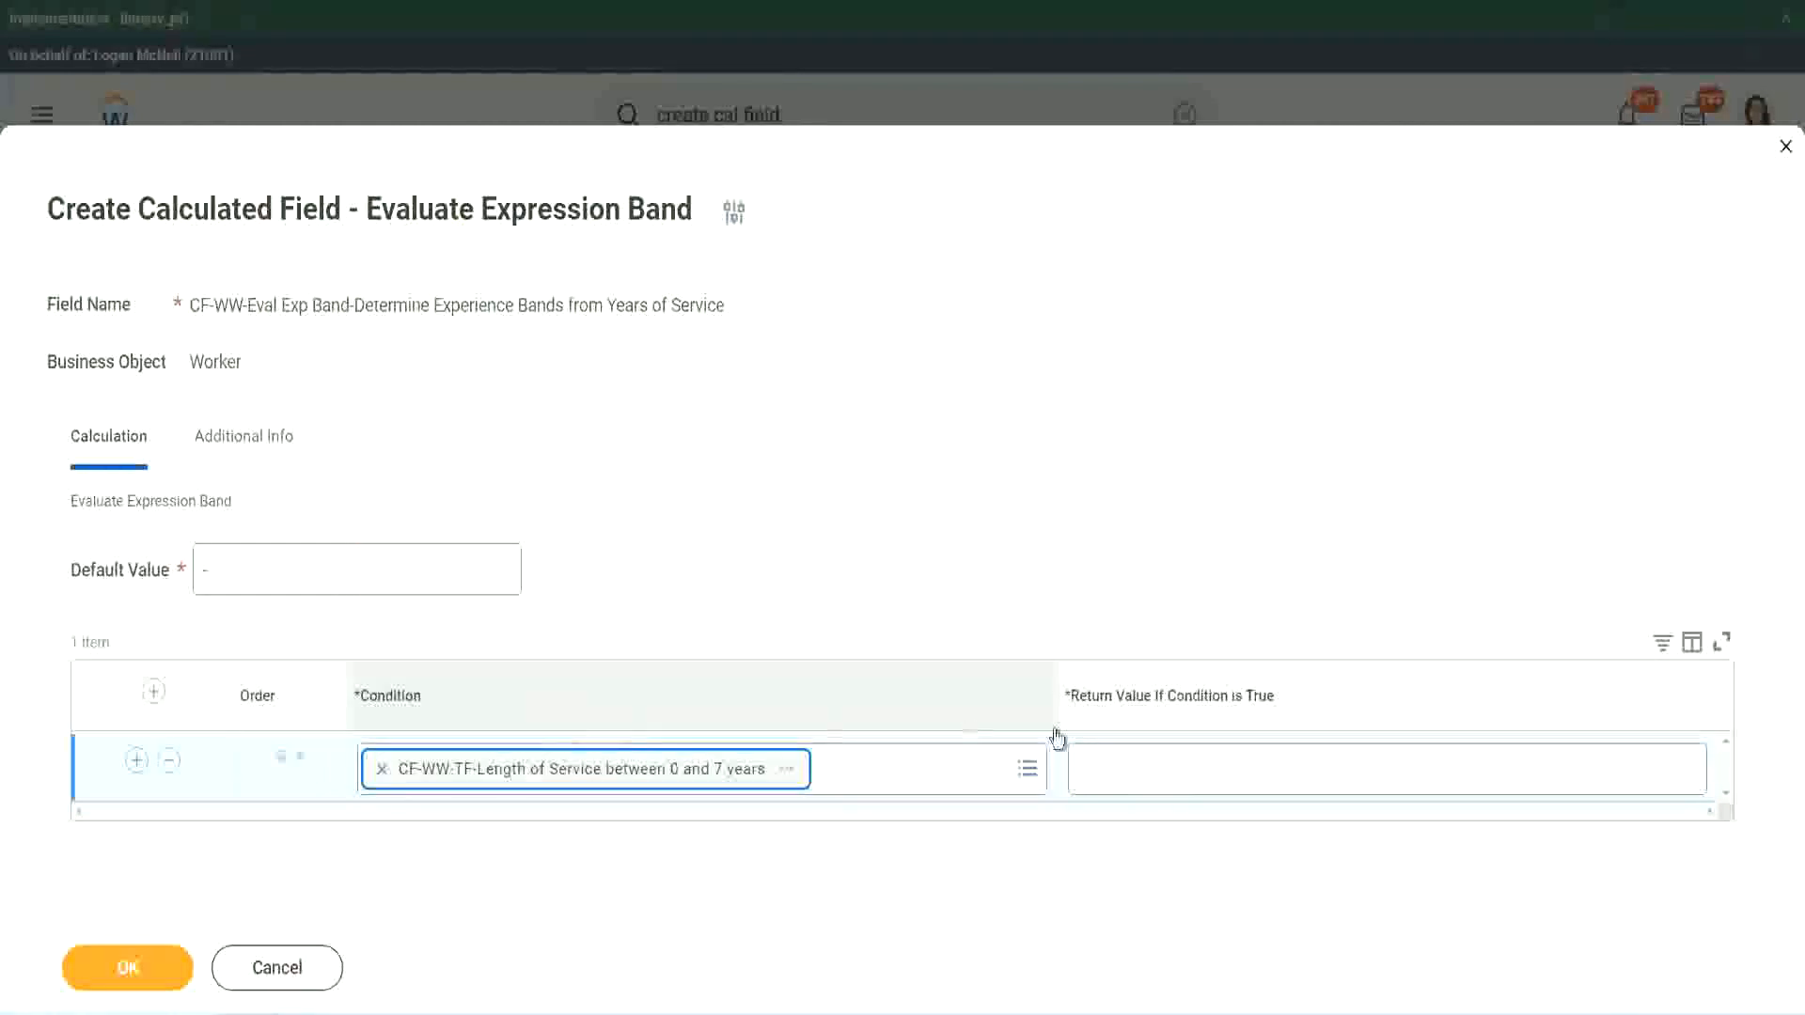
left_click(1141, 752)
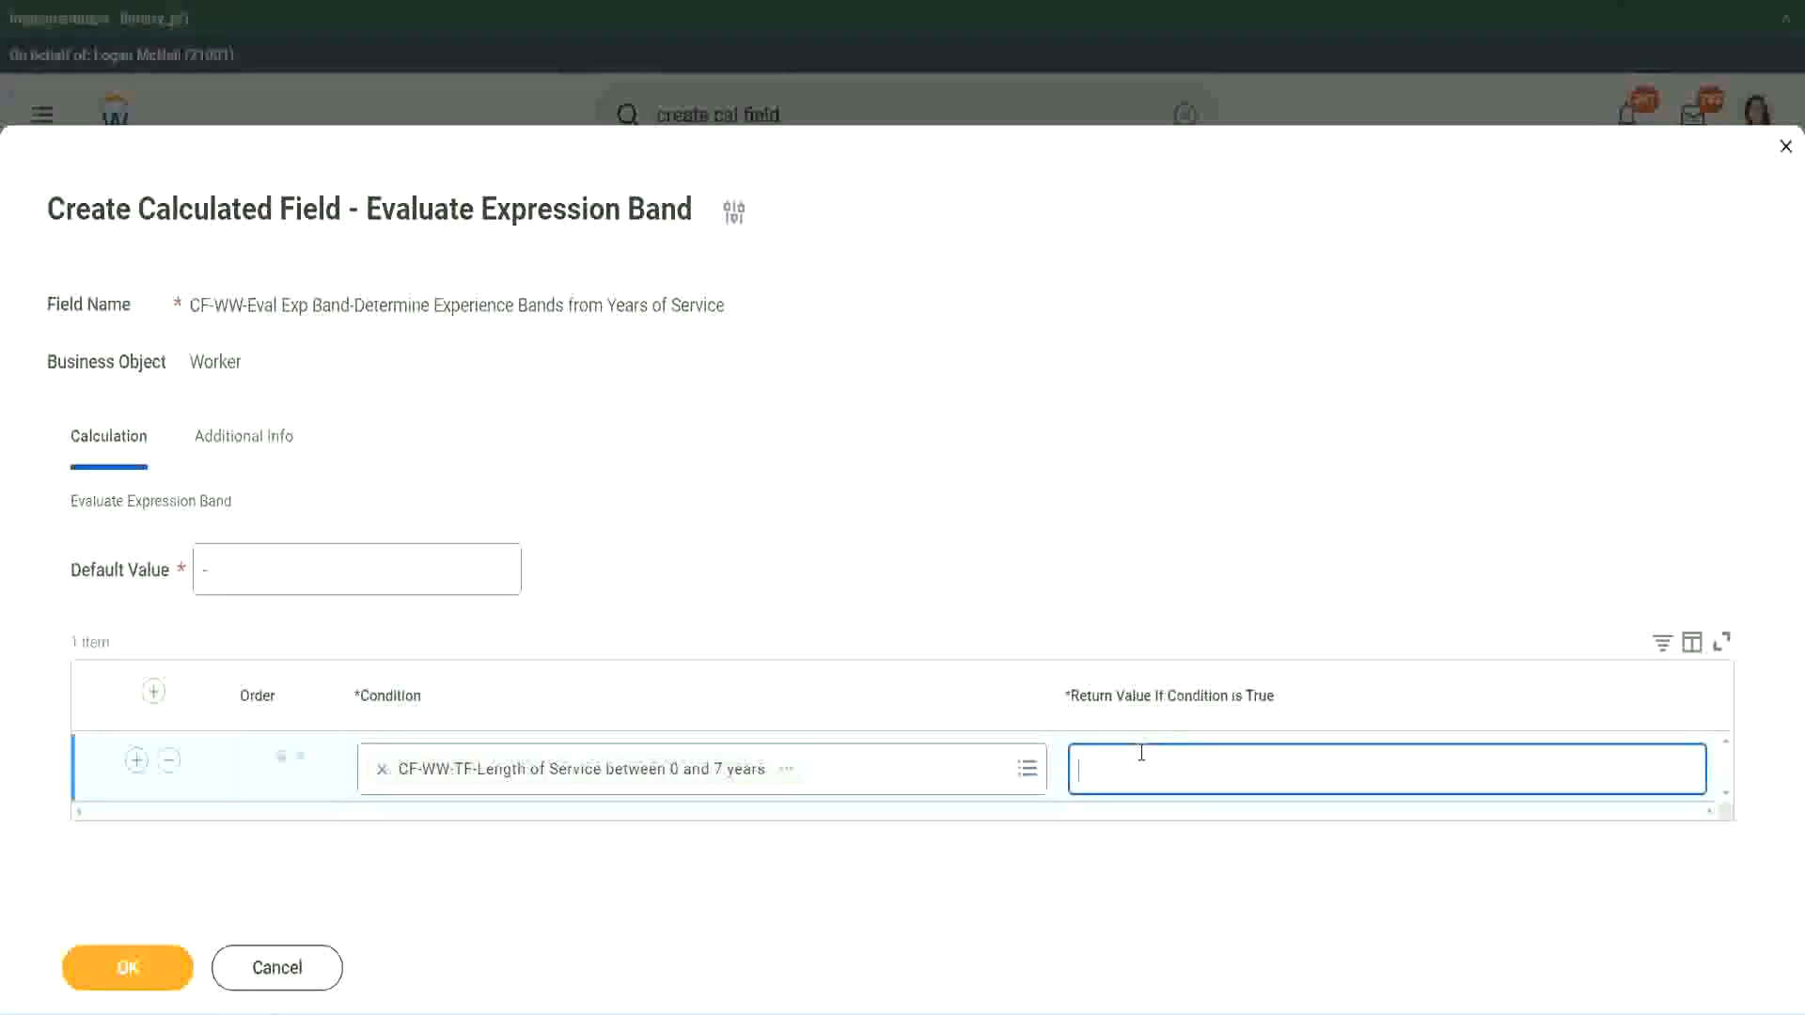
type("Amateur")
Extend the table to four rows, copy in the condition CF-WW-TF-Length of Service between 16 and 30 years and place it third
left_click(137, 760)
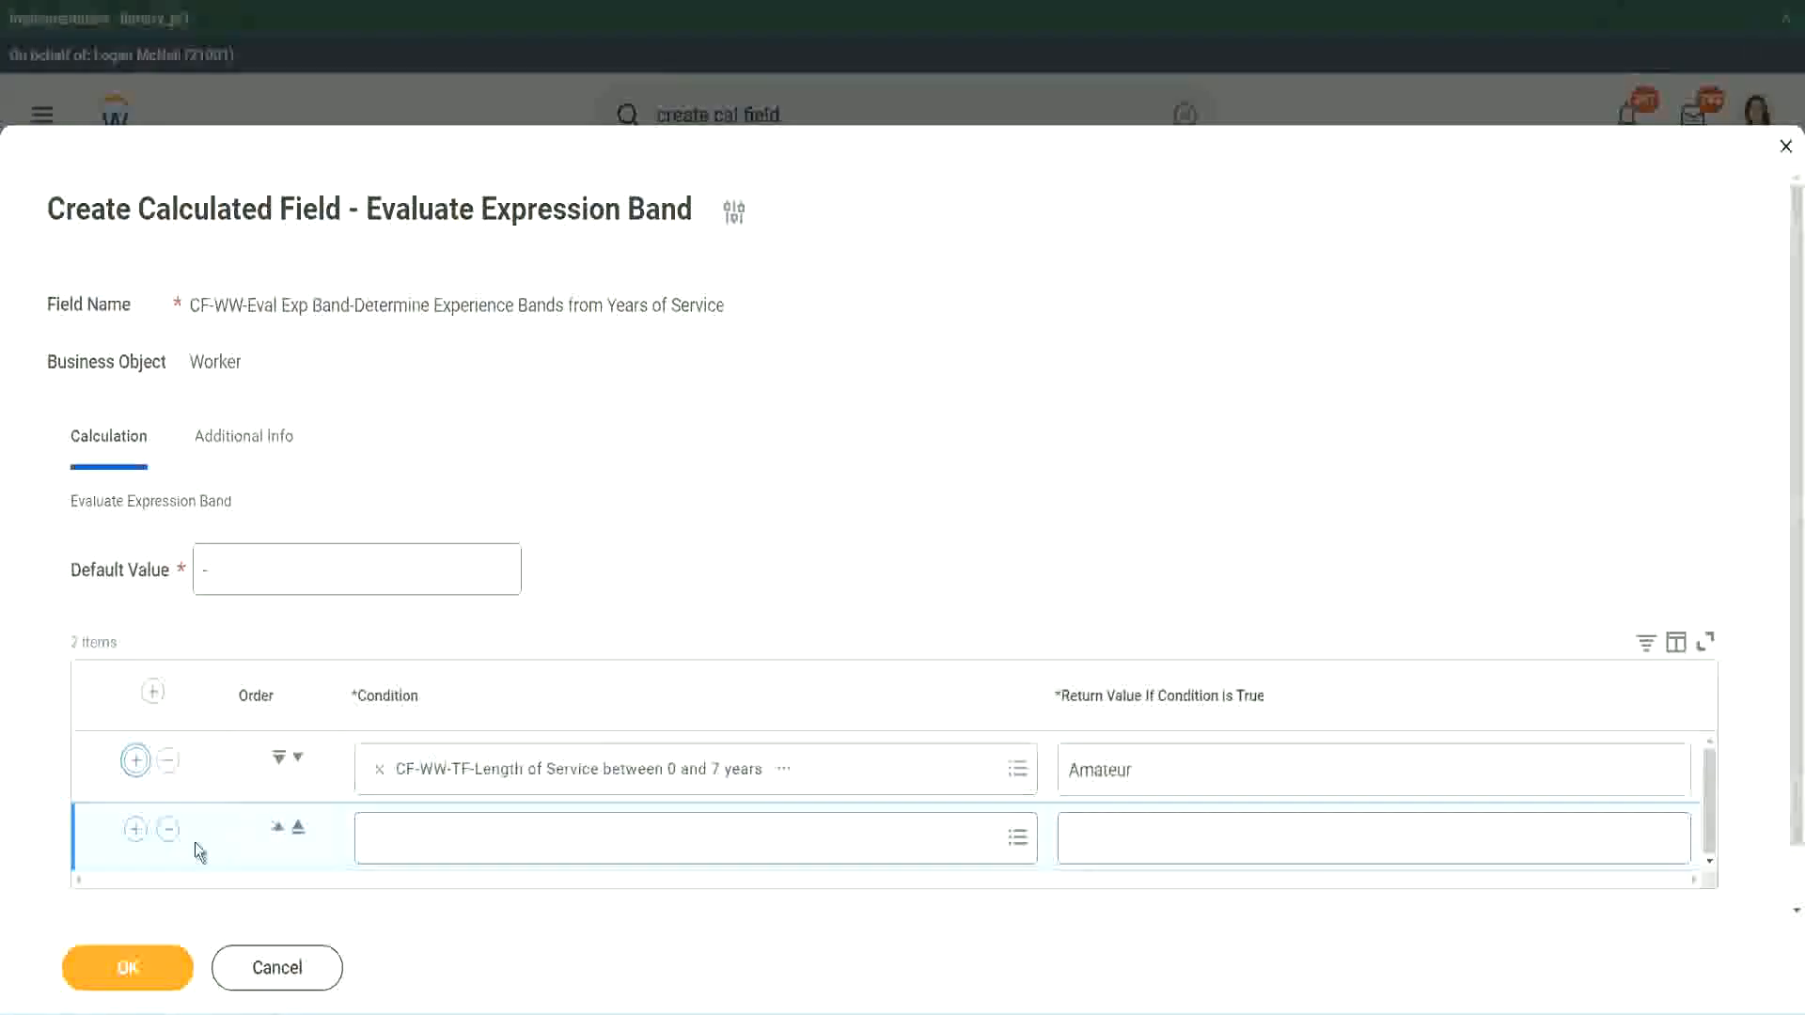
left_click(135, 828)
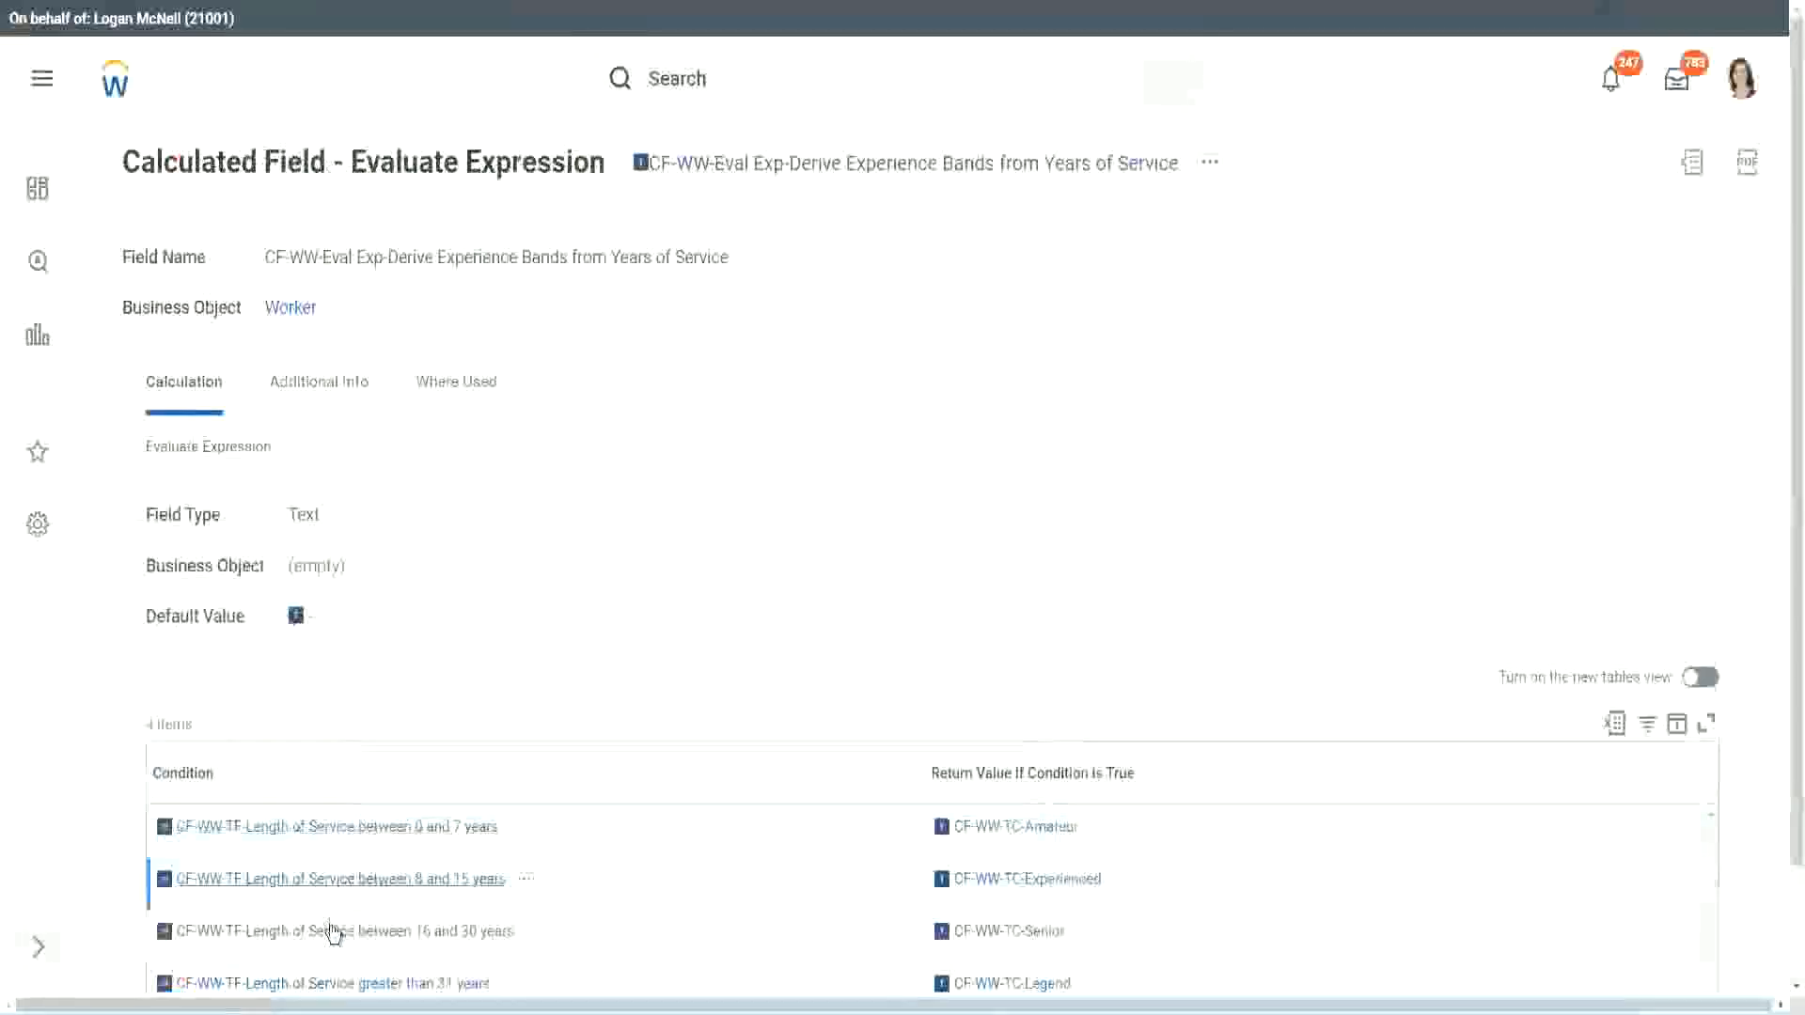
right_click(330, 930)
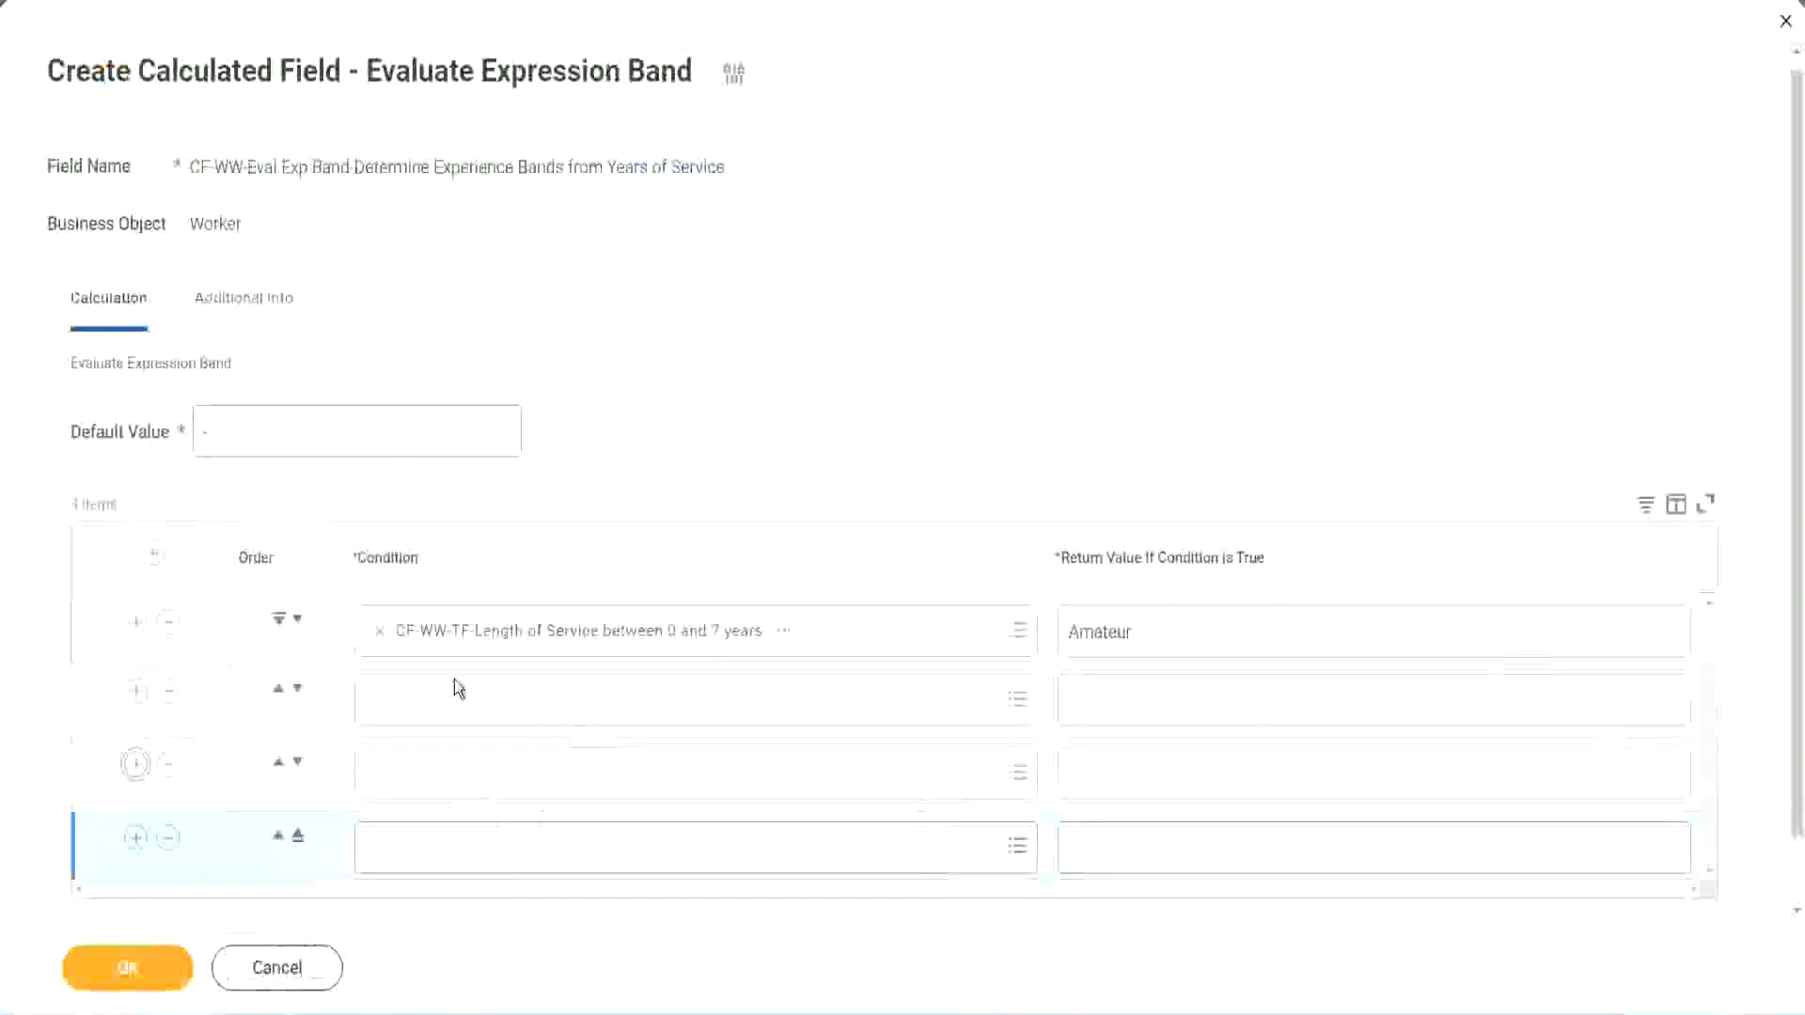
left_click(460, 696)
key("ctrl+v")
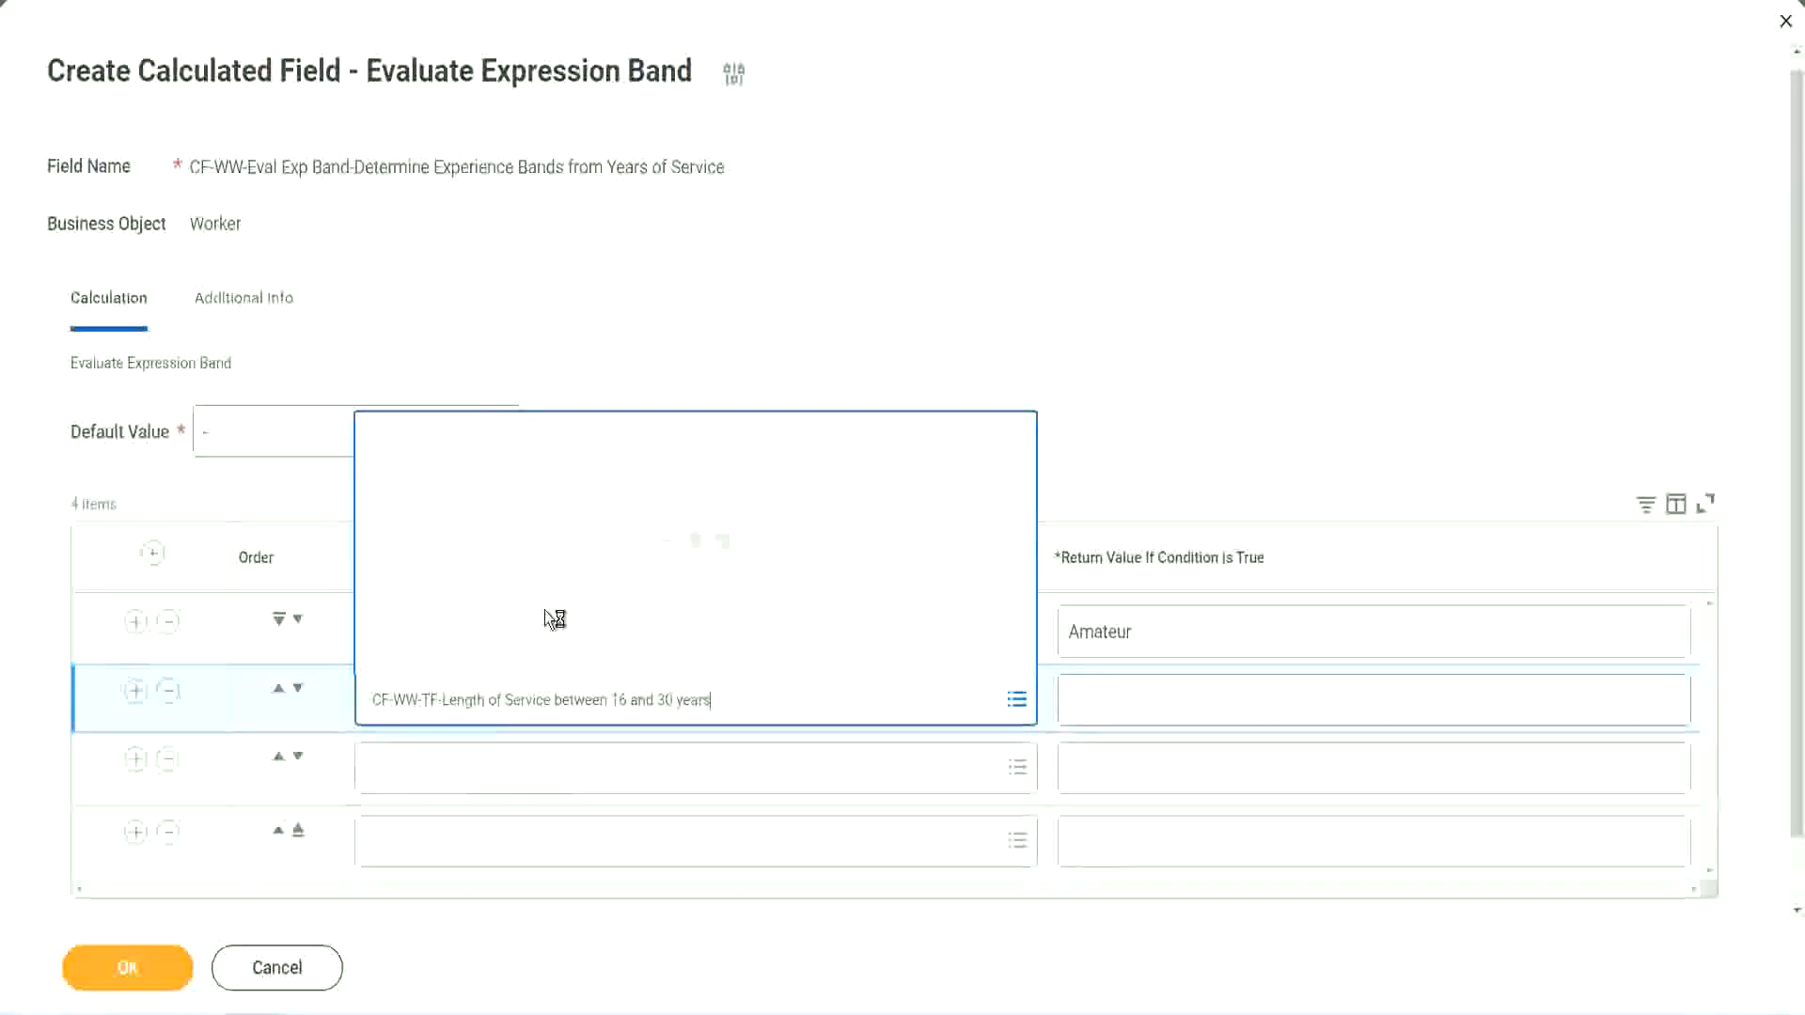
left_click(297, 690)
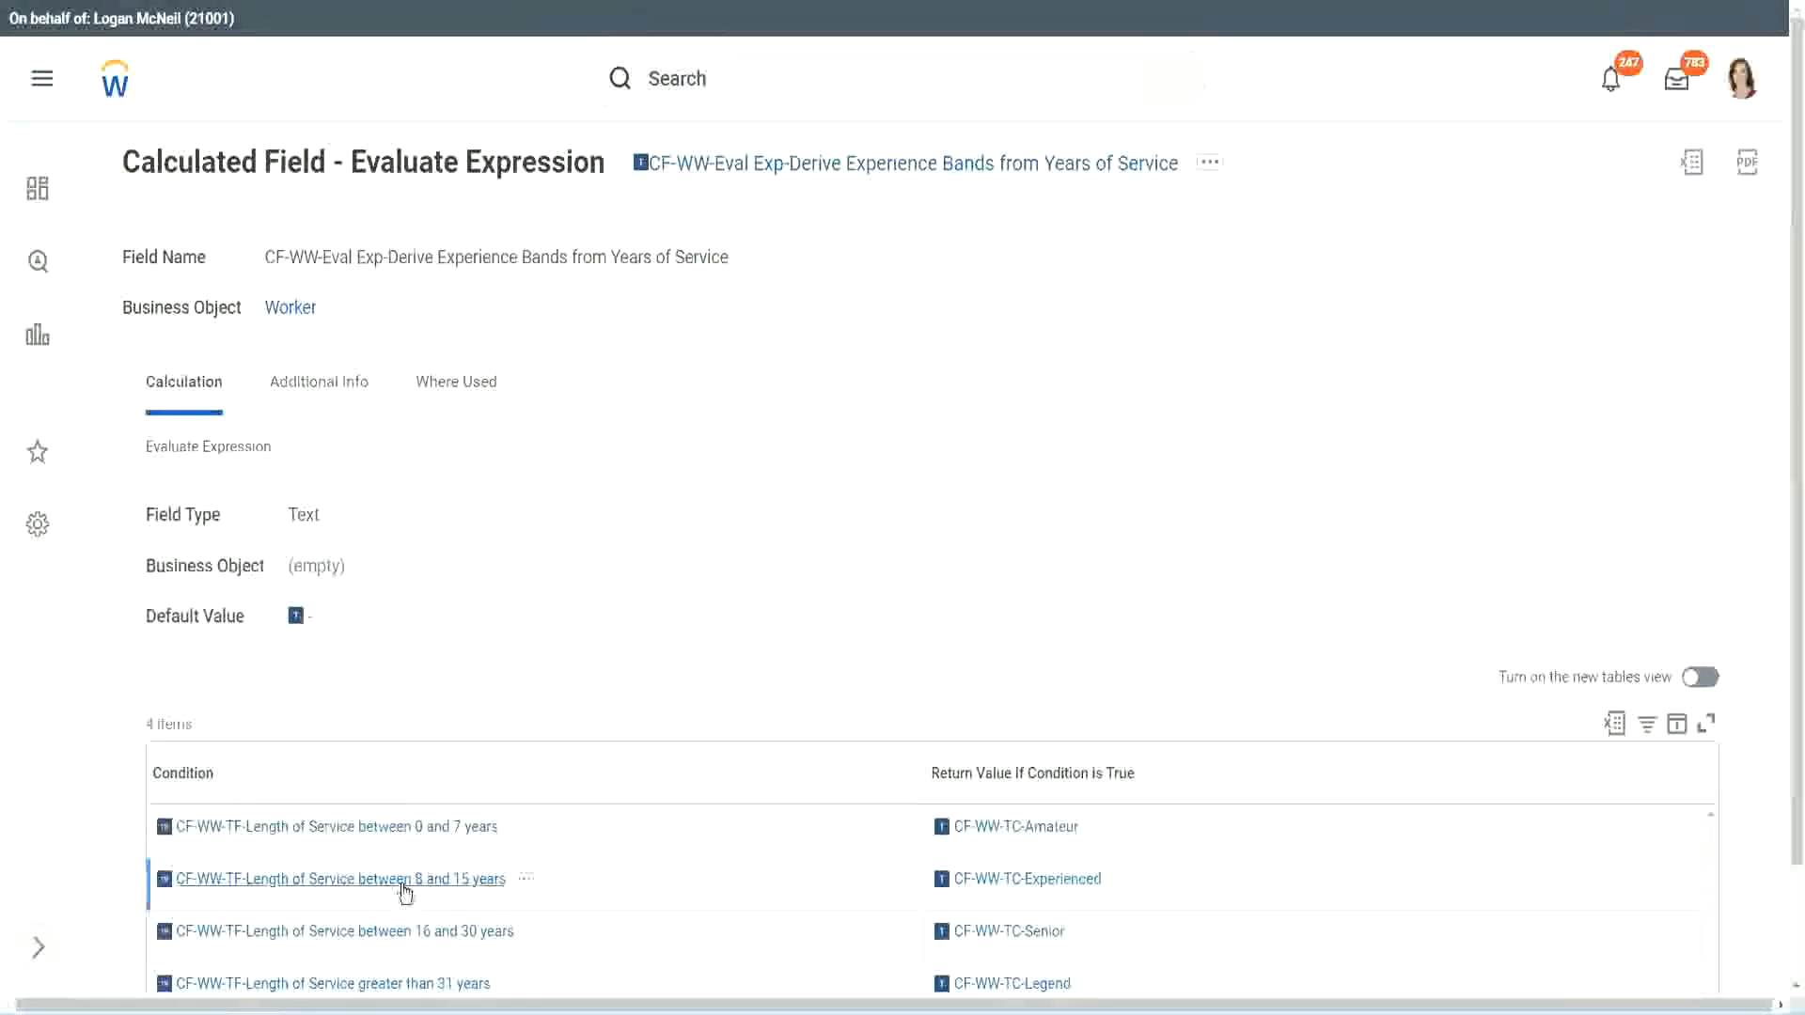
Copy CF-WW-TF-Length of Service between 8 and 15 years from the Evaluate Expression field into the second row's condition
right_click(405, 891)
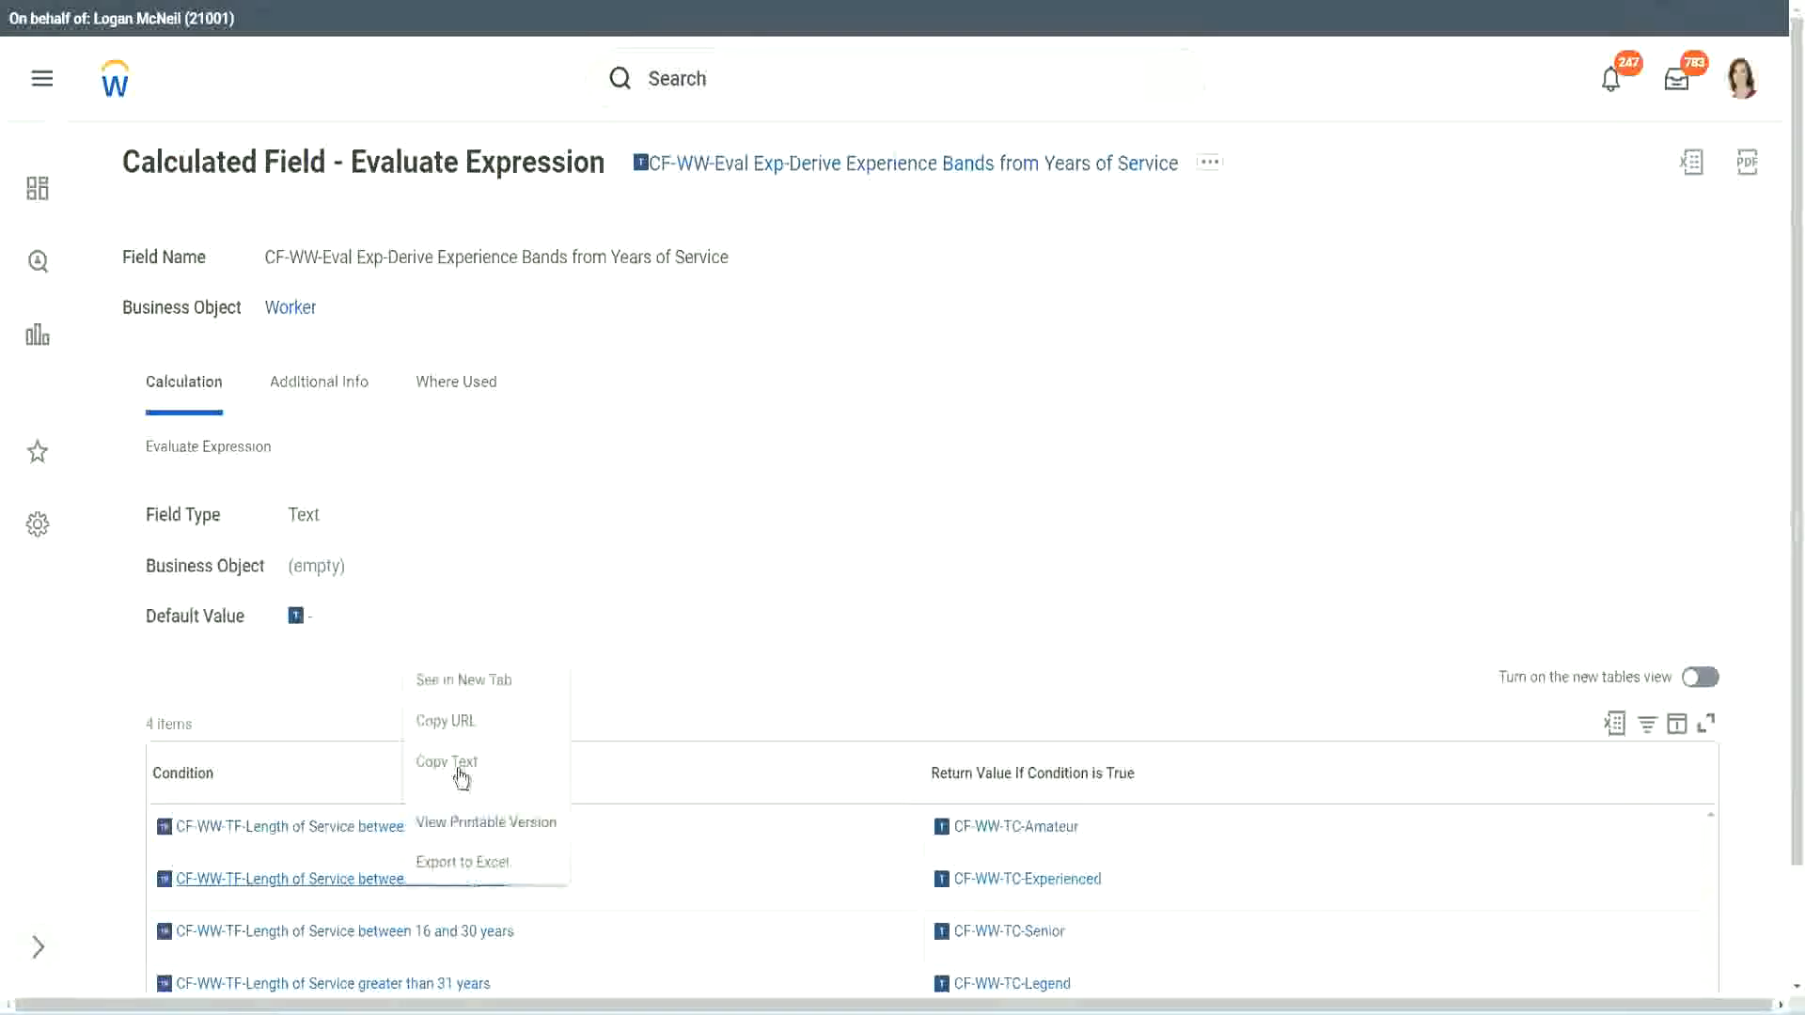
left_click(423, 759)
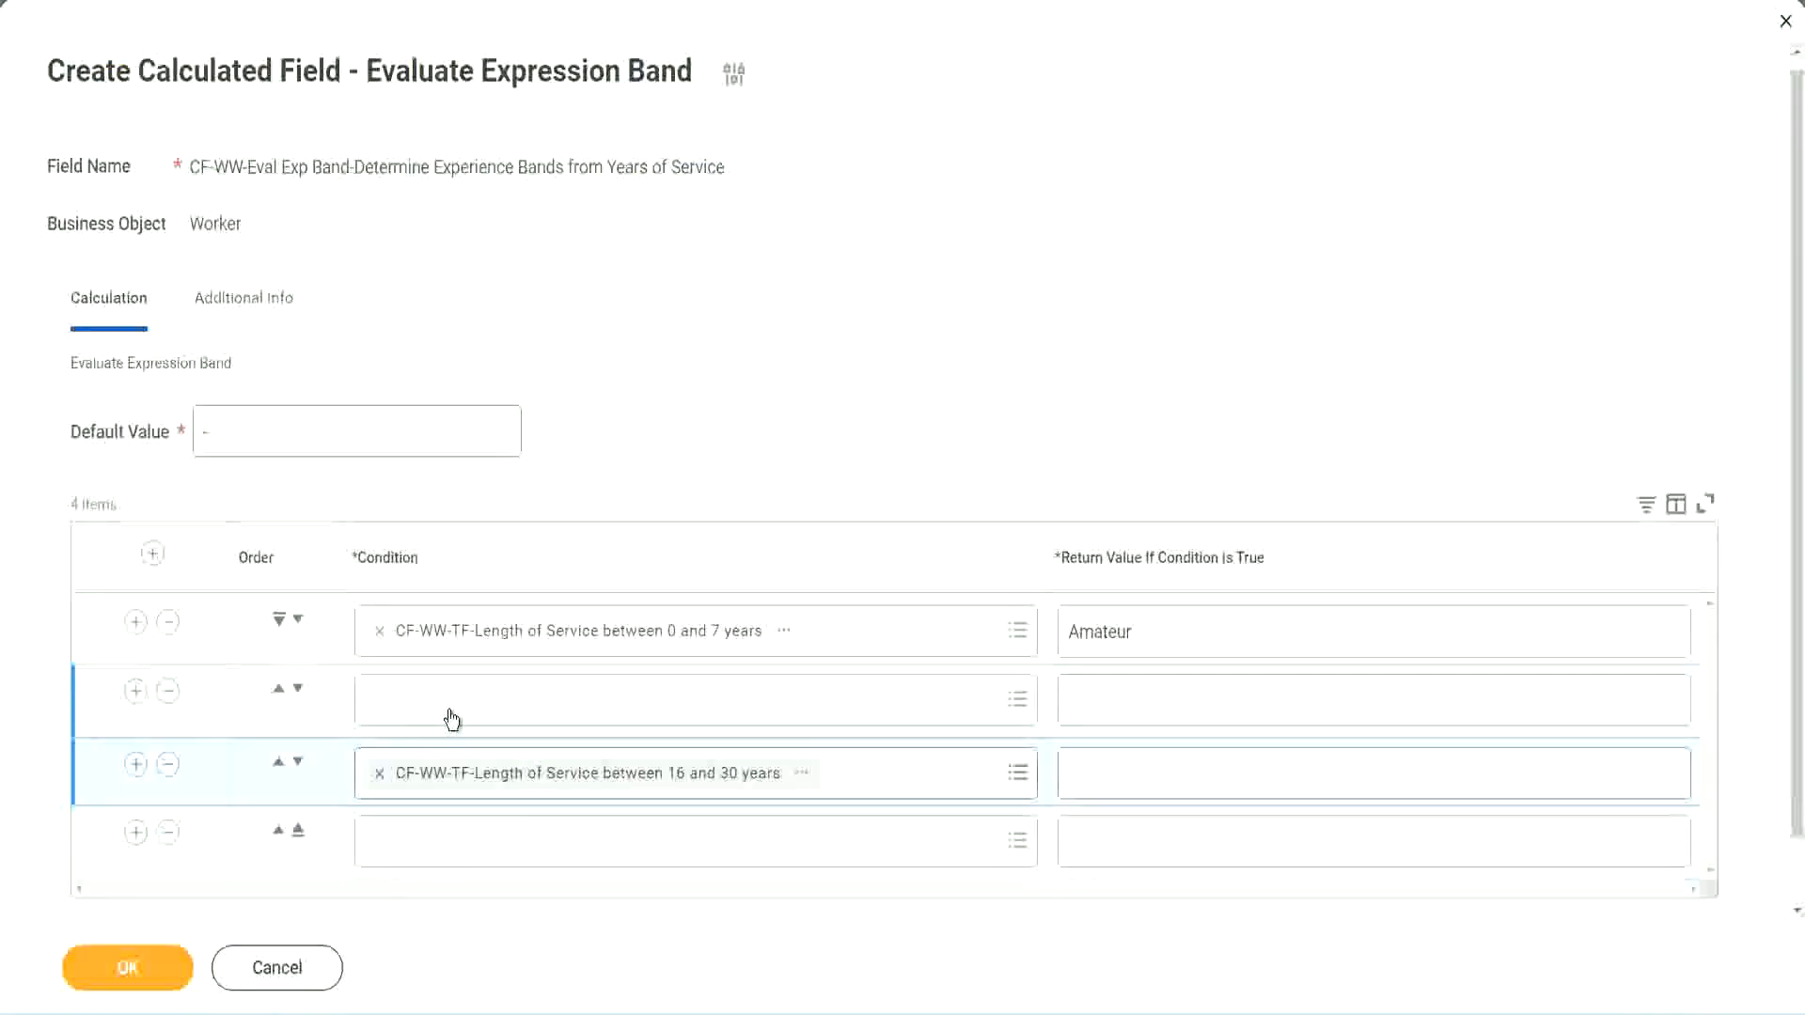
left_click(451, 719)
type("CF-WW-TF-Length of Service between 8 and 15 years")
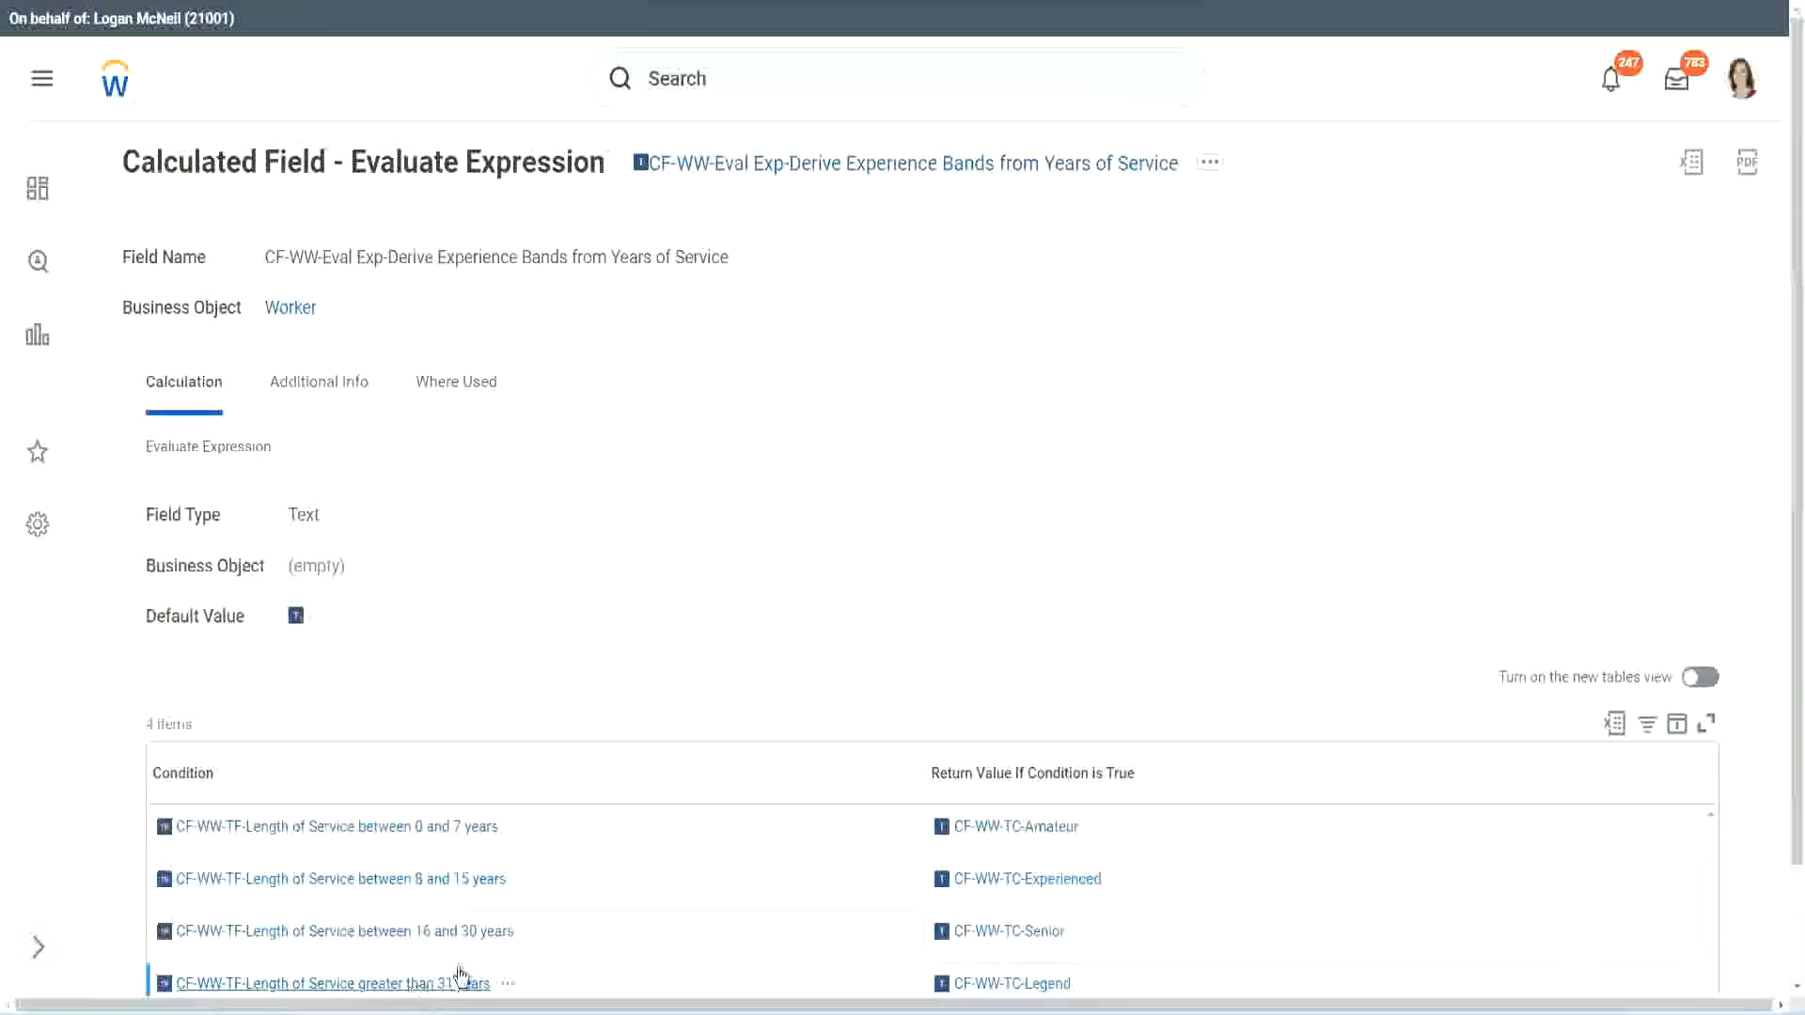
Copy CF-WW-TF-Length of Service greater than 31 years from the Evaluate Expression field into the fourth row's condition
right_click(460, 977)
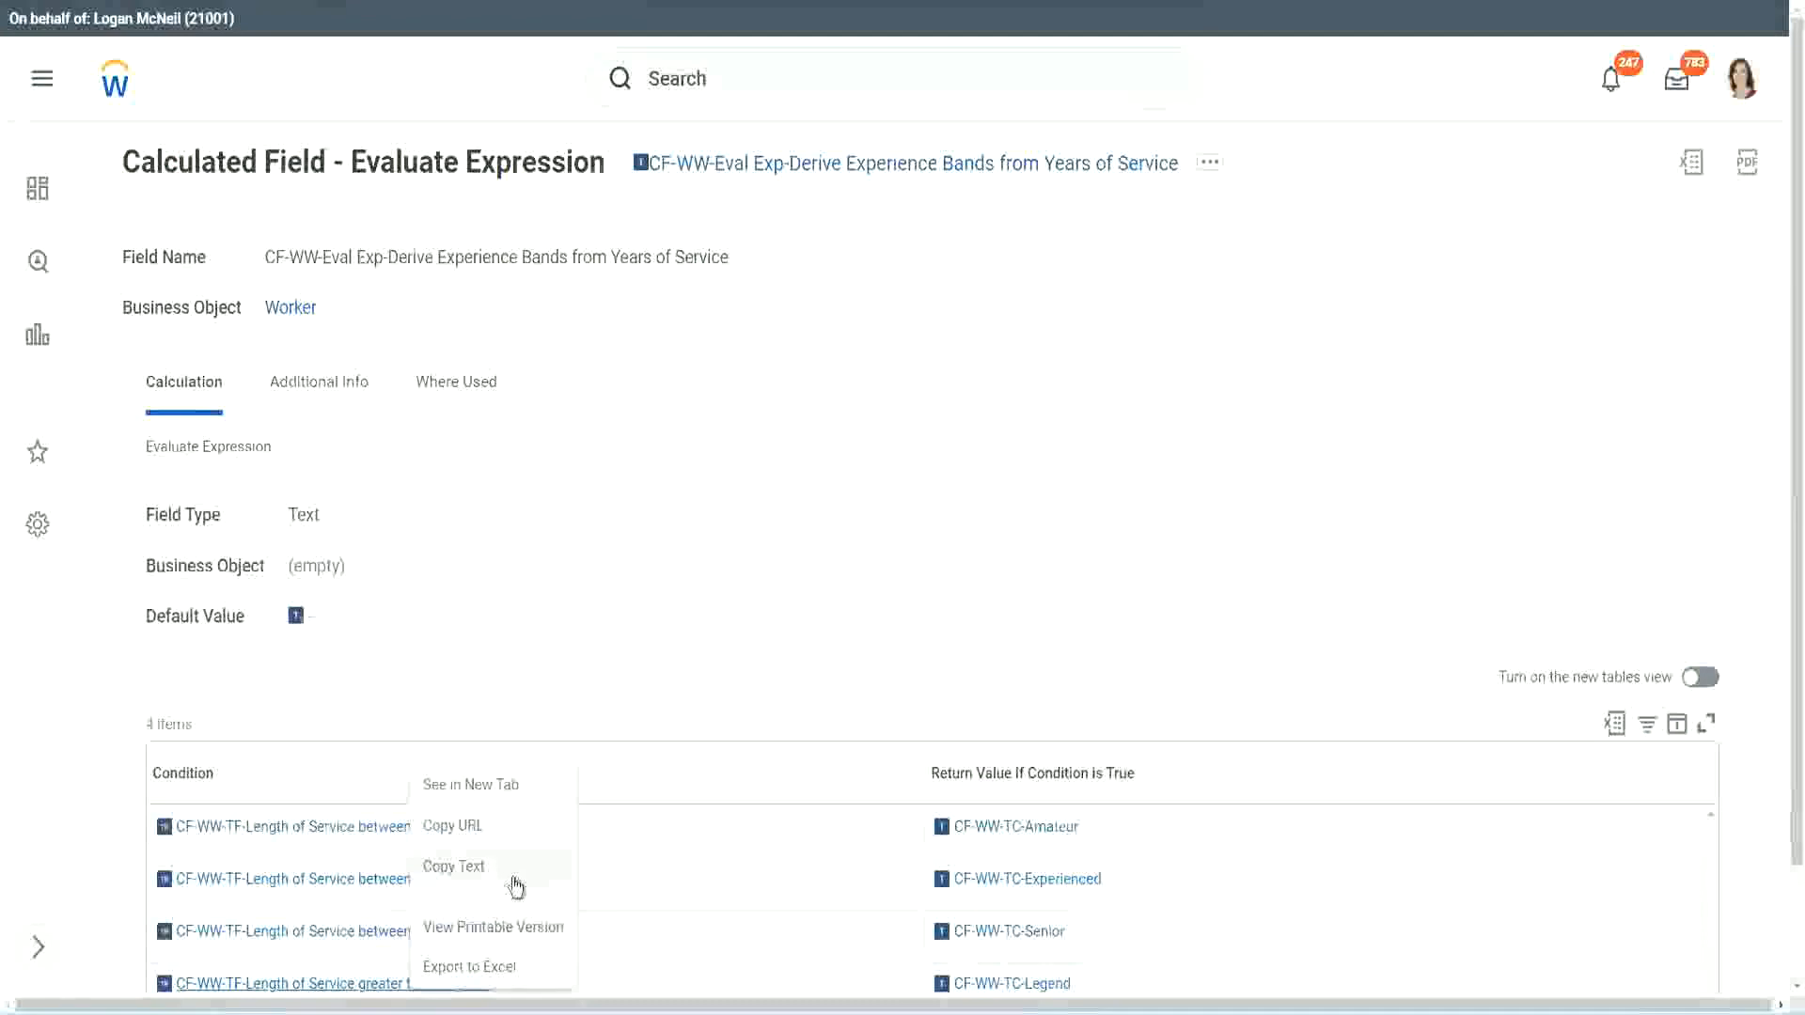
left_click(515, 883)
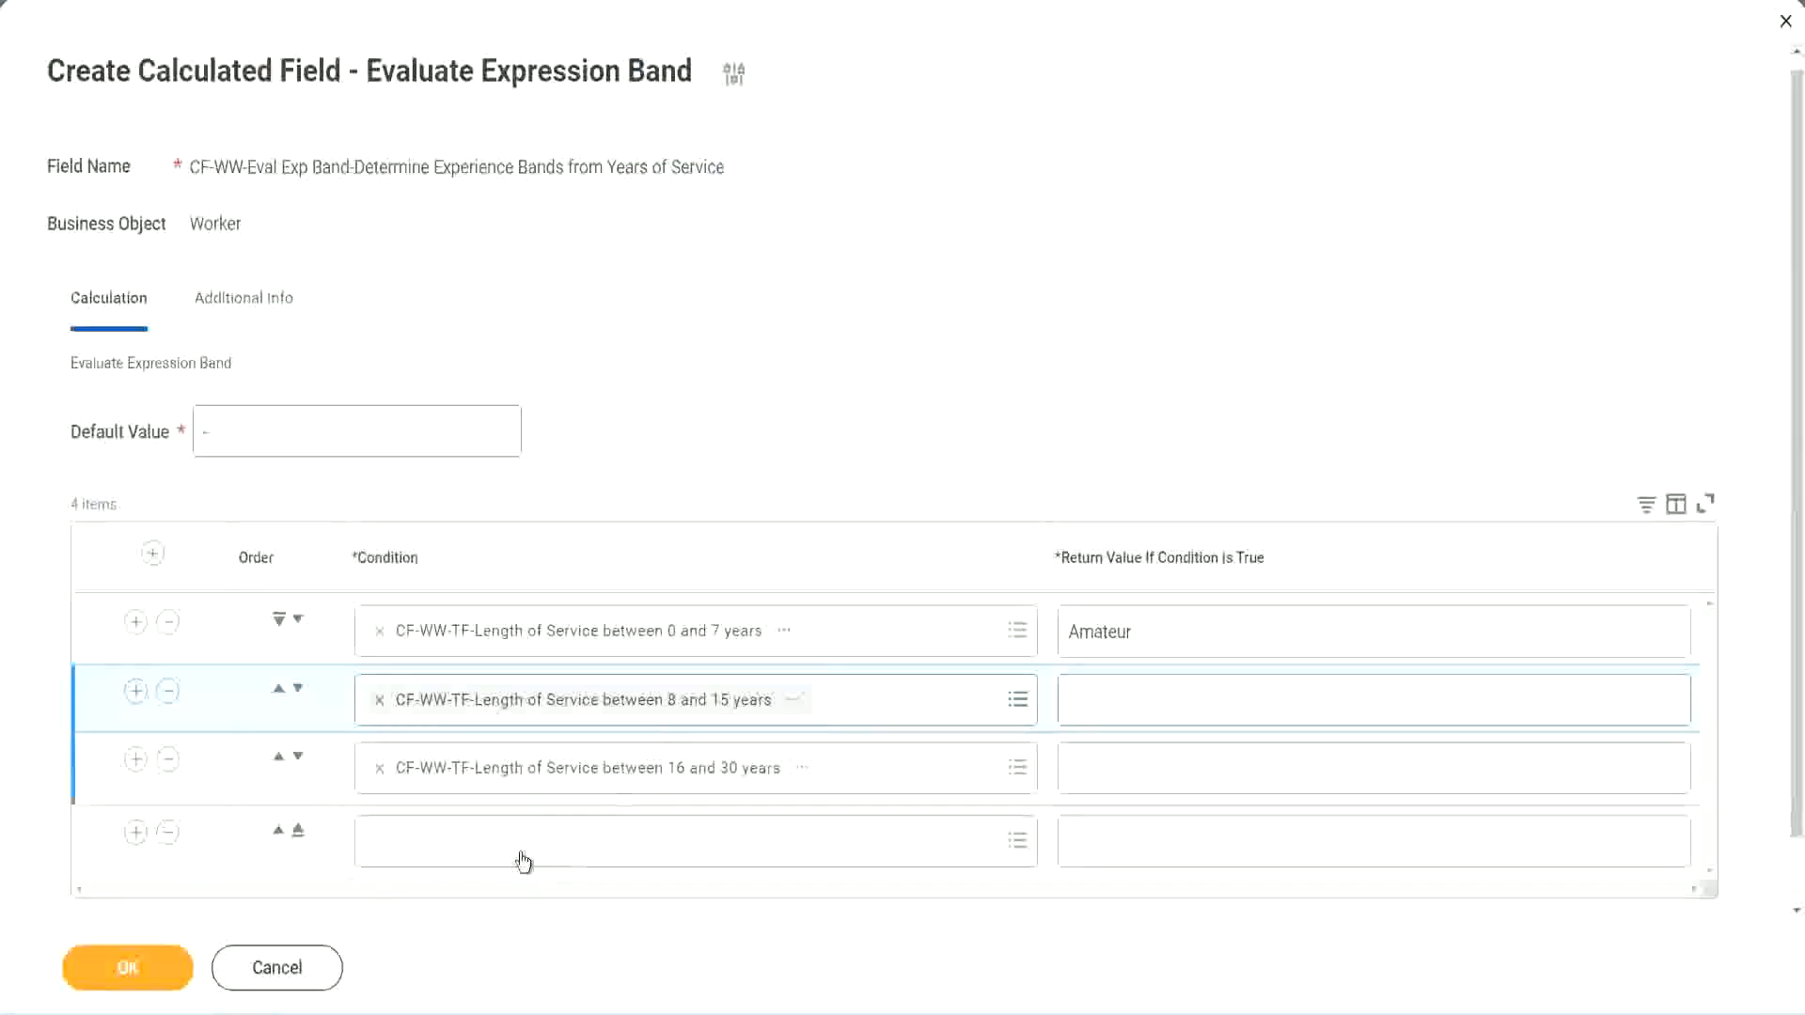
left_click(520, 850)
key("ctrl+v")
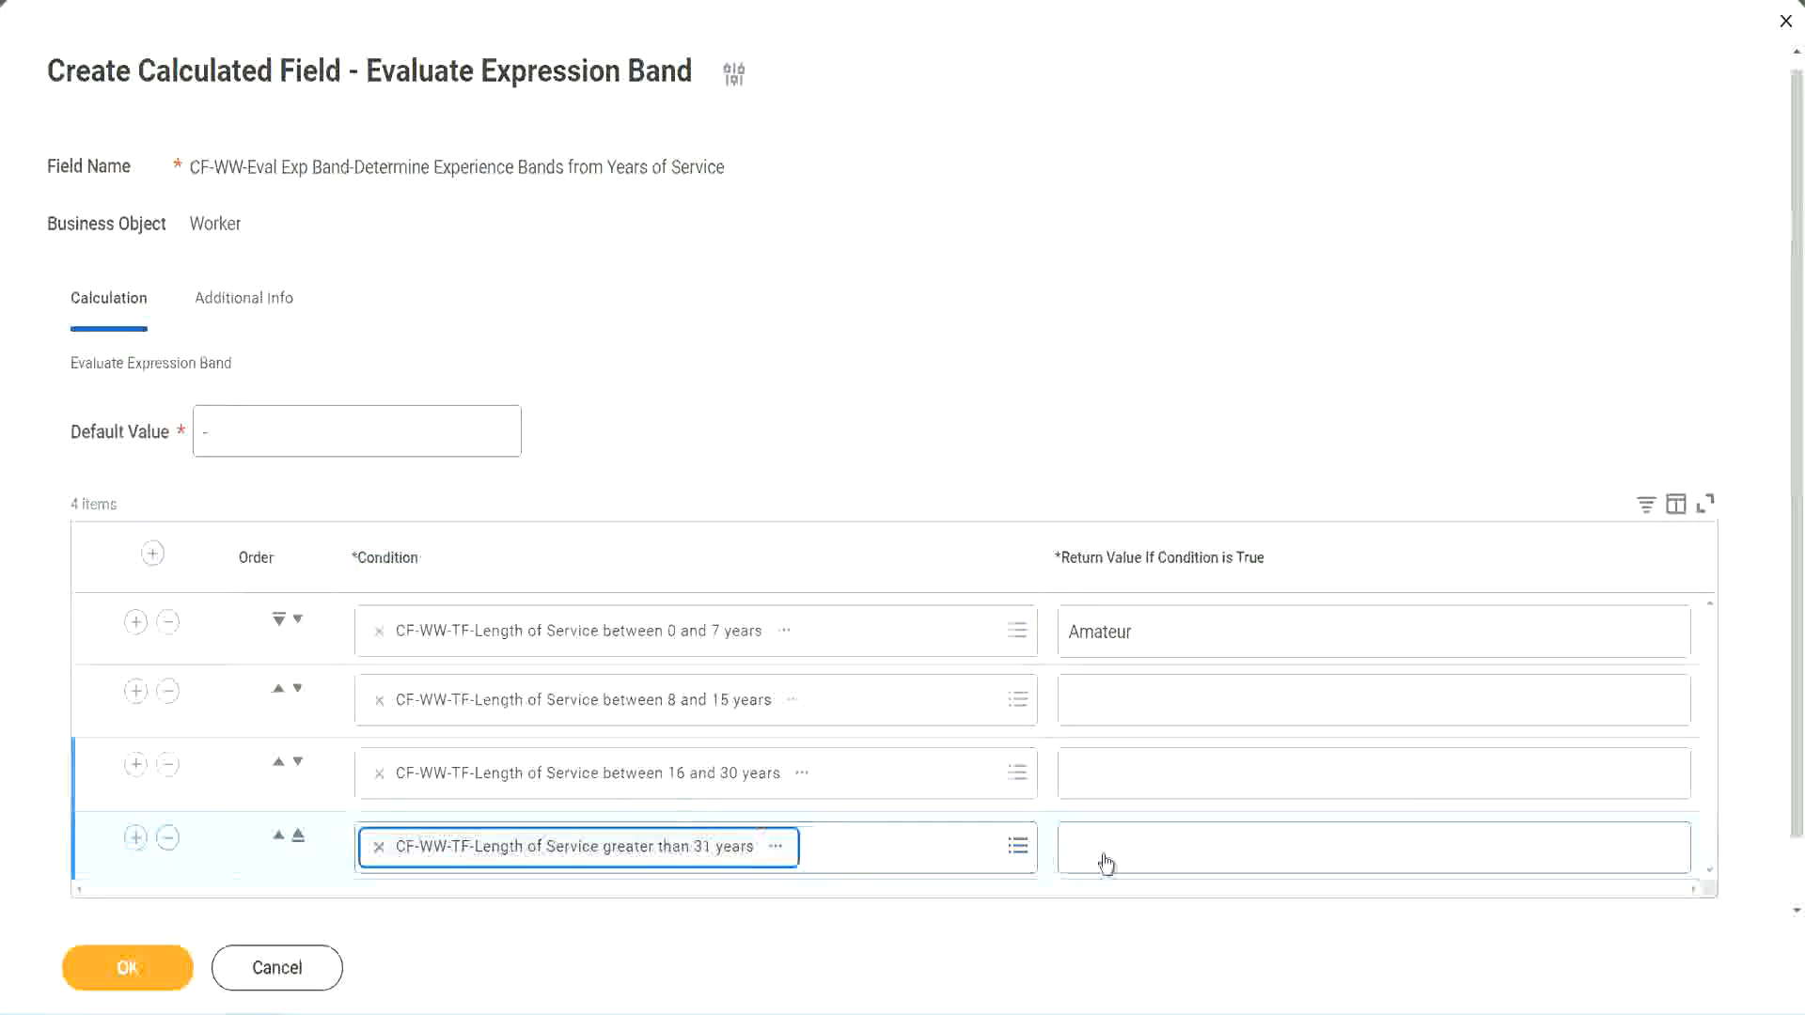
Enter the return values "Legend" for greater than 31 years, "Senior" for 16 to 30 years and "Experienced" for 8 to 15 years
left_click(1182, 846)
type("Le")
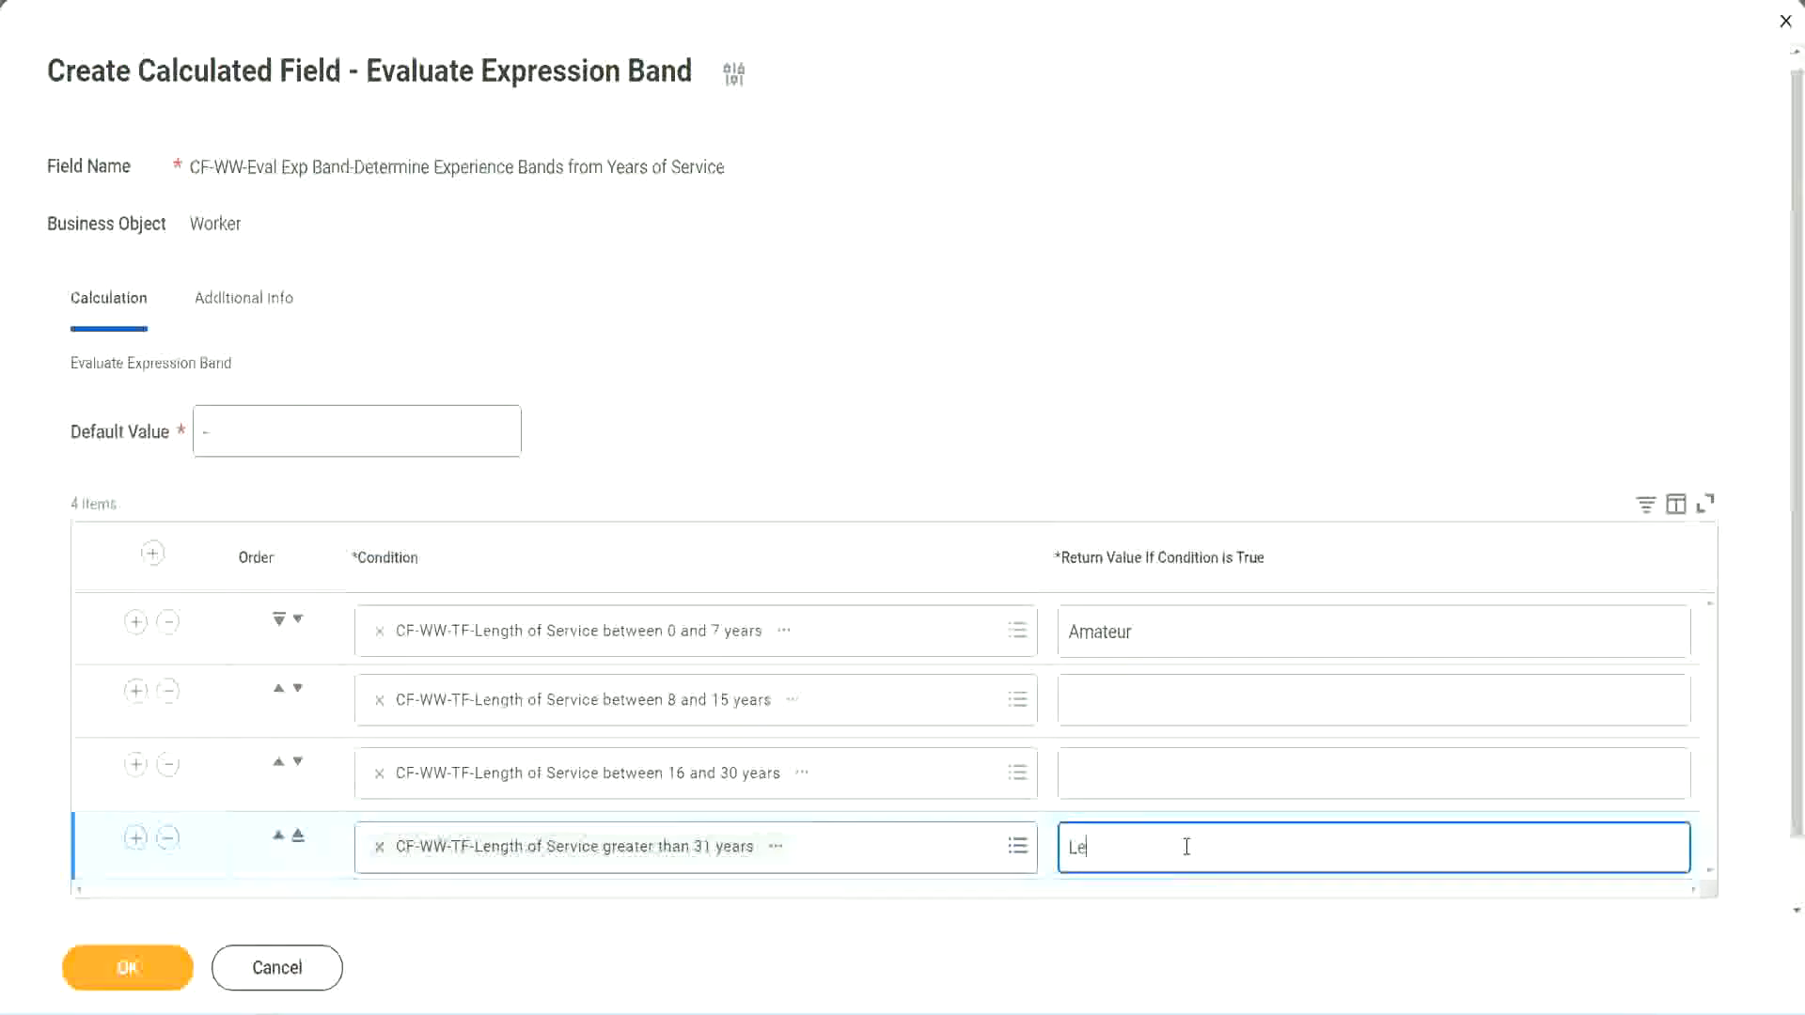
type("gend")
left_click(1109, 772)
type("S")
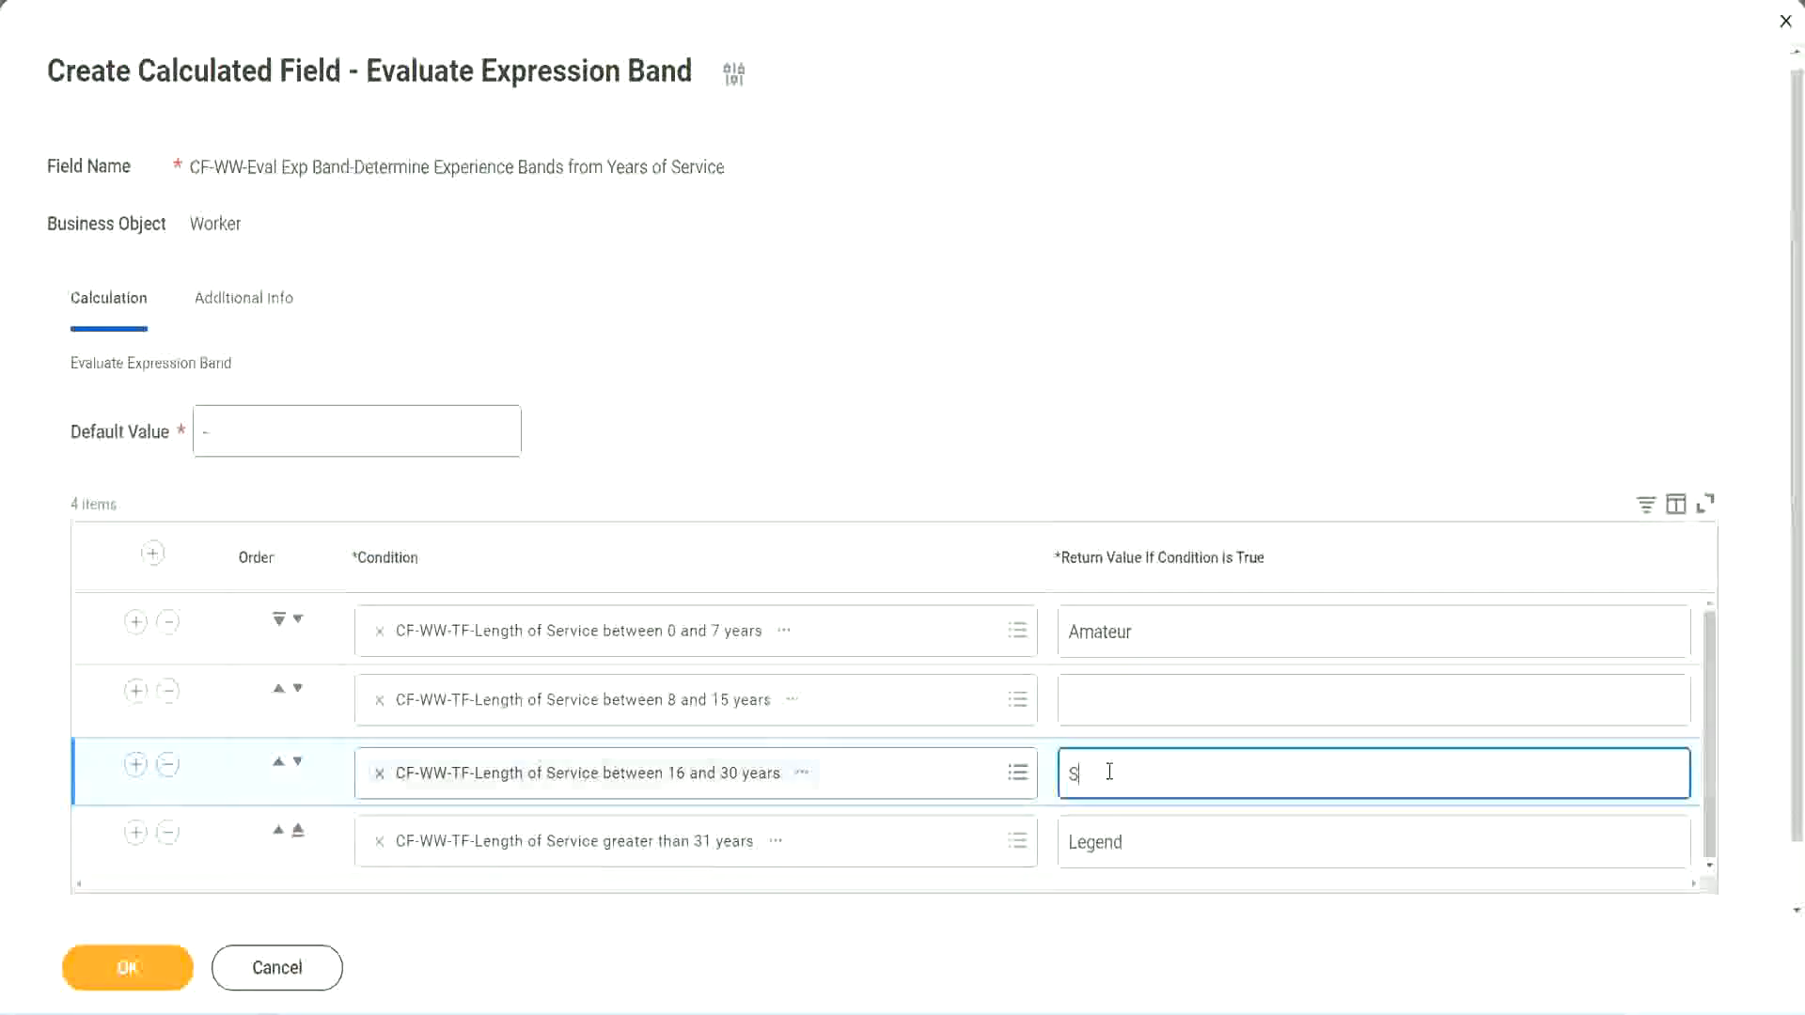
type("enior")
left_click(1137, 702)
type("Ex")
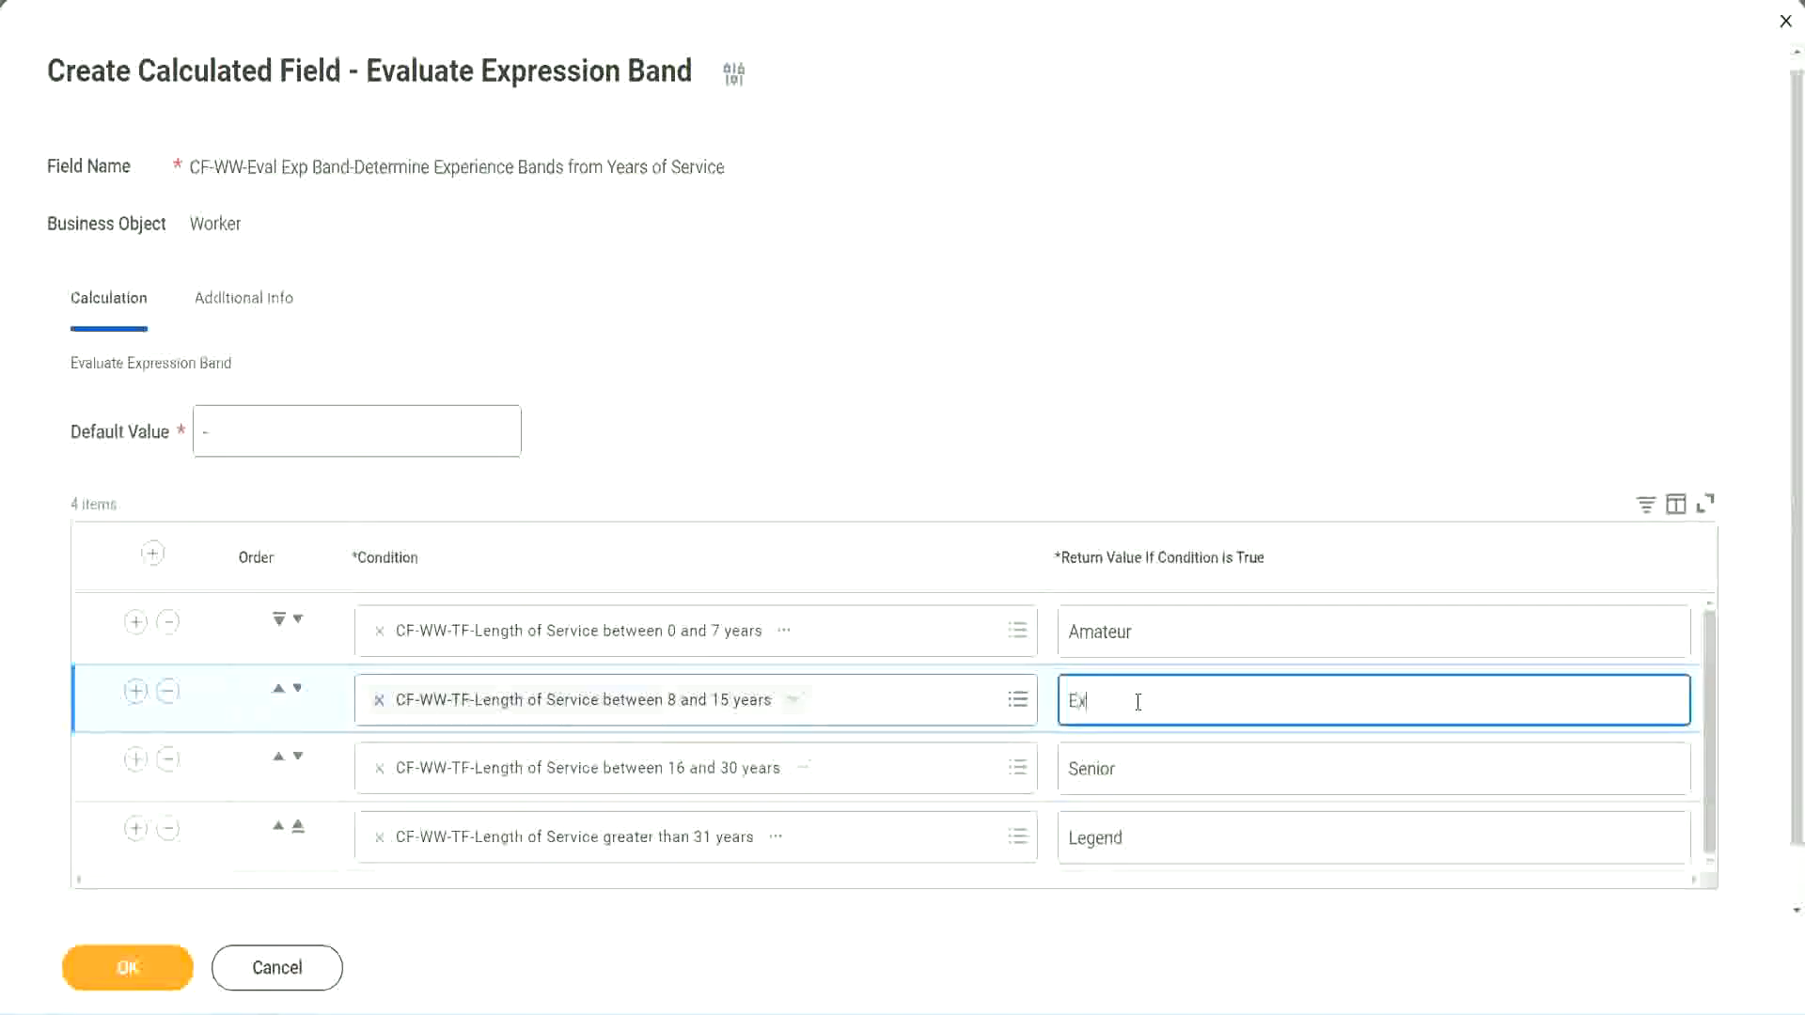
type("perienced")
Save the Evaluate Expression Band calculated field and review the return values in its condition table
left_click(126, 967)
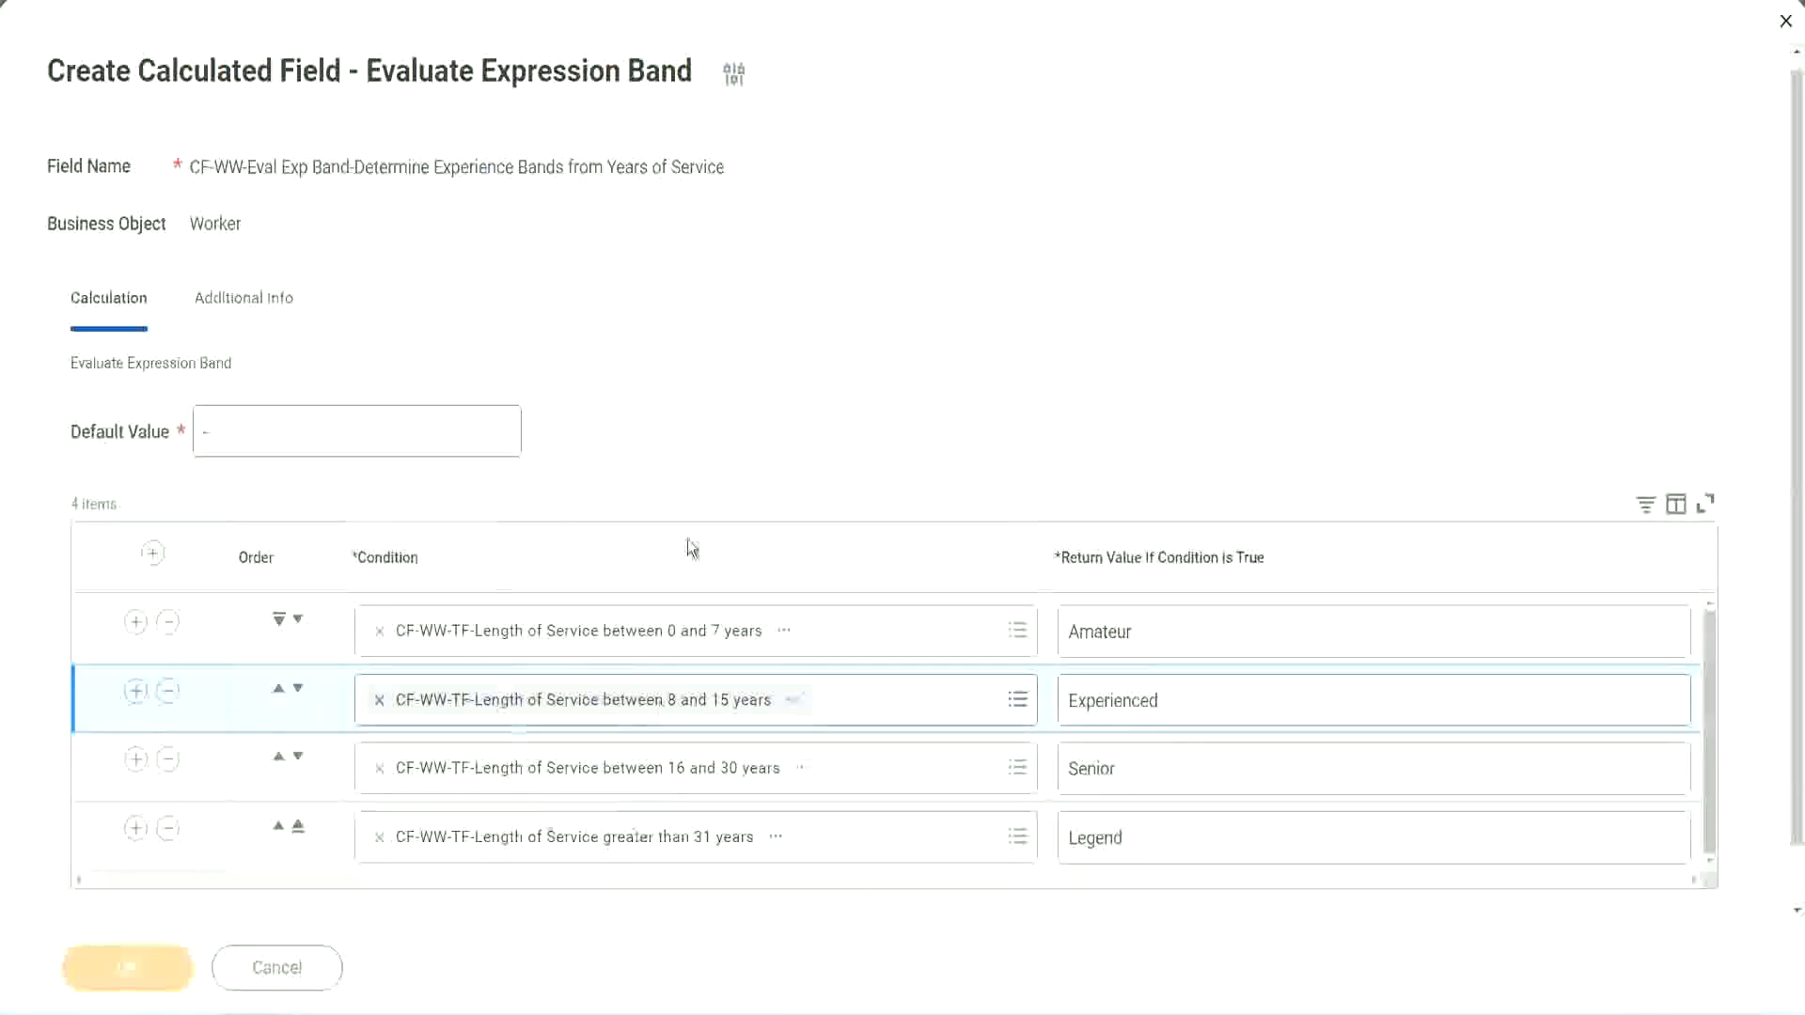
scroll(617, 574, "down", 3)
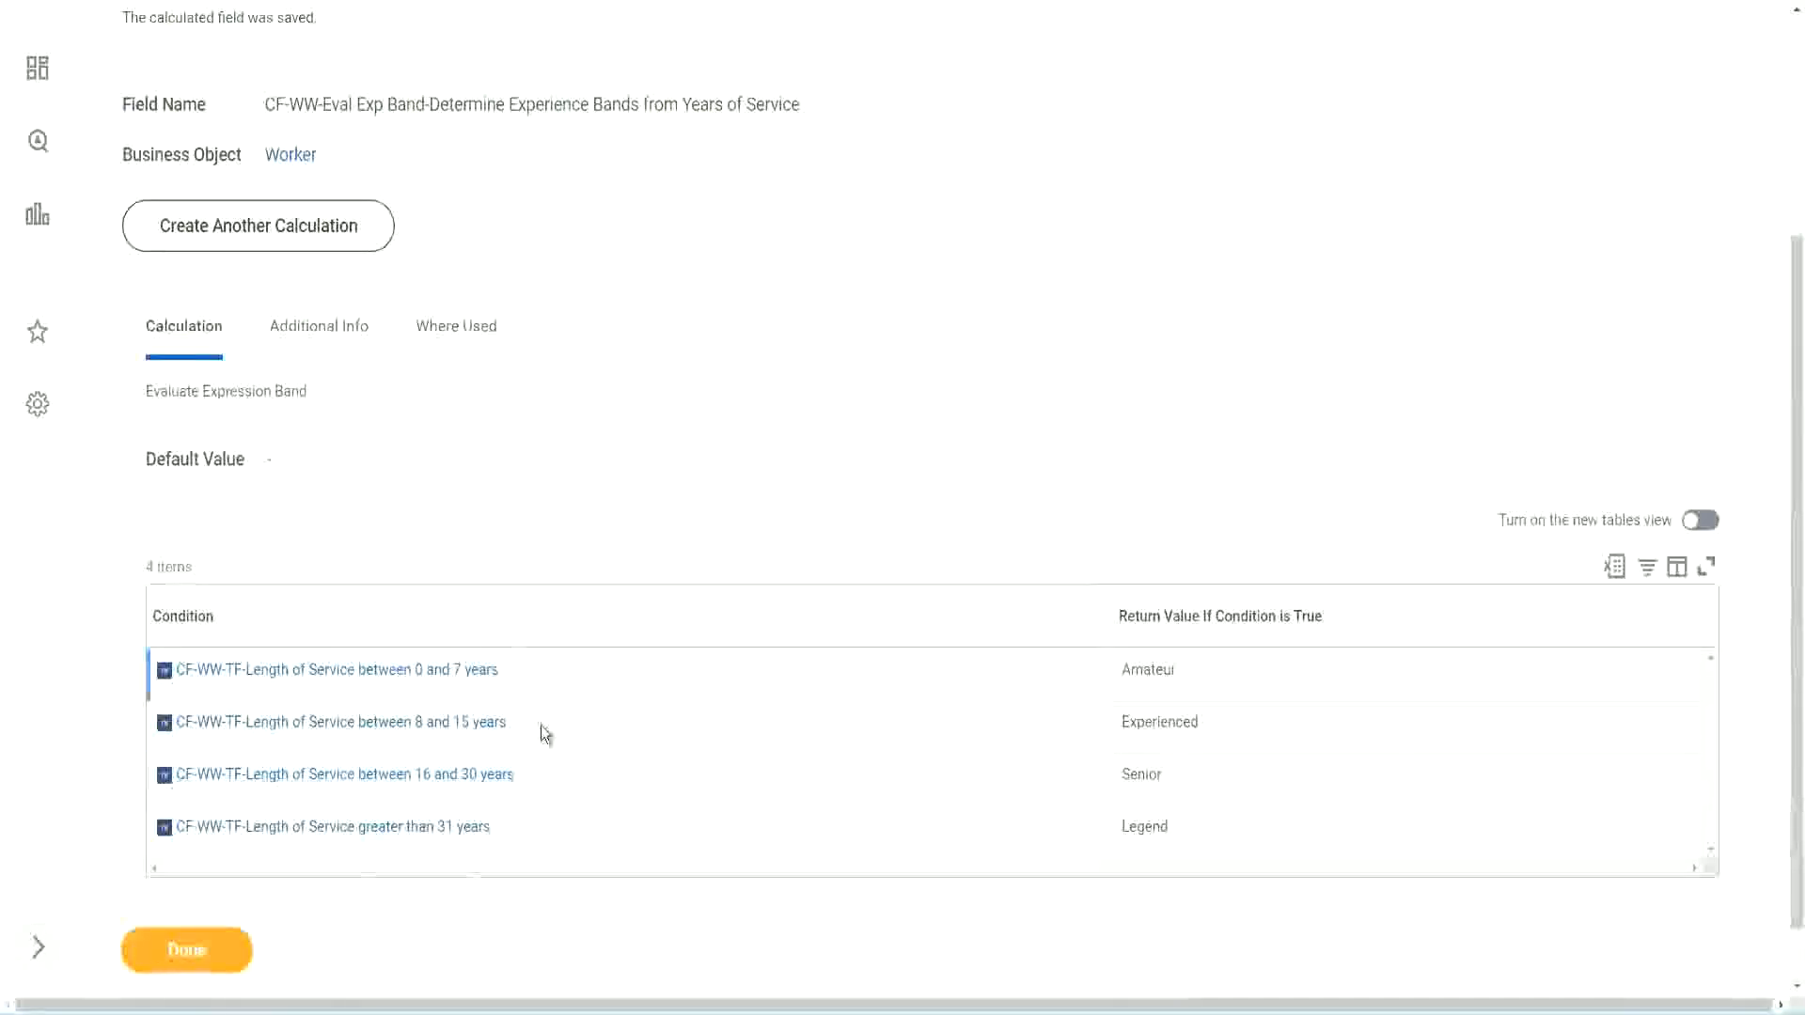
double_click(1152, 669)
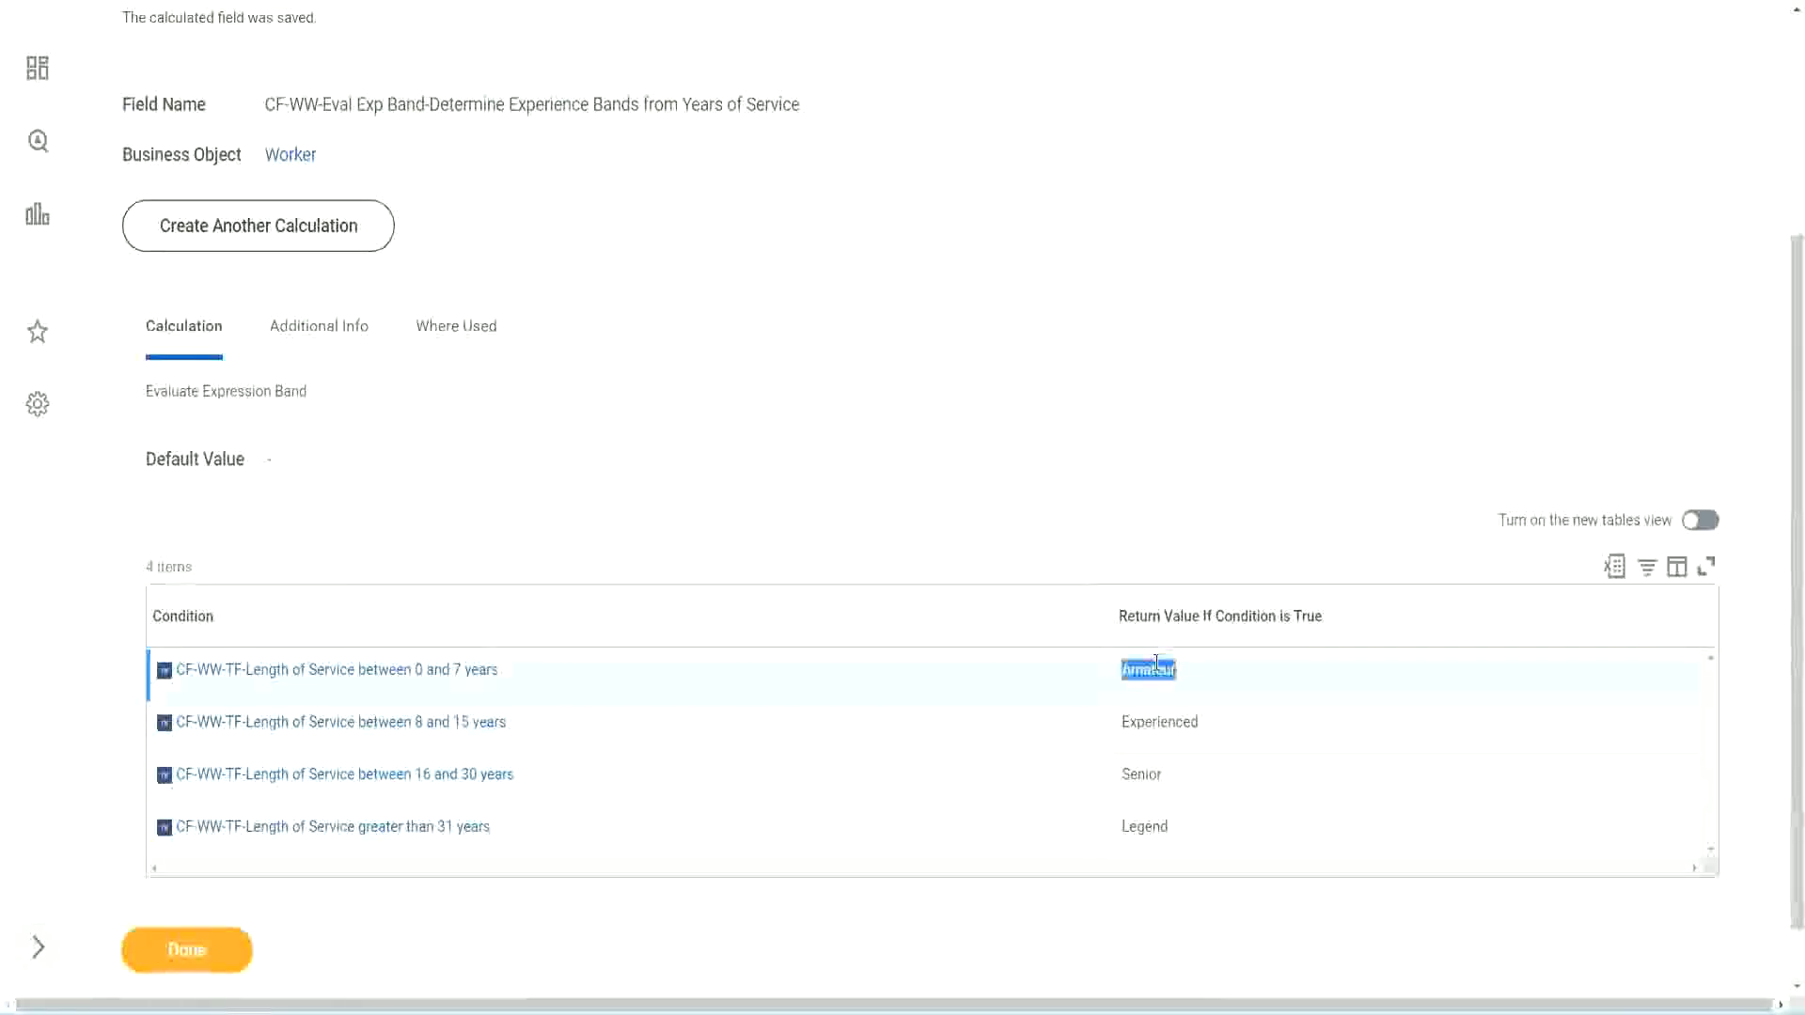
Review the return value assigned to each length-of-service condition in the saved calculated field
double_click(1159, 722)
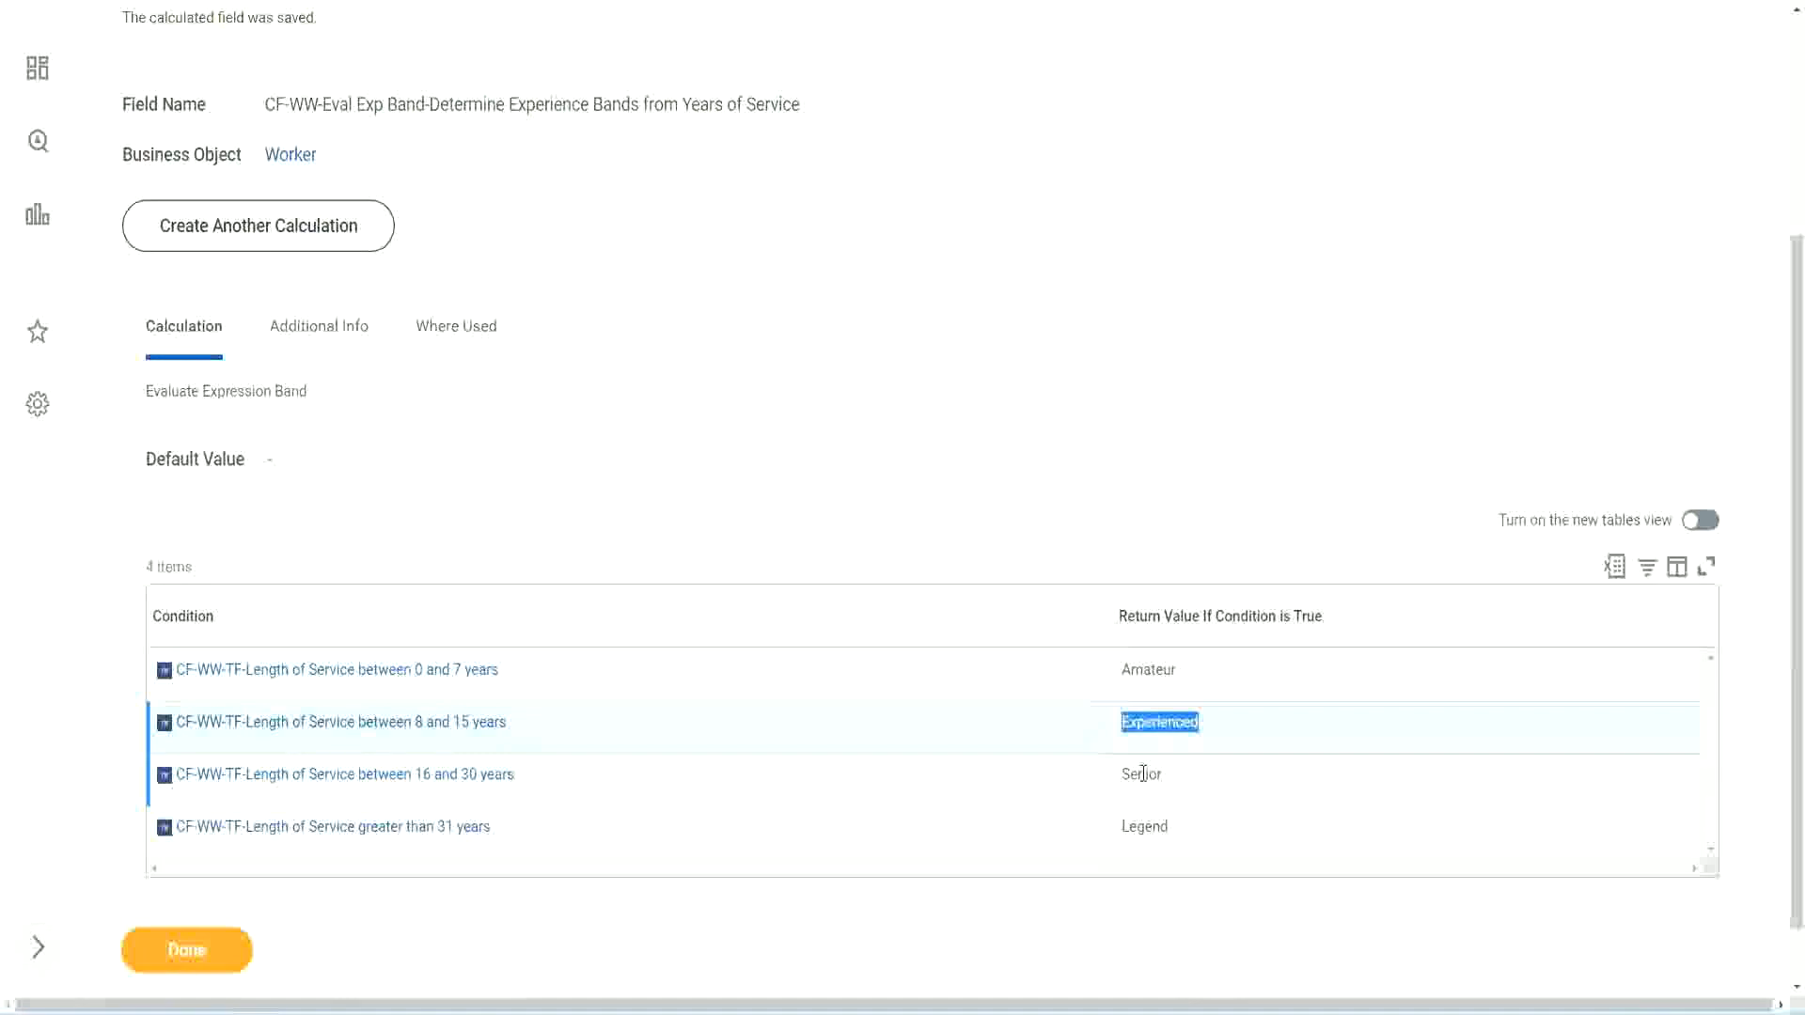
double_click(1143, 773)
left_click(1148, 823)
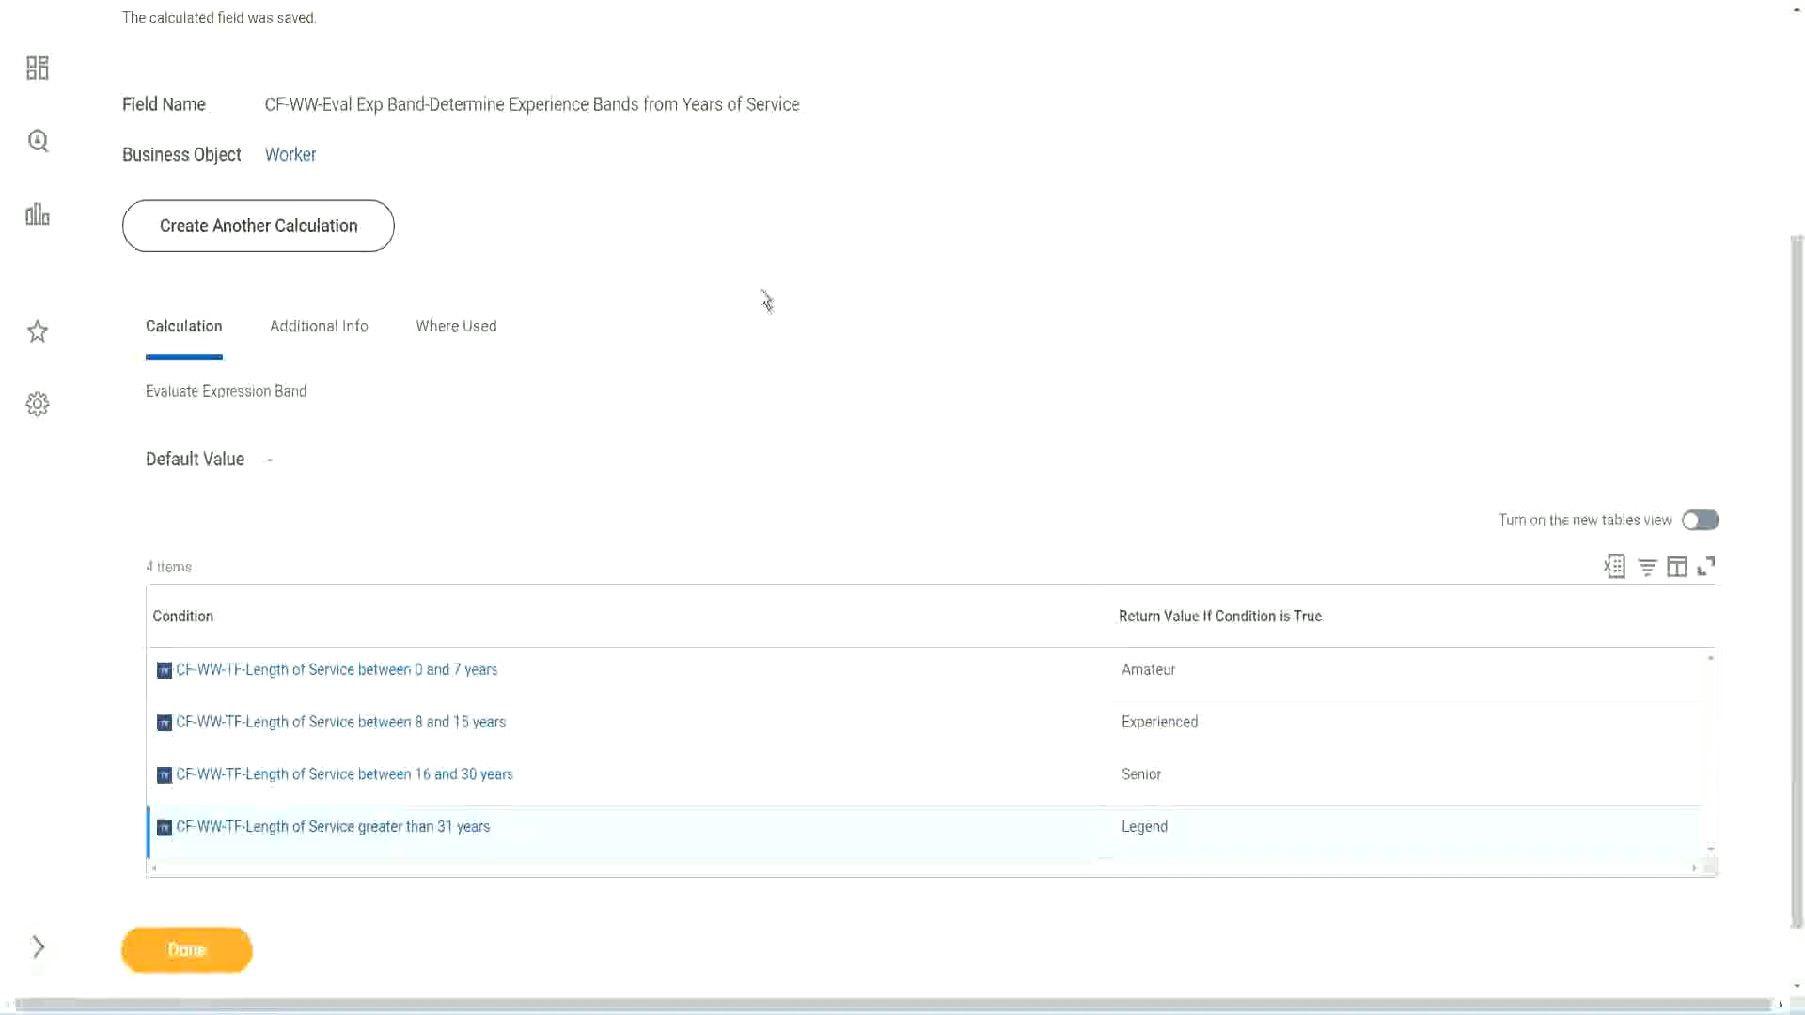
Copy the name of the saved Evaluate Expression Band calculated field from its save confirmation
scroll(761, 291, "up", 3)
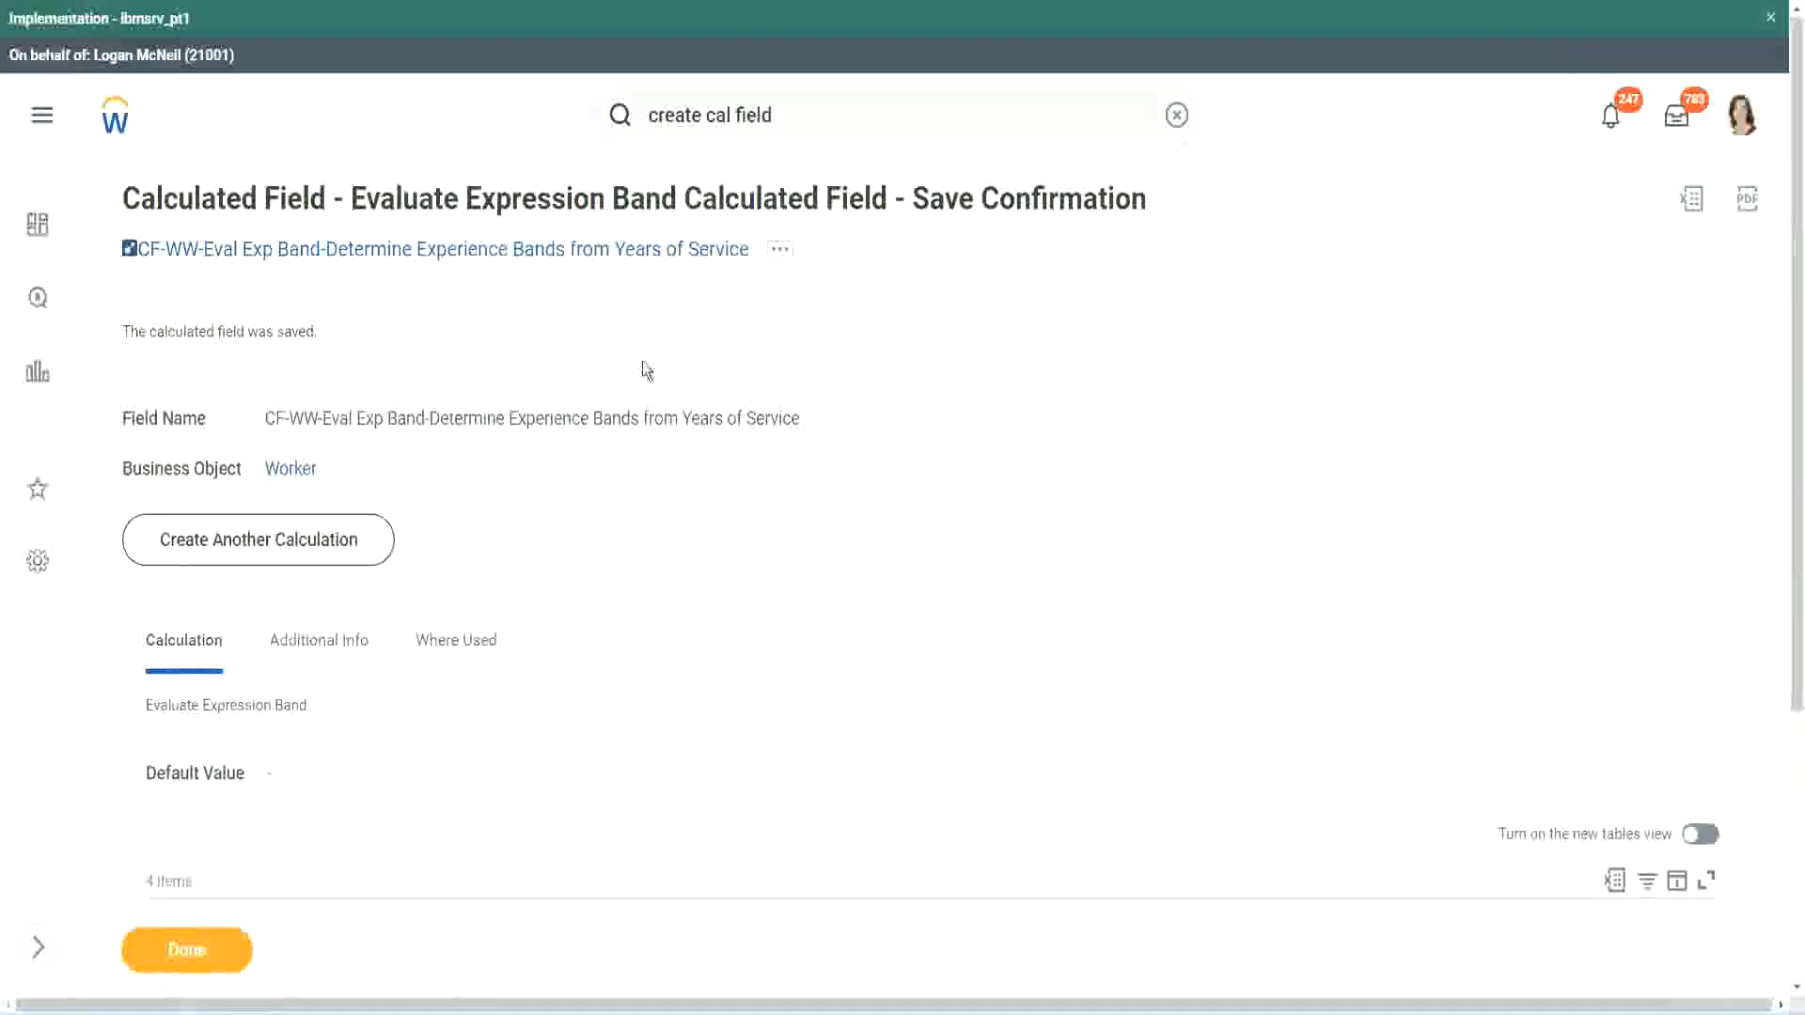
right_click(592, 250)
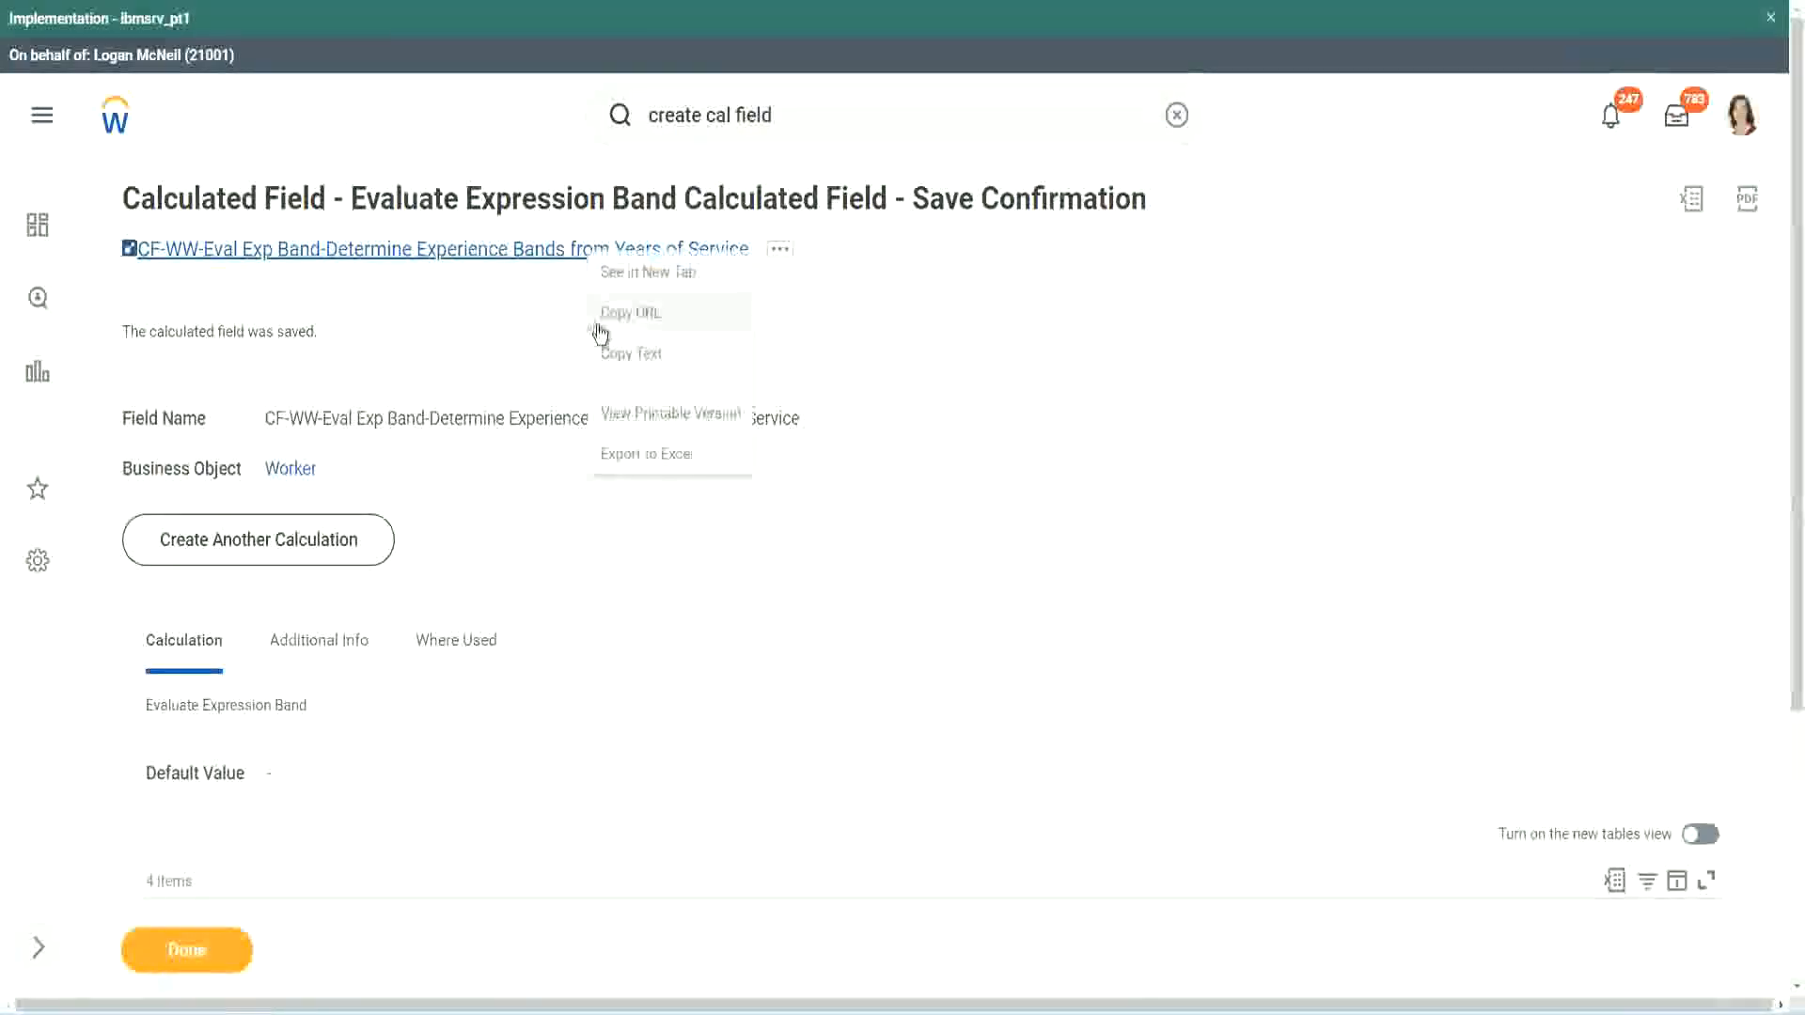
left_click(626, 356)
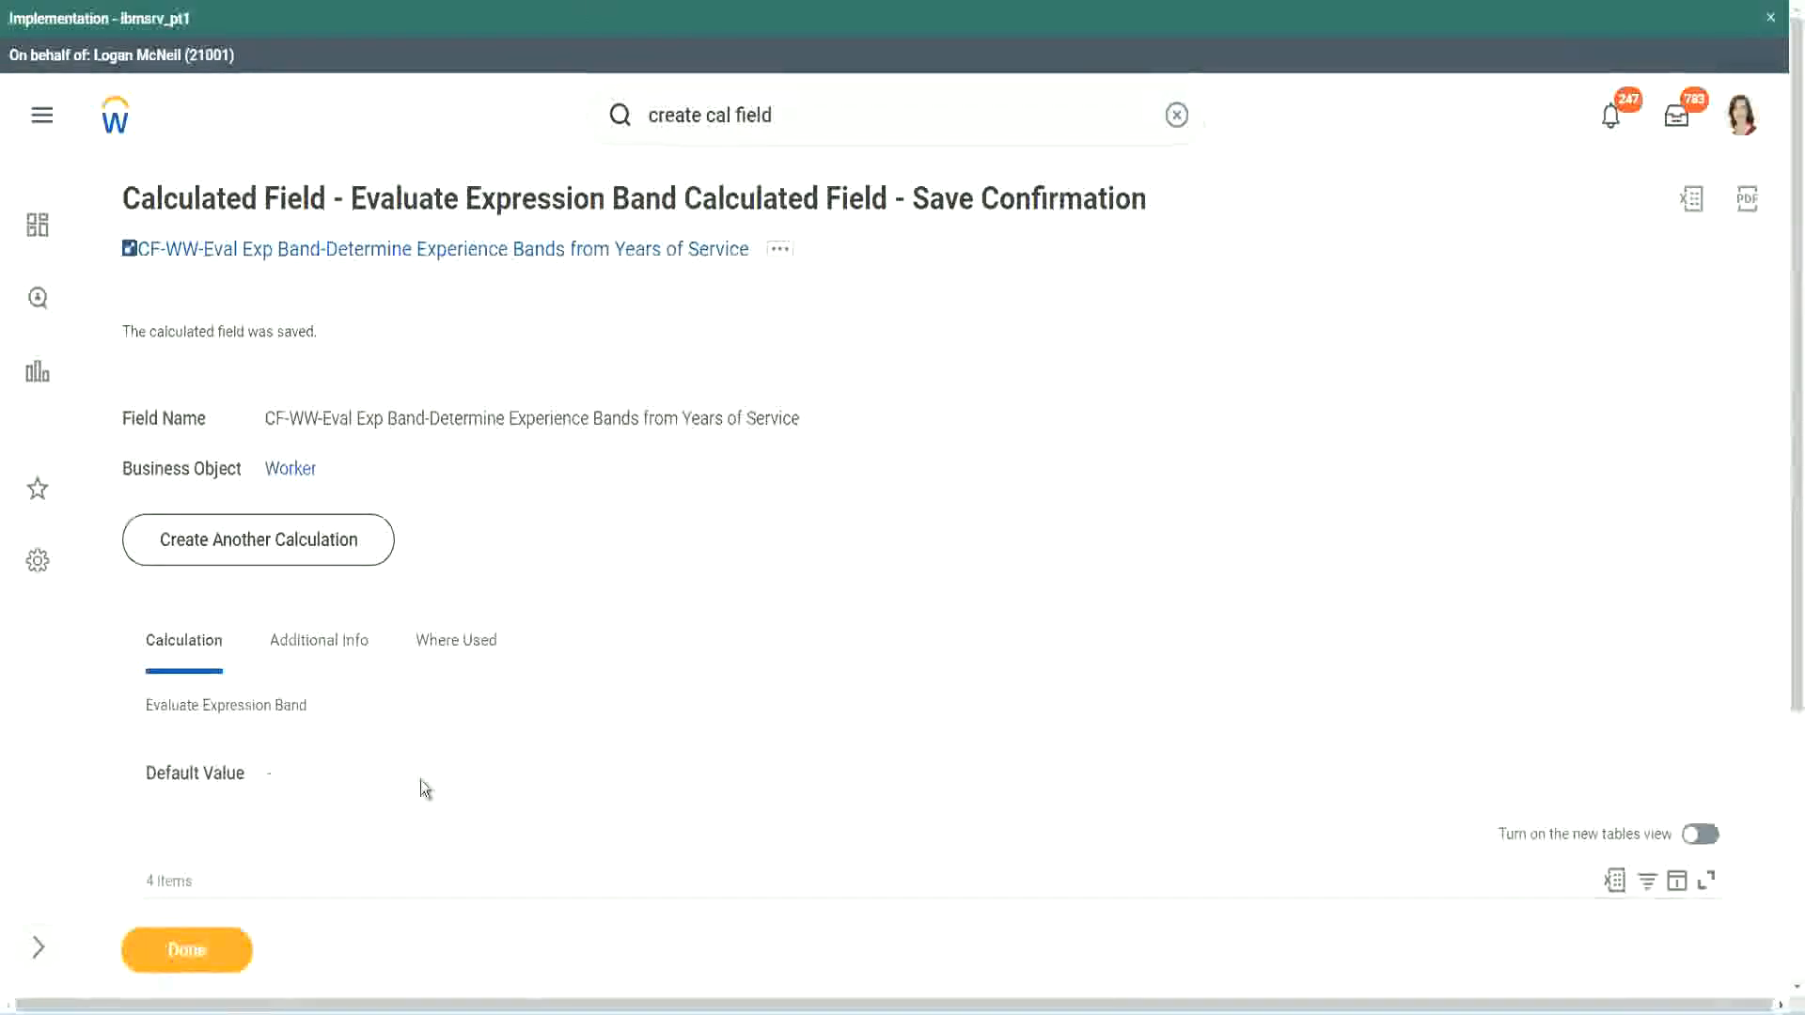
Review the saved field's condition table, checking the functions slide and the experience band notes in Notepad++ before returning to Workday
scroll(602, 736, "down", 3)
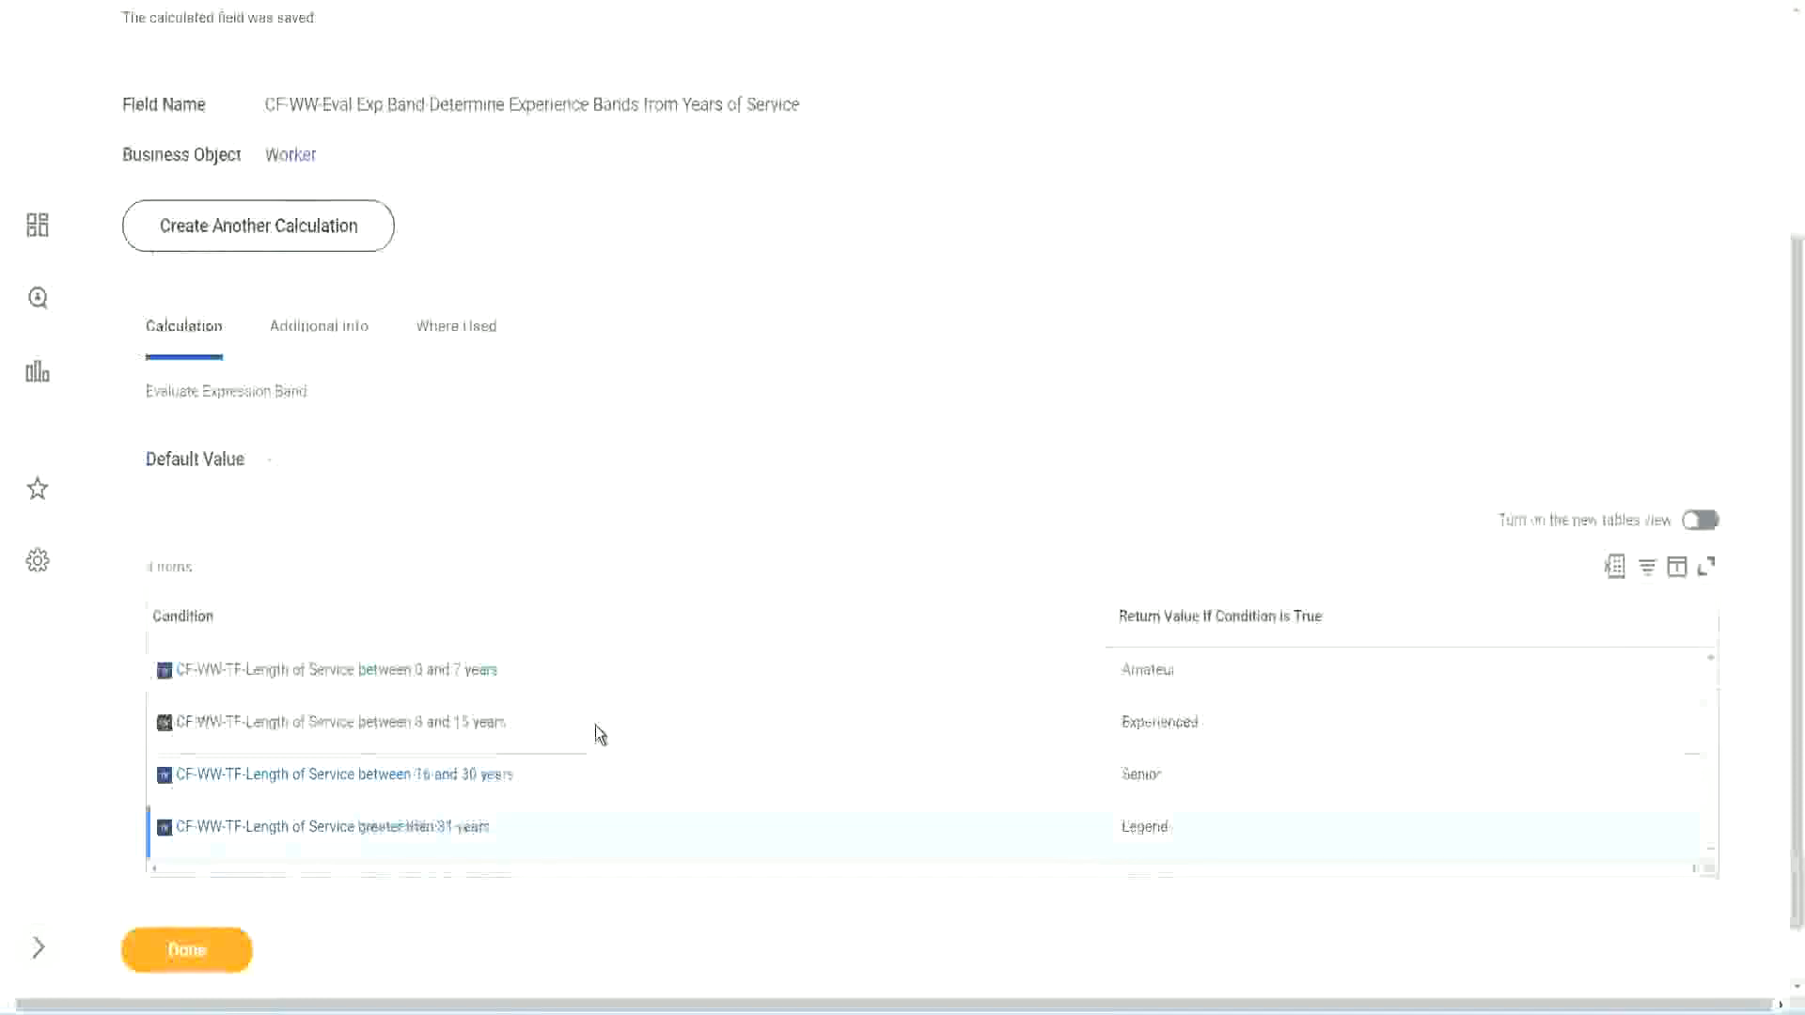
scroll(595, 724, "down", 1)
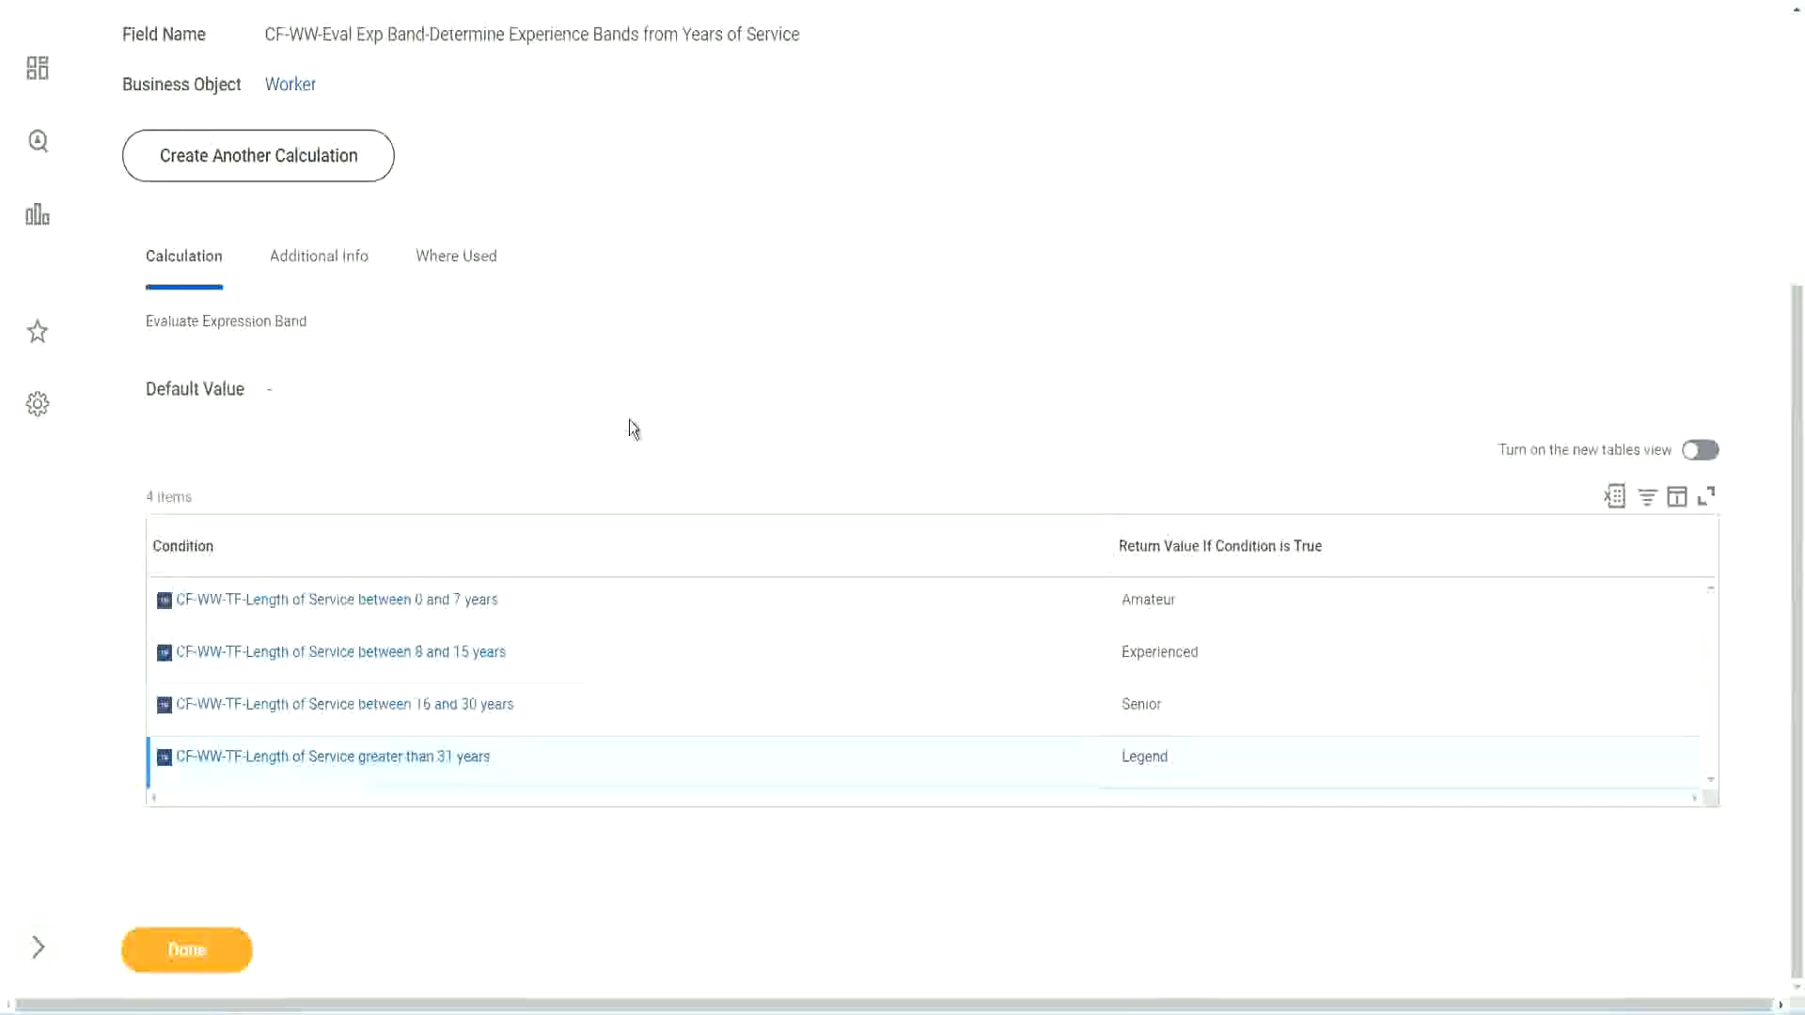
scroll(630, 425, "up", 2)
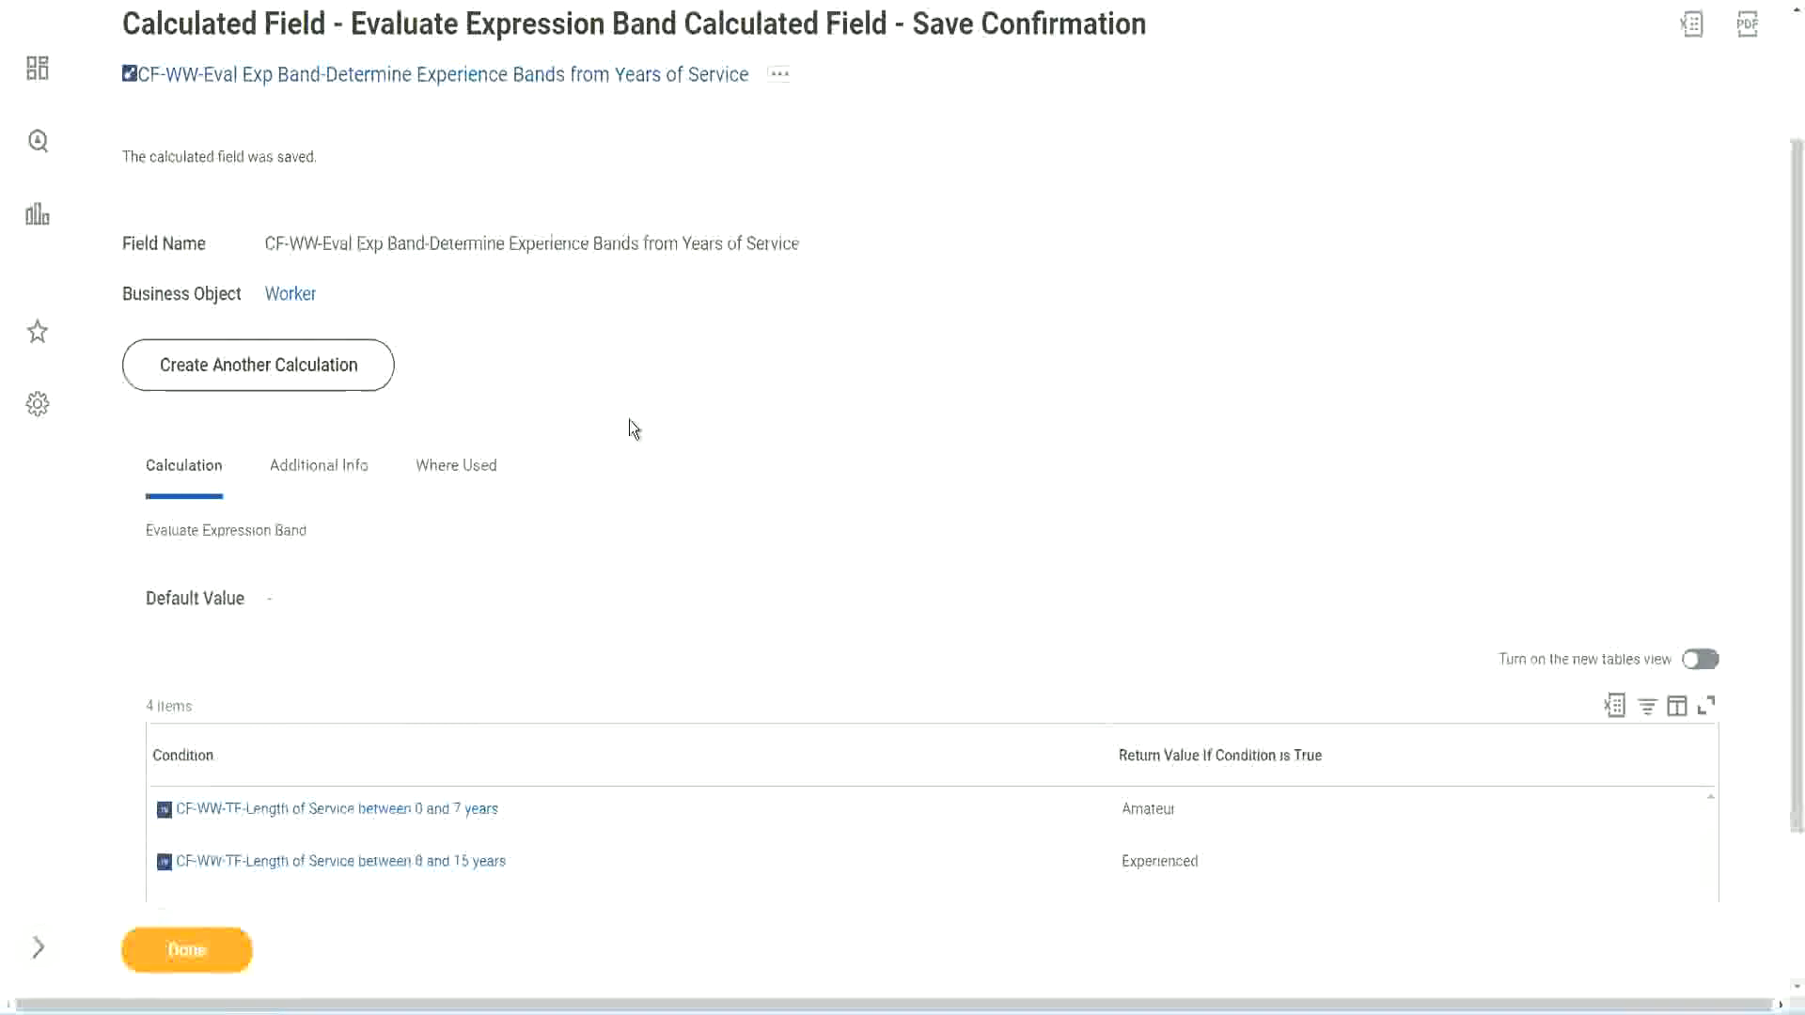
scroll(628, 419, "down", 2)
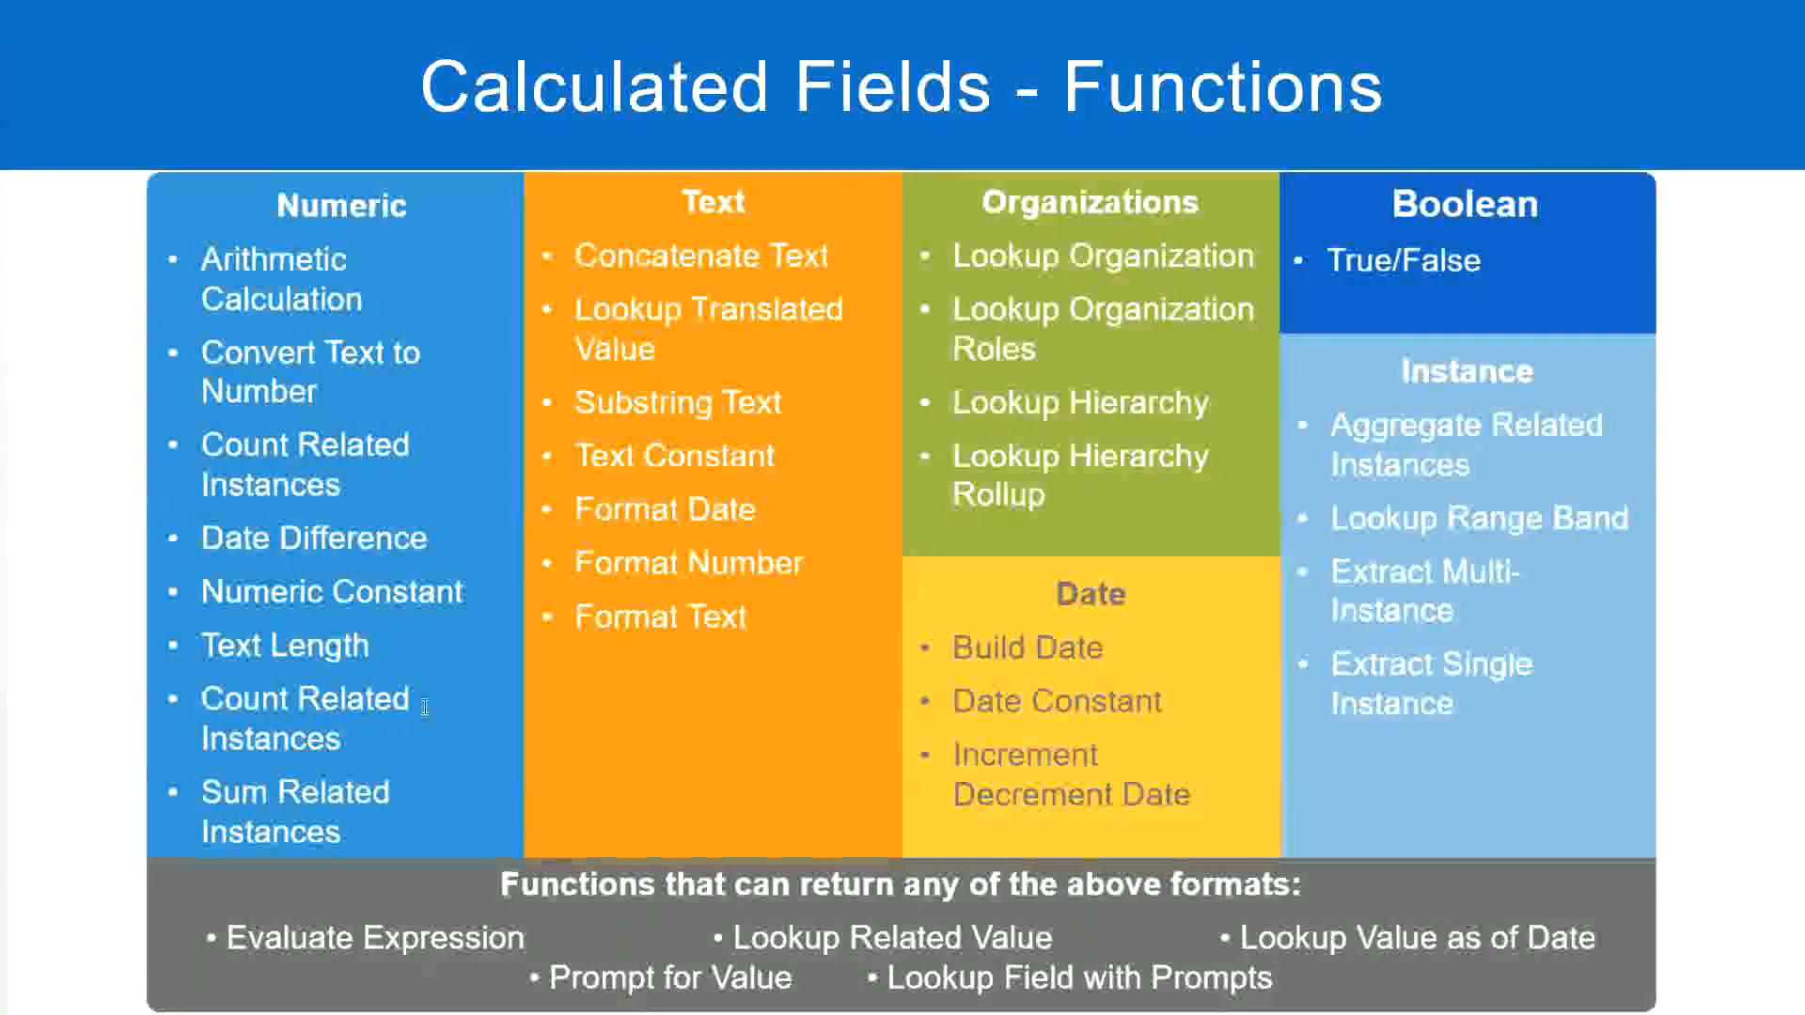
key("alt+Tab")
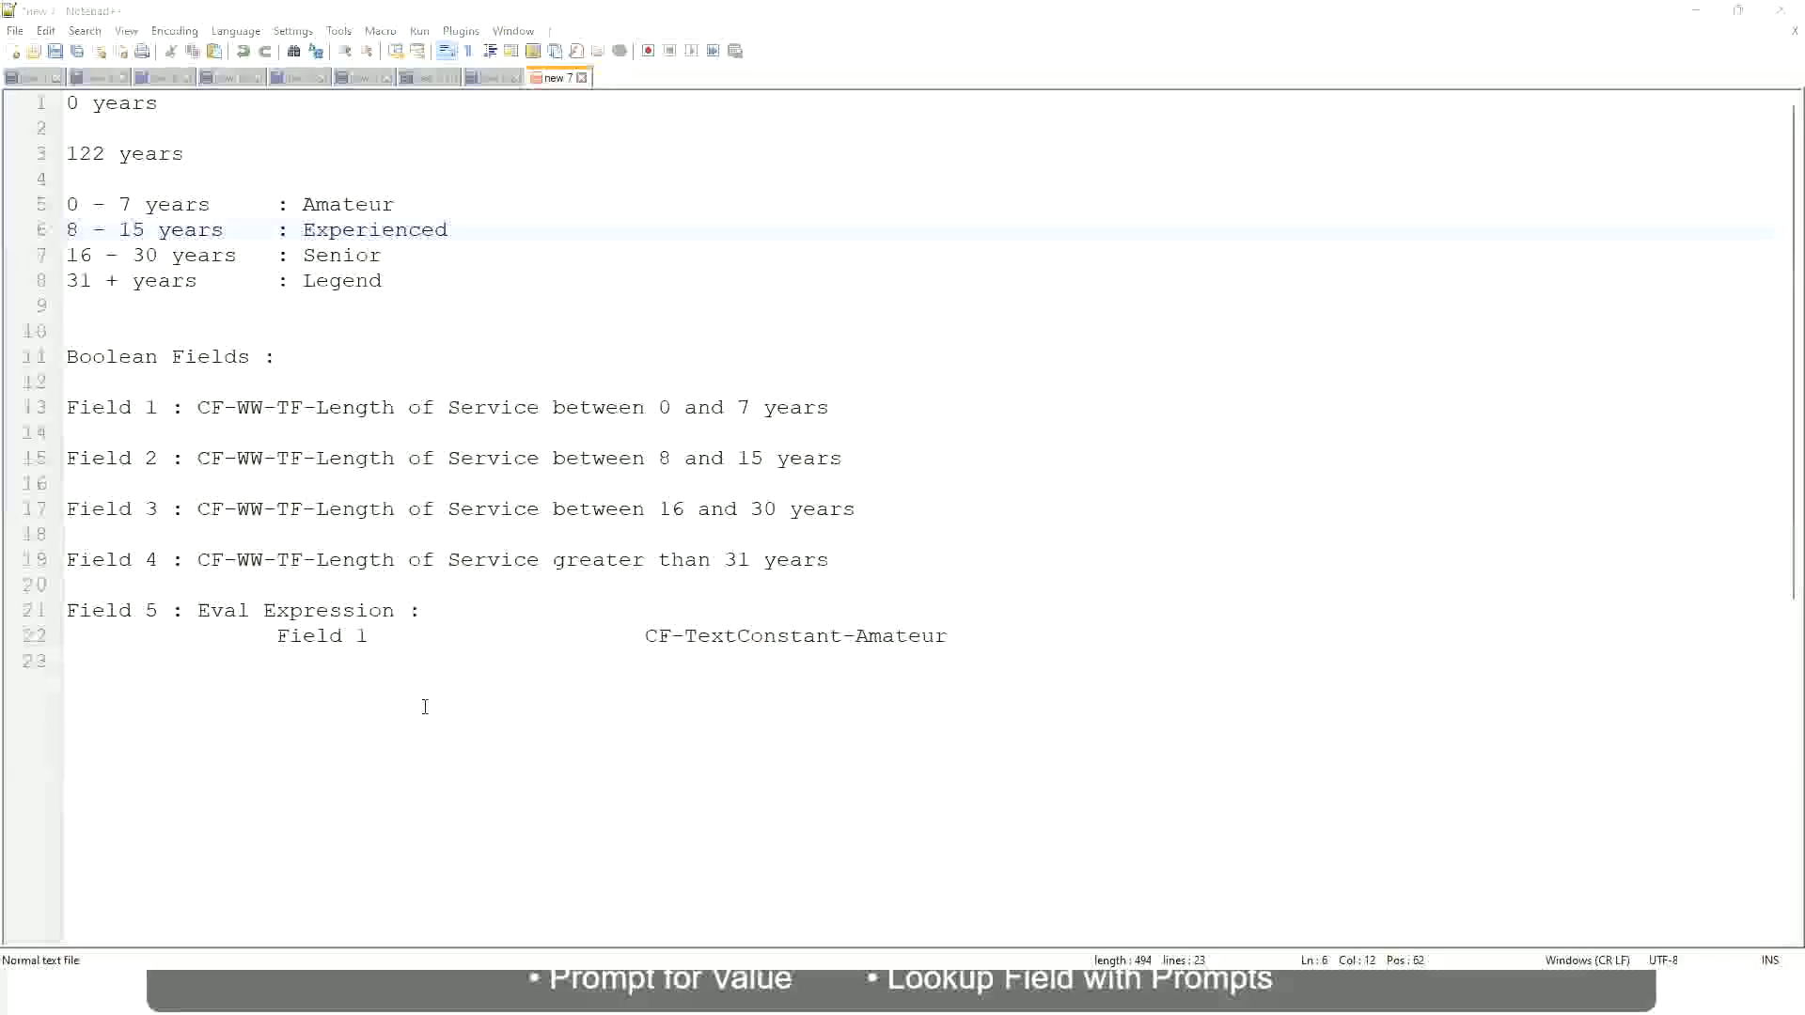
key("alt+Tab")
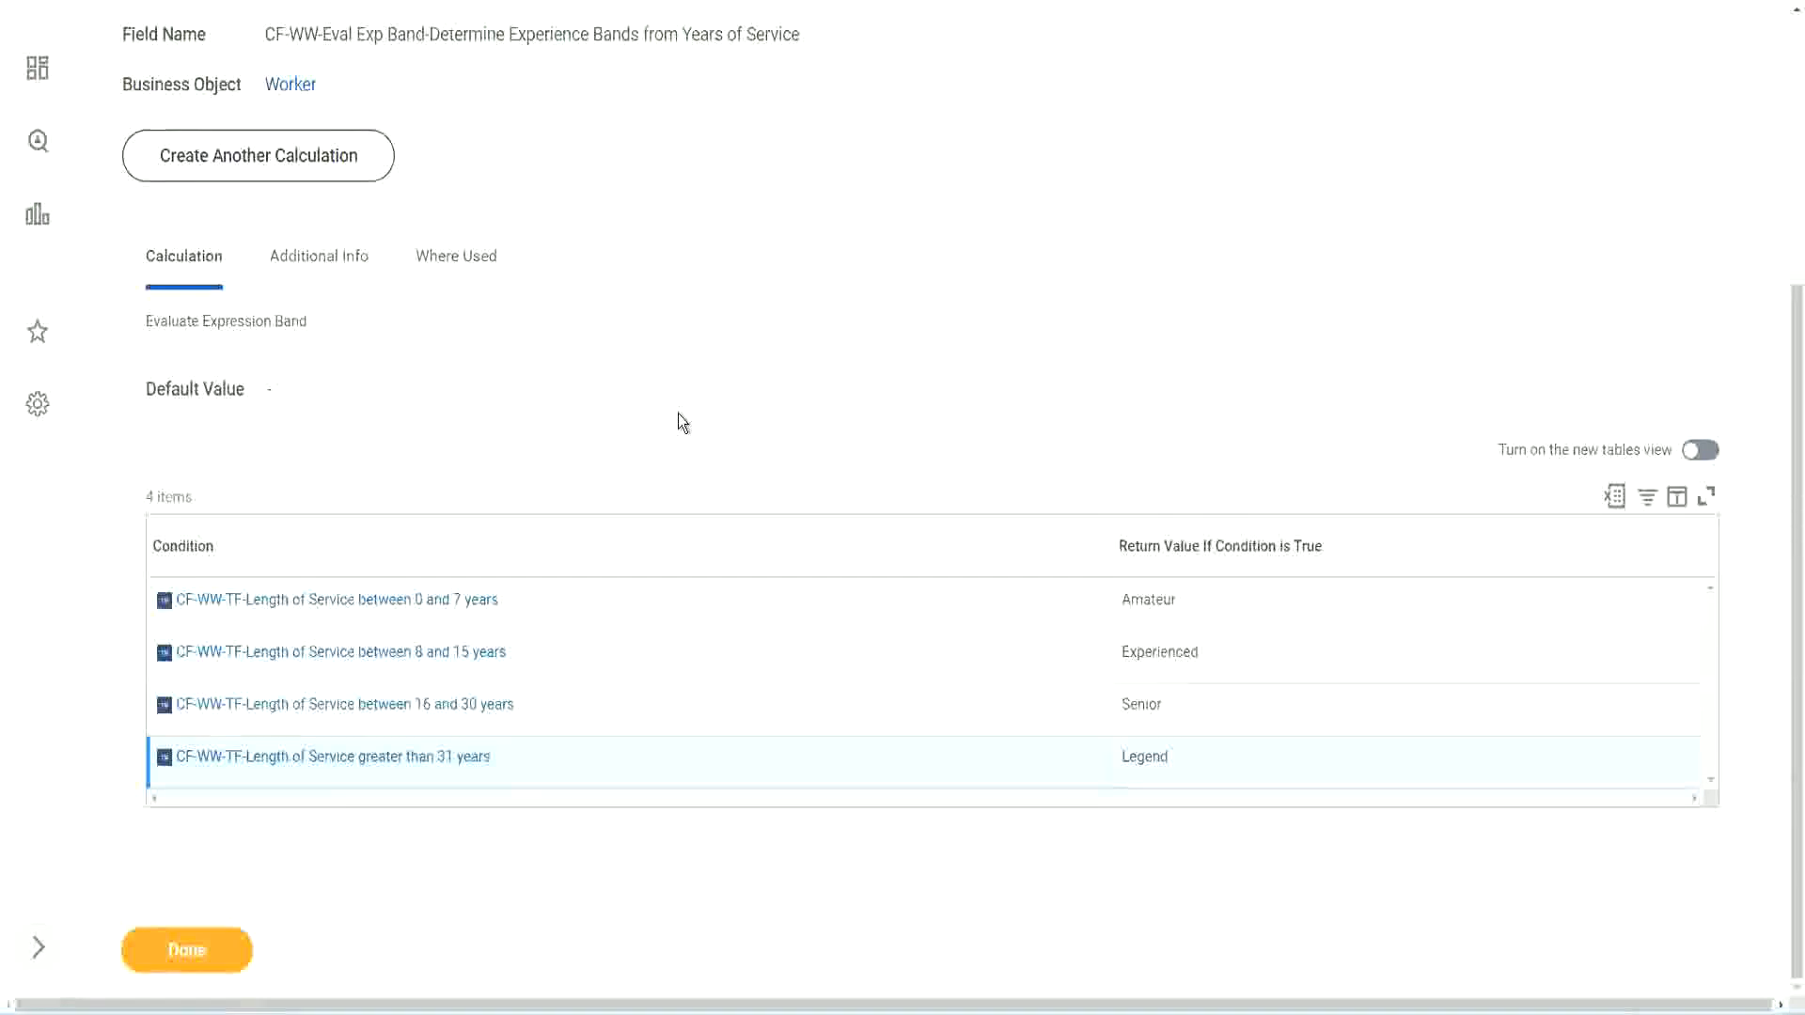
scroll(683, 422, "up", 1)
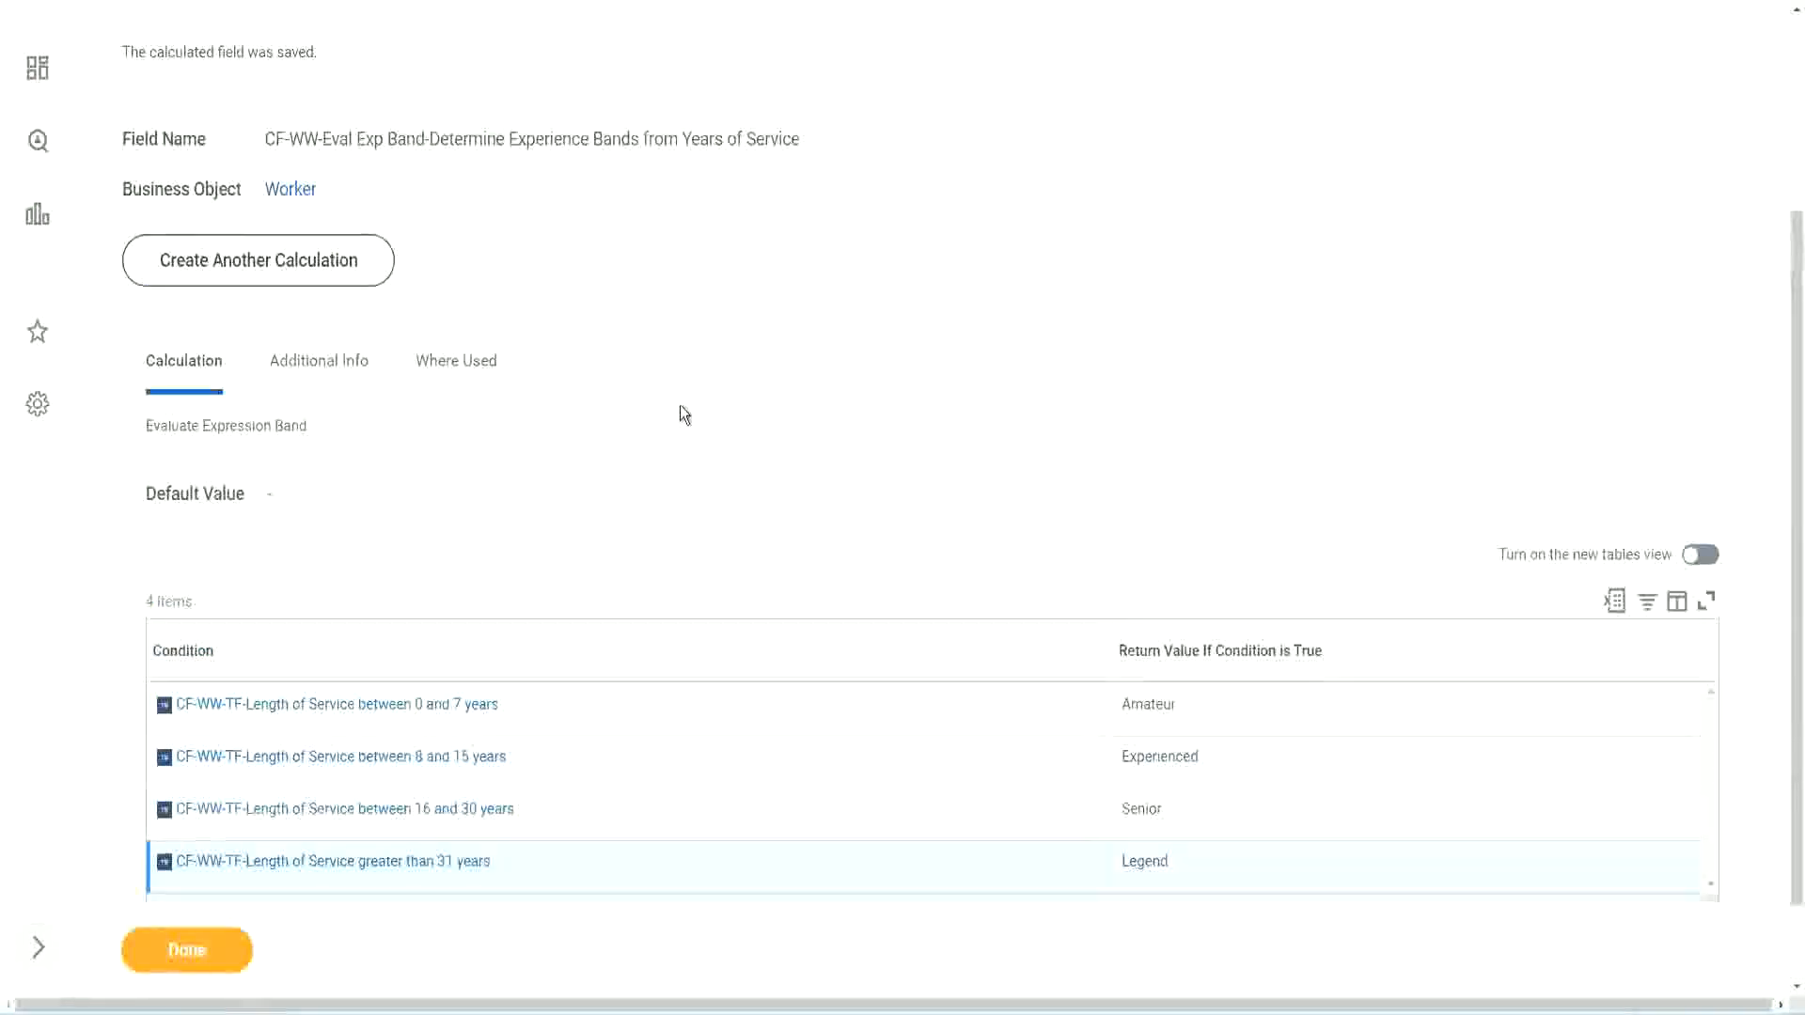
scroll(680, 404, "up", 3)
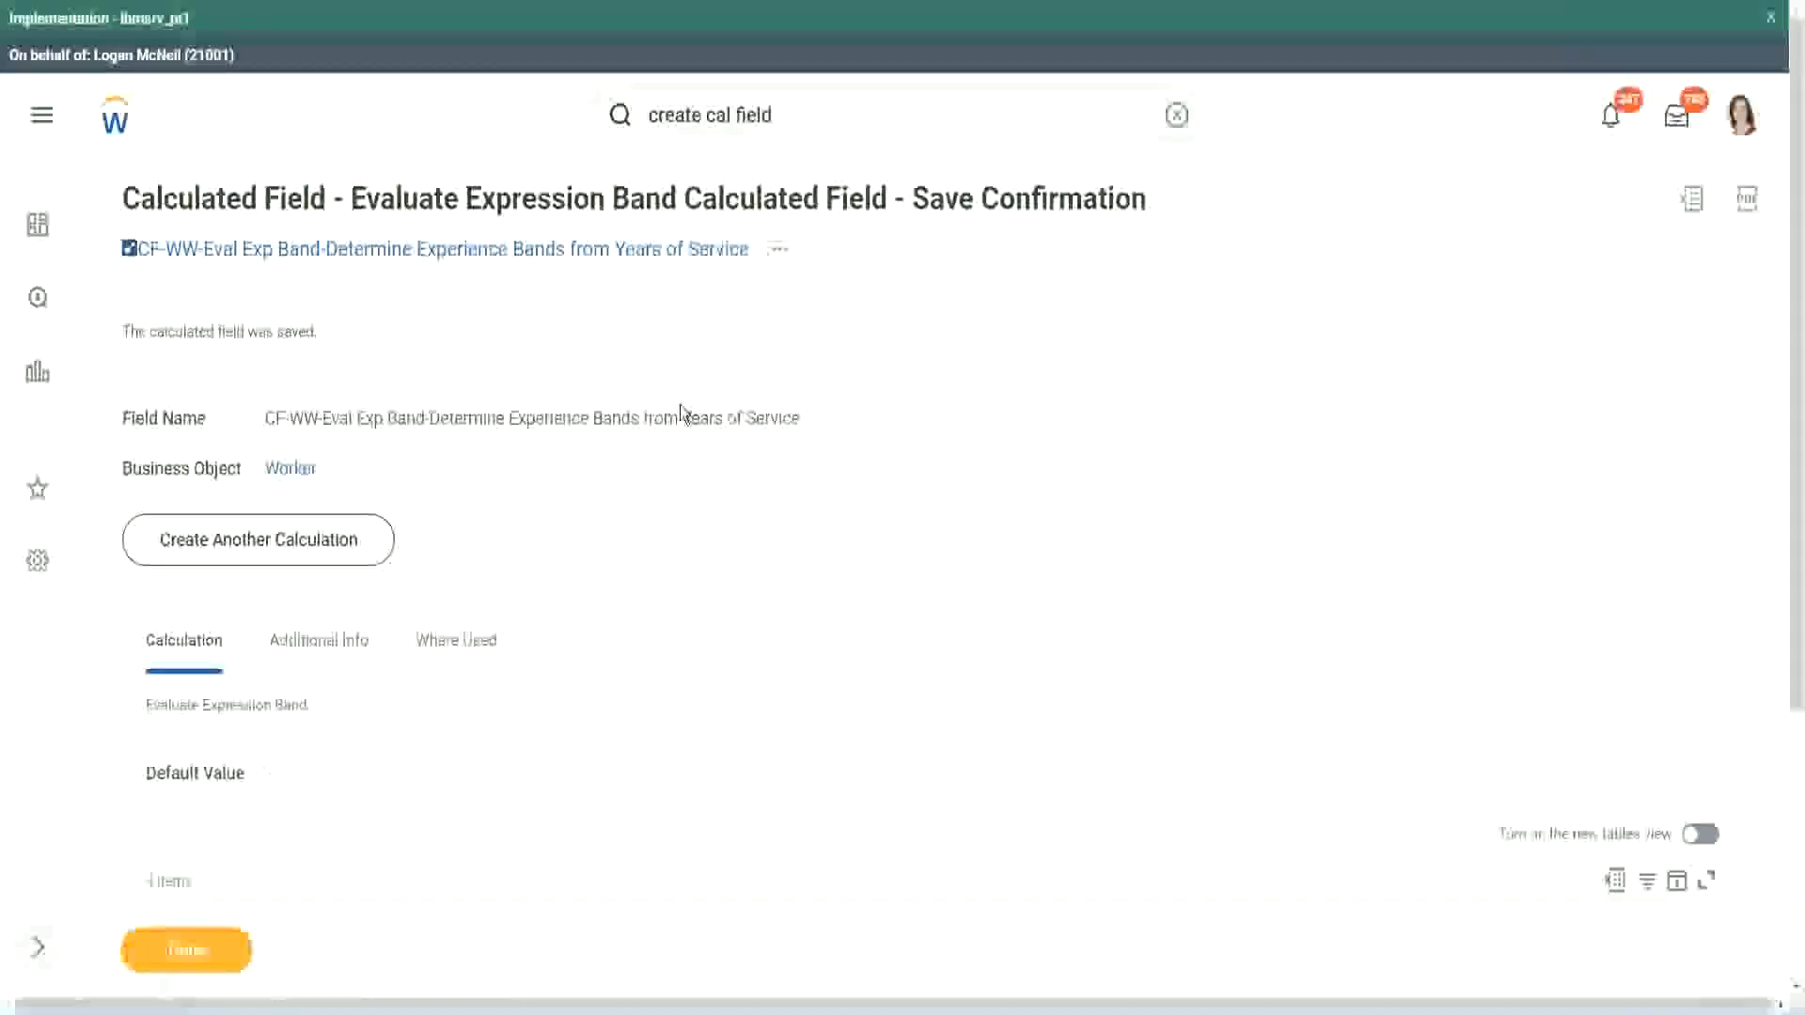
scroll(686, 414, "down", 4)
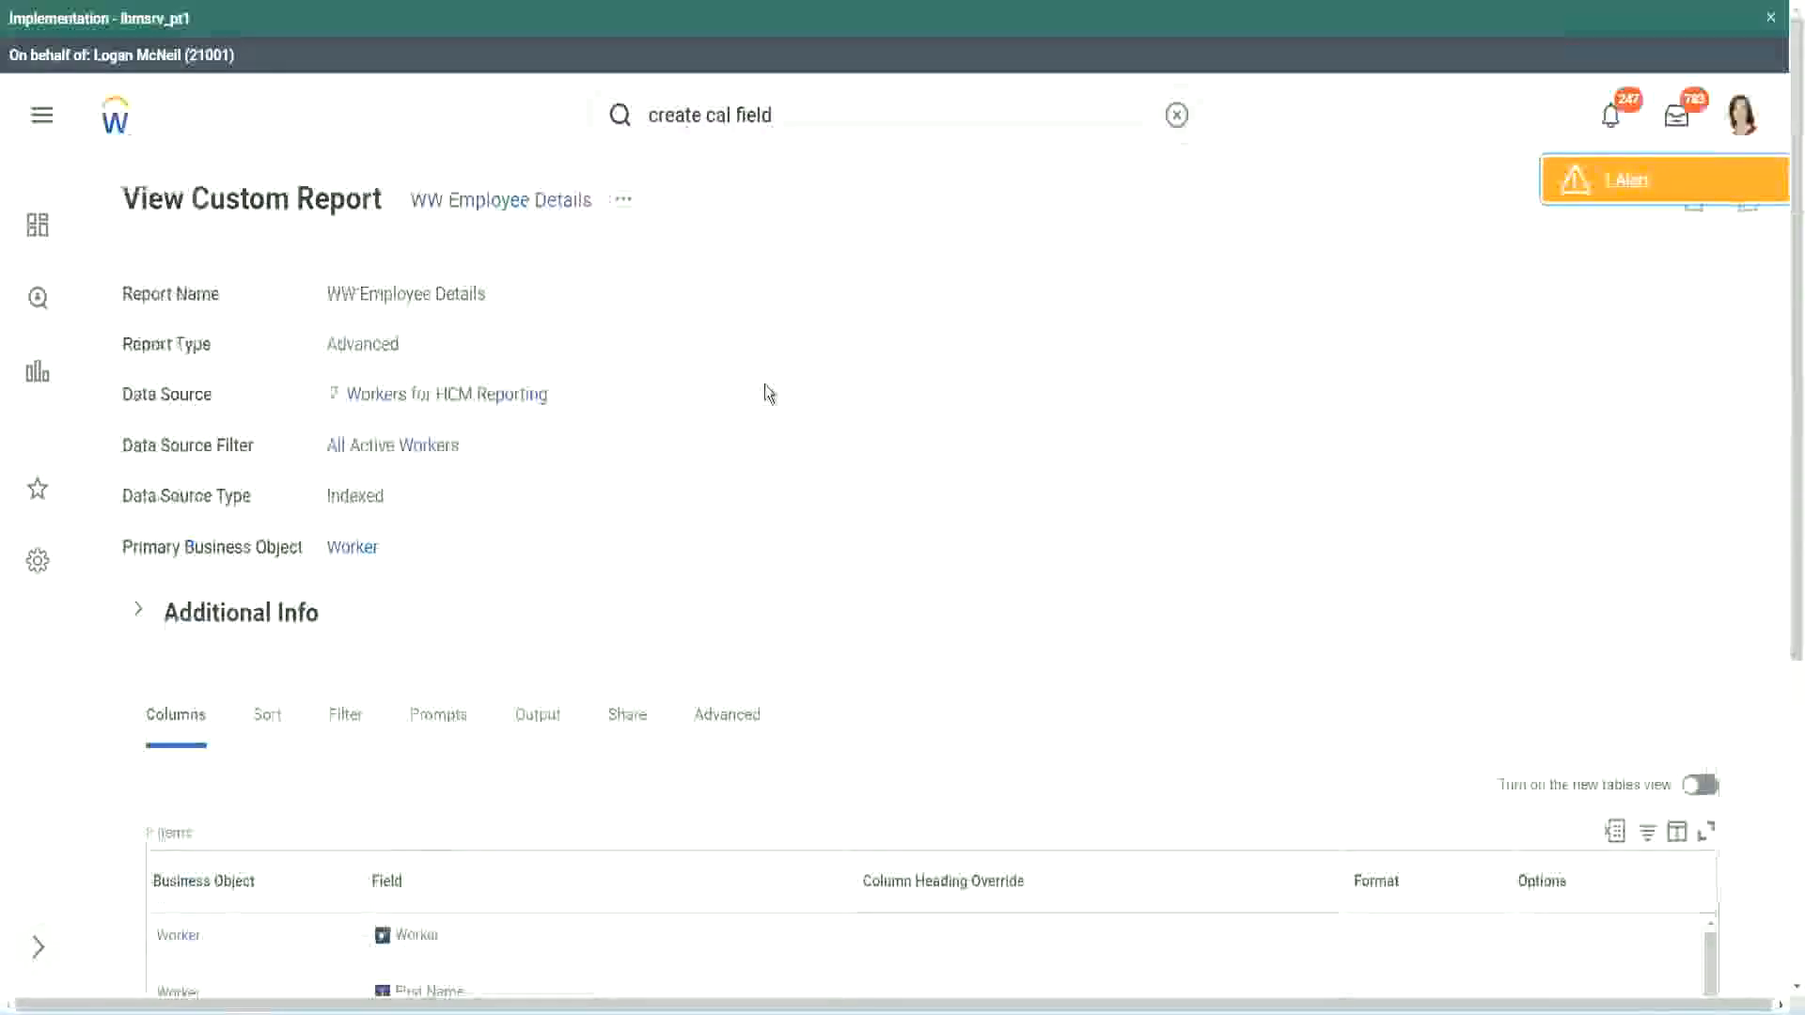
Open the WW Employee Details custom report for editing
left_click(622, 199)
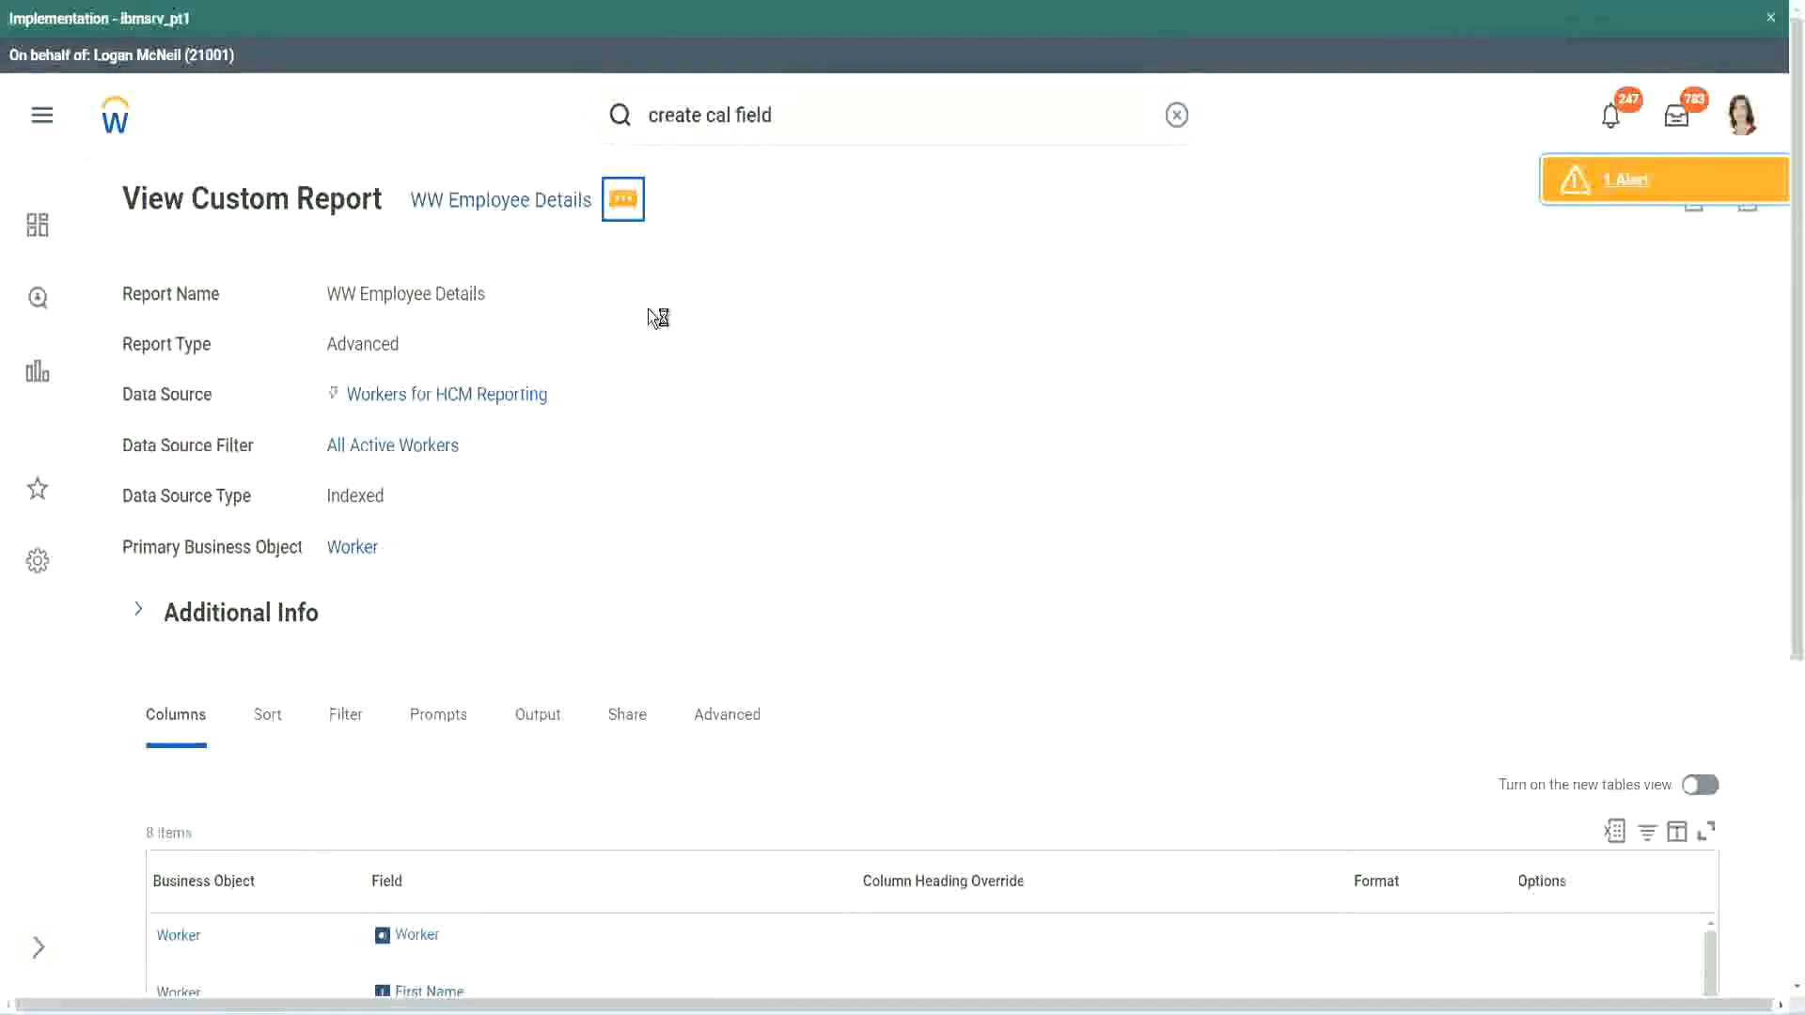
mouse_move(730, 310)
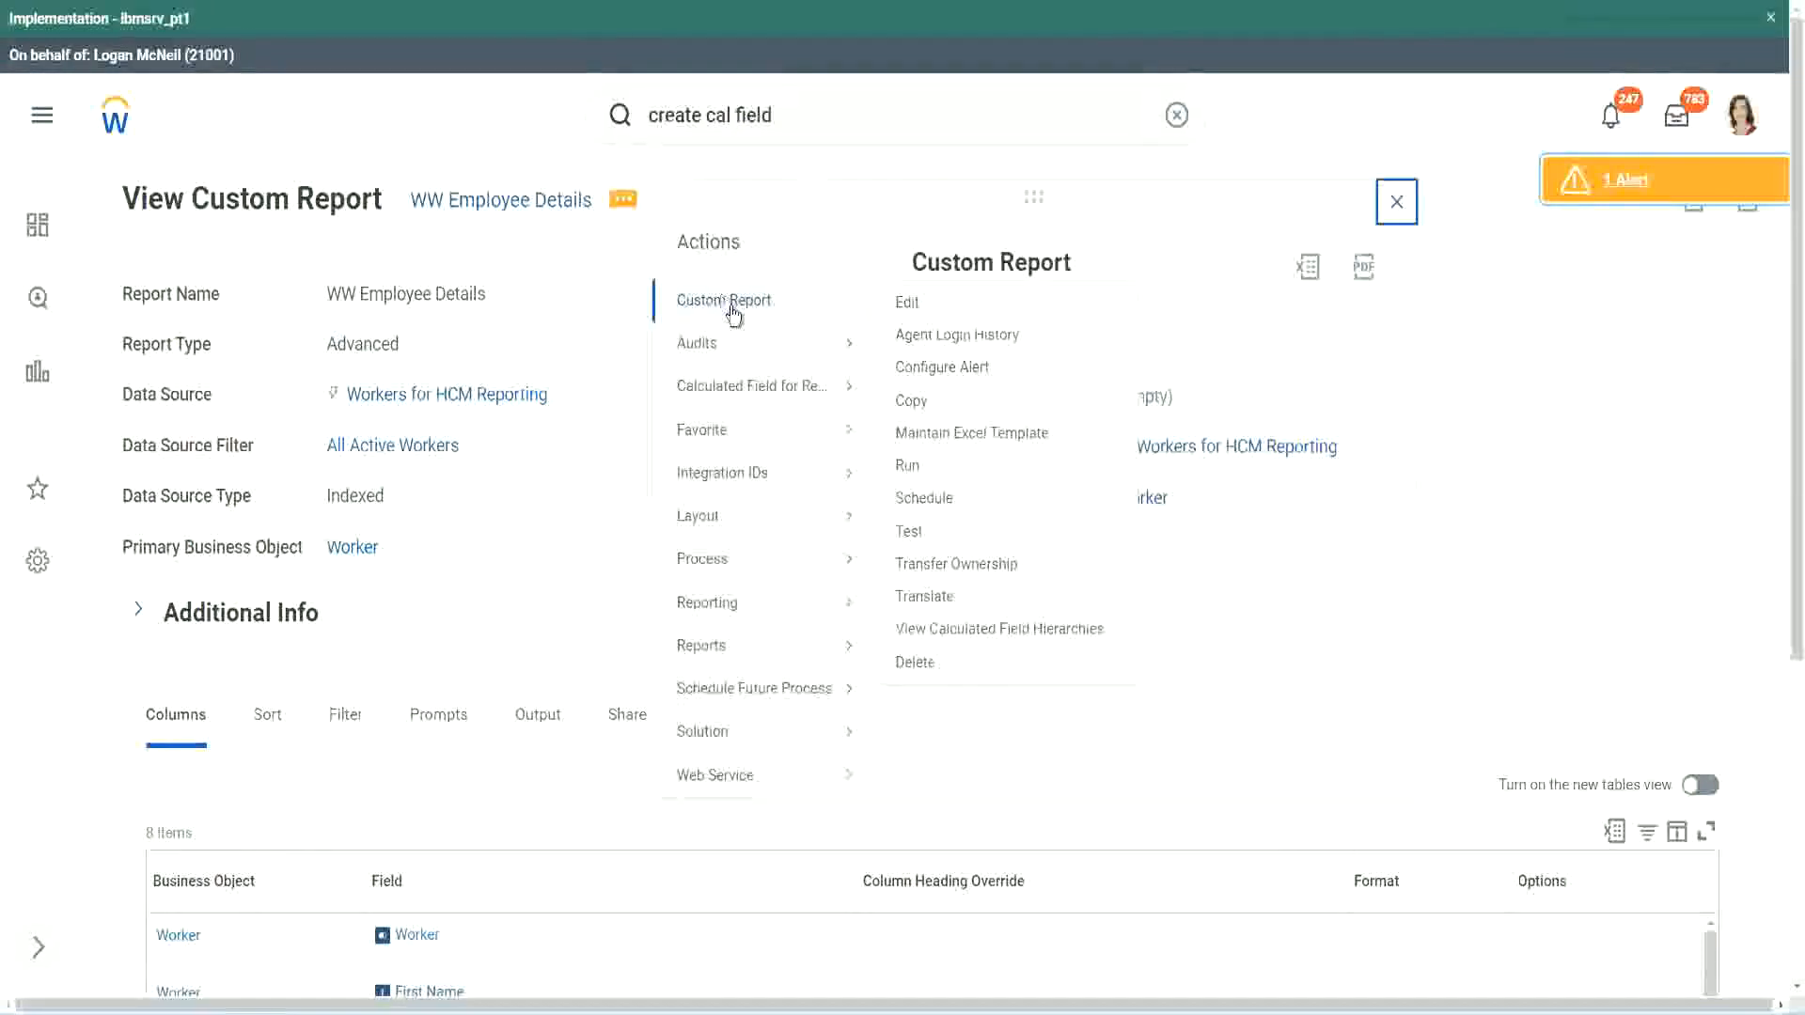
left_click(908, 304)
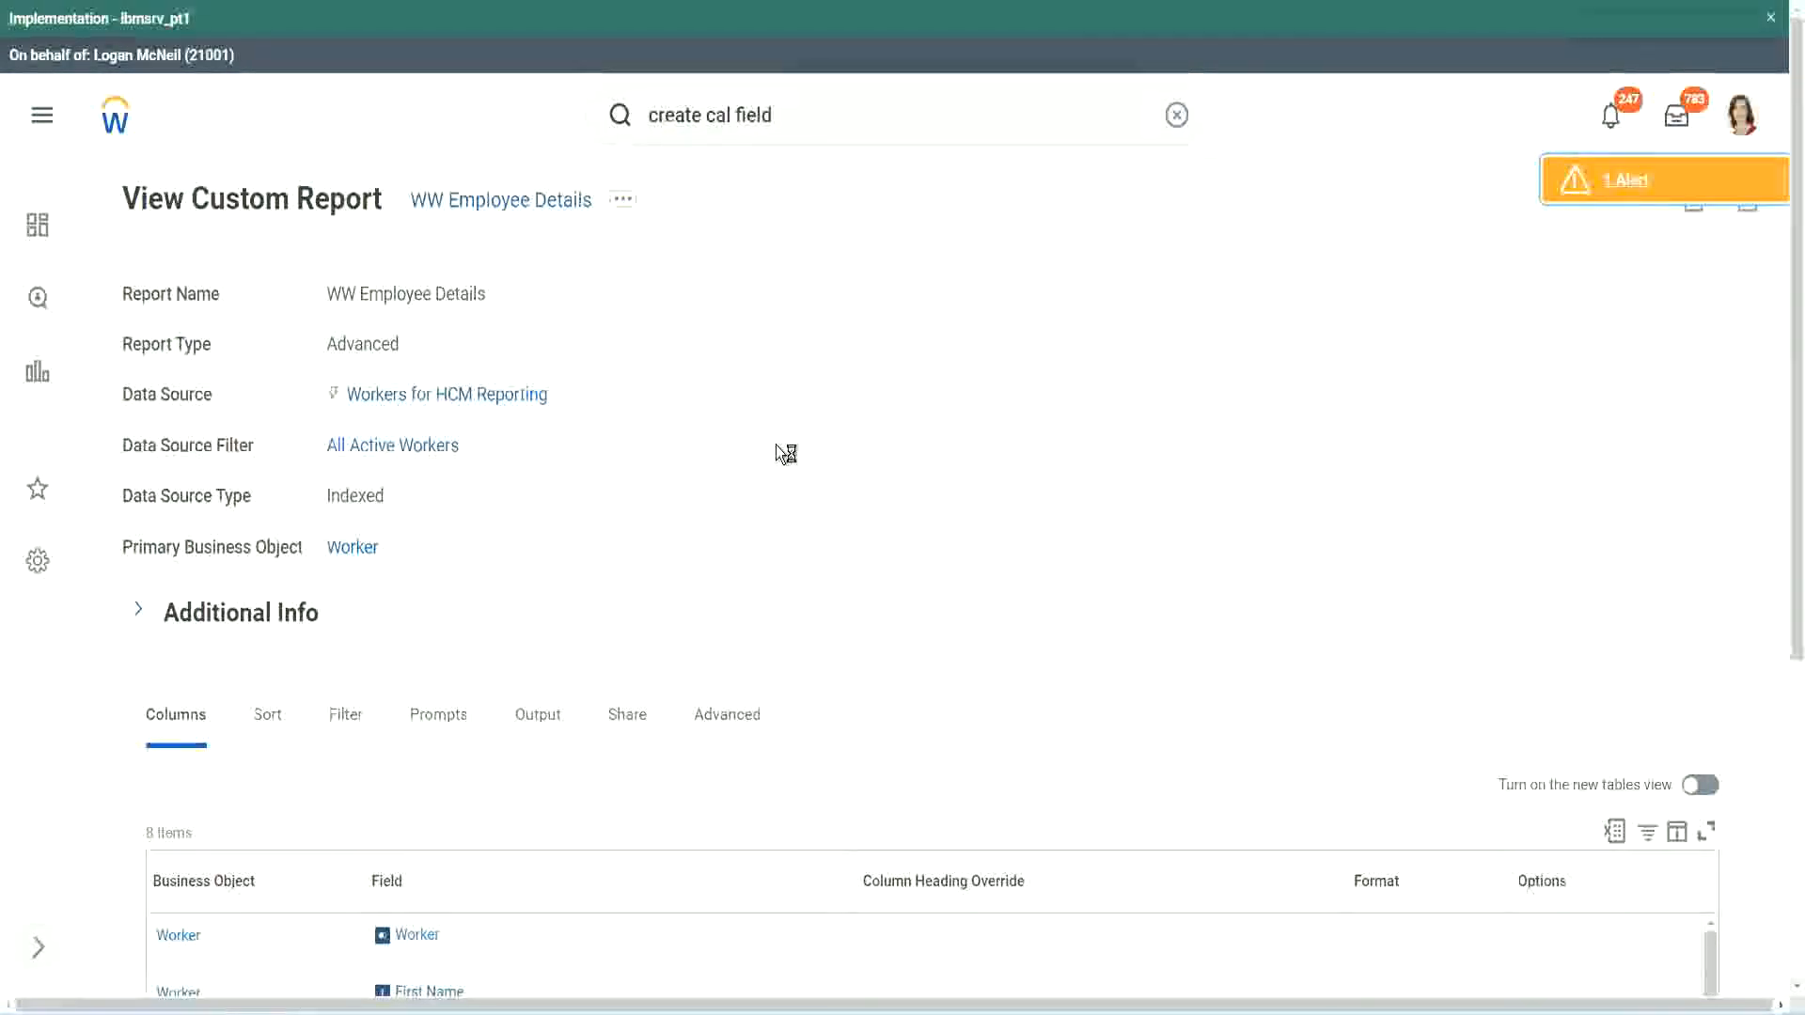
scroll(776, 443, "down", 1)
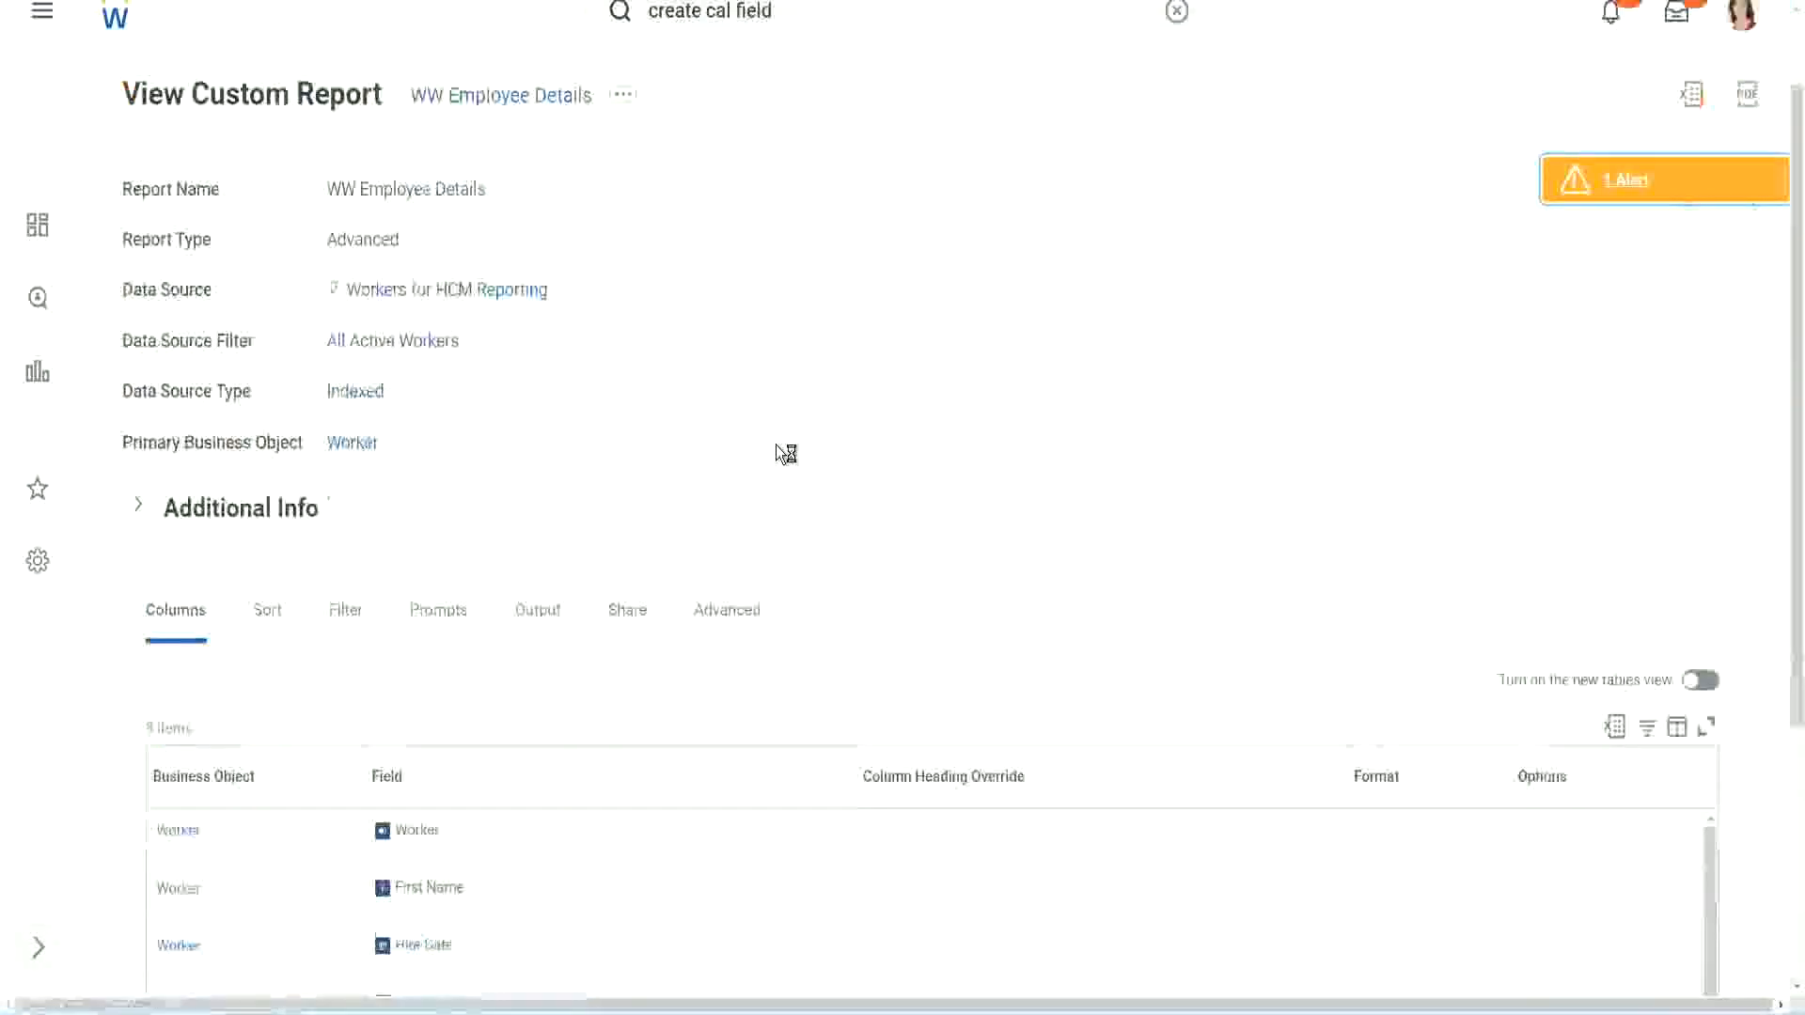
scroll(776, 444, "down", 3)
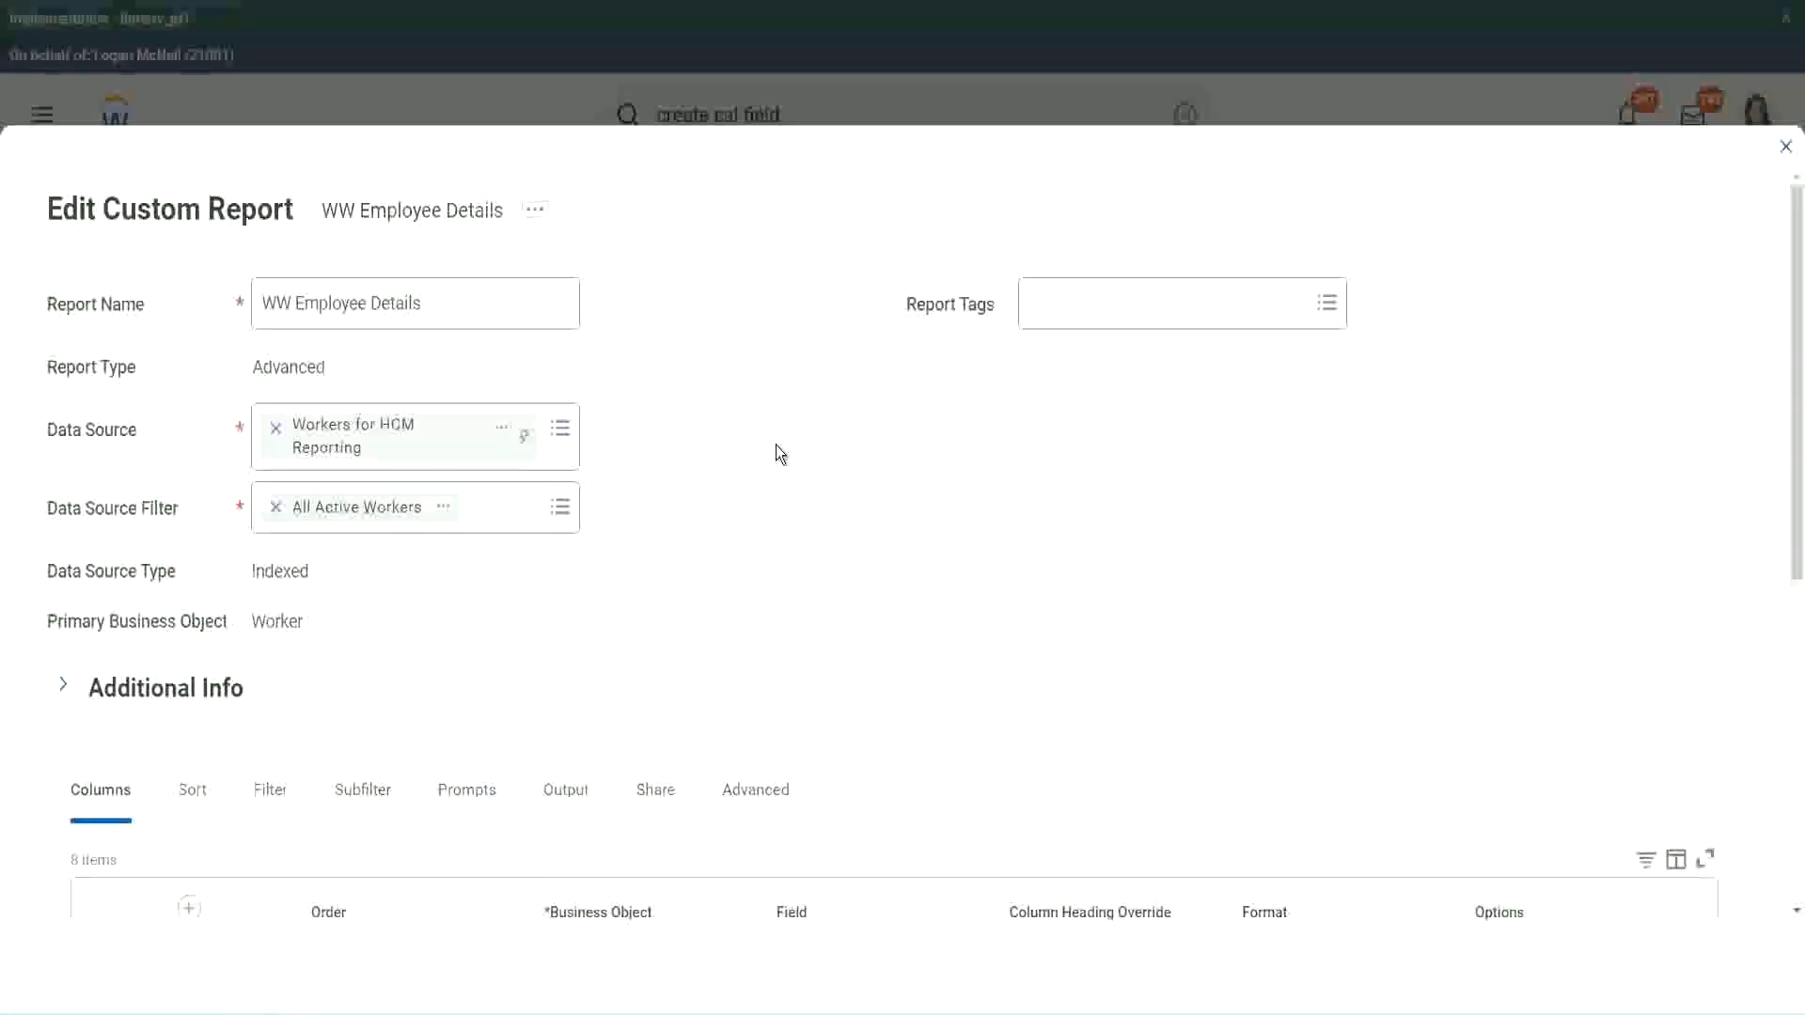
Add a new Worker column row below the Experience Bands row in the report's column table
scroll(776, 444, "down", 8)
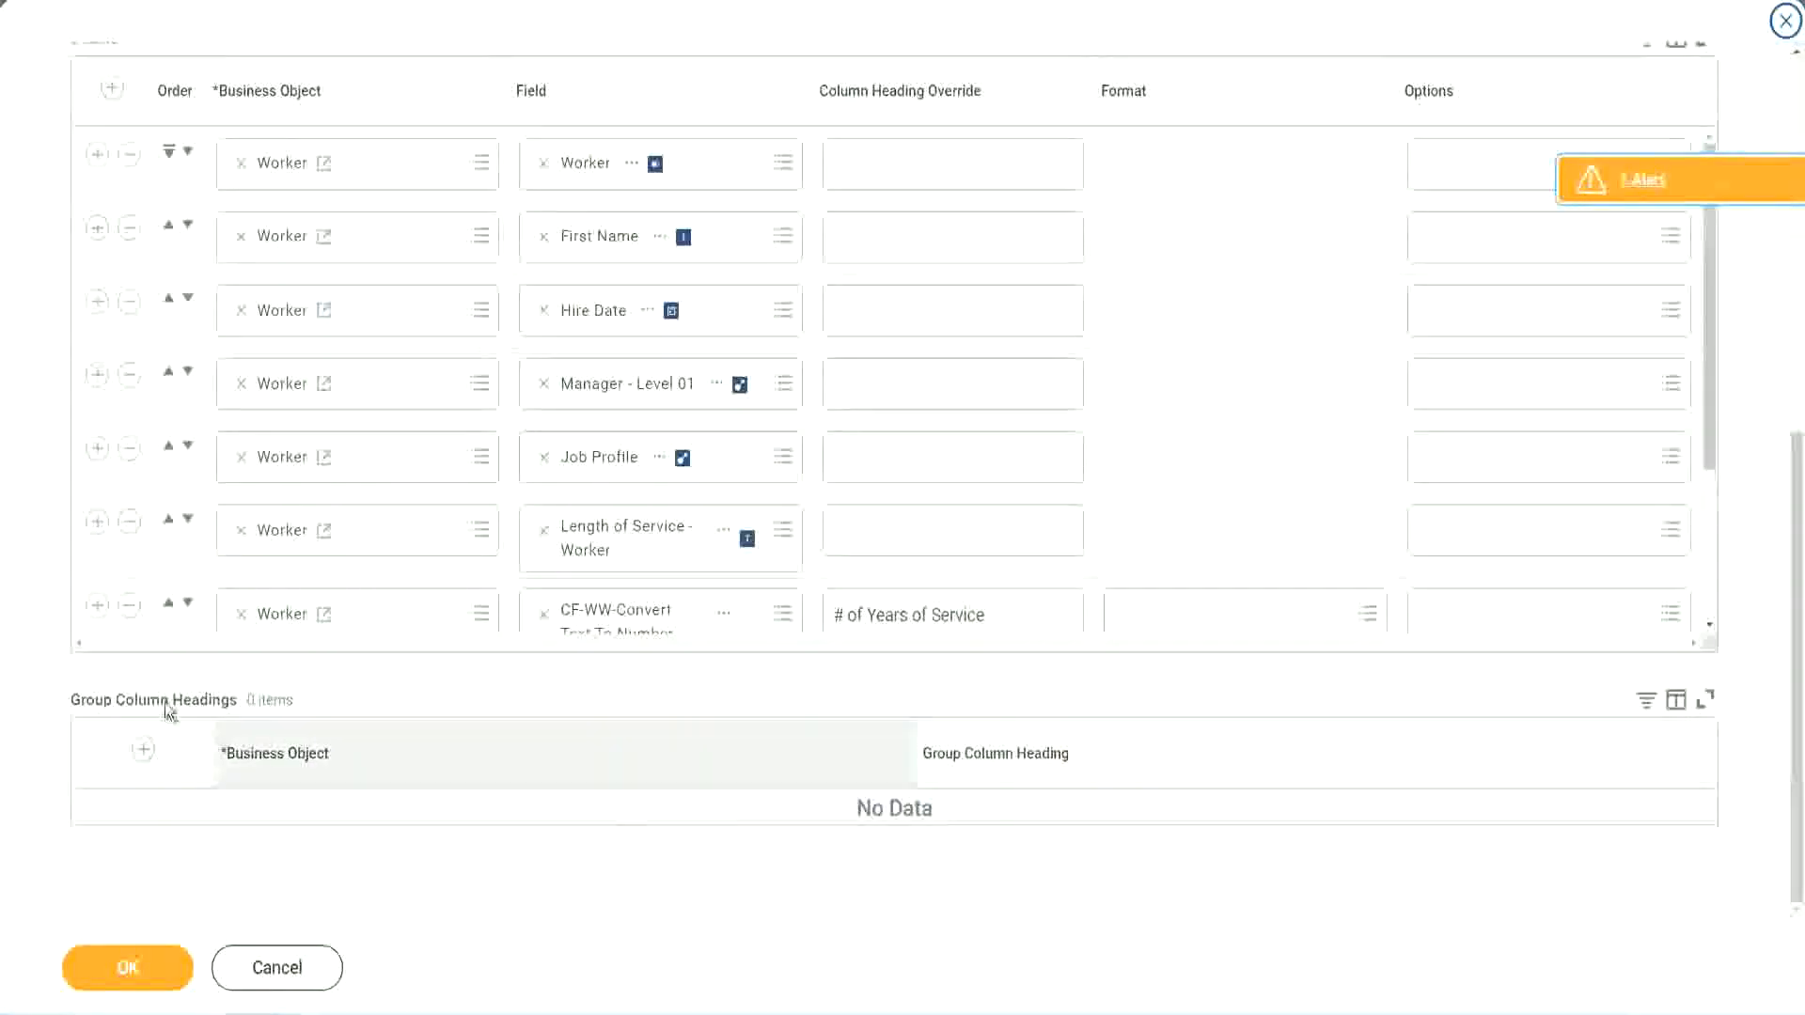
scroll(383, 459, "down", 3)
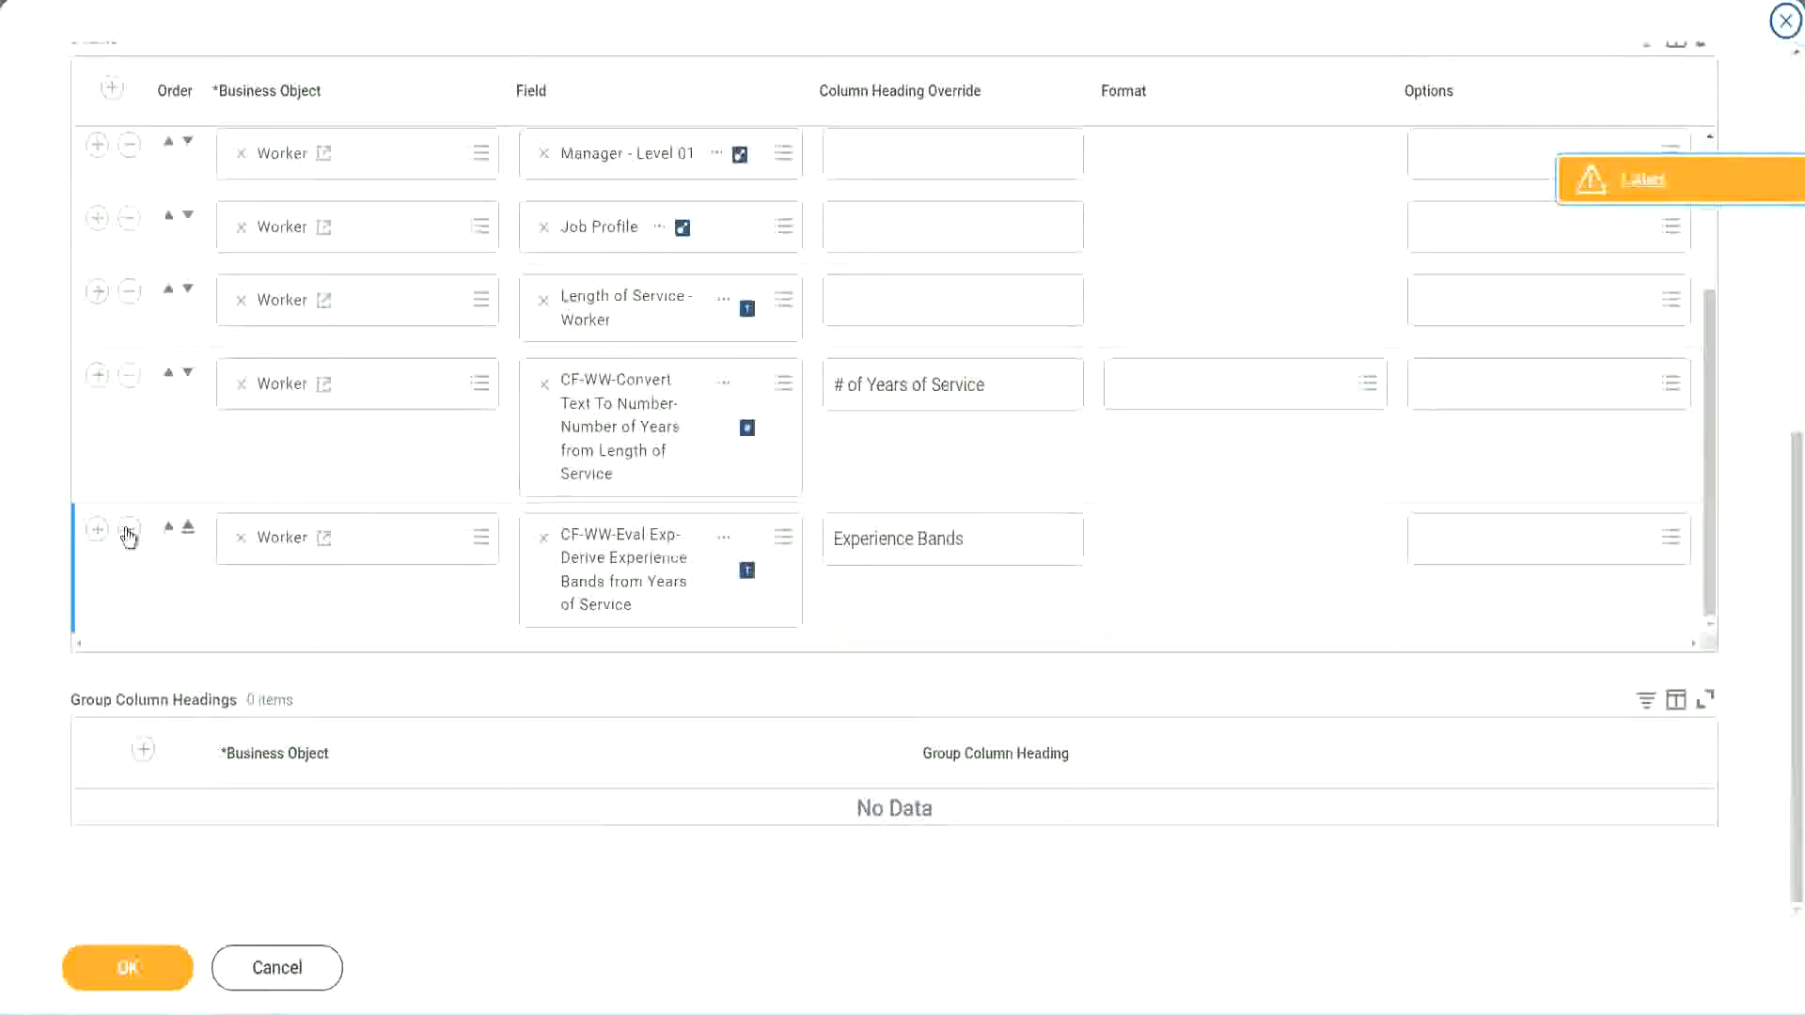
left_click(99, 531)
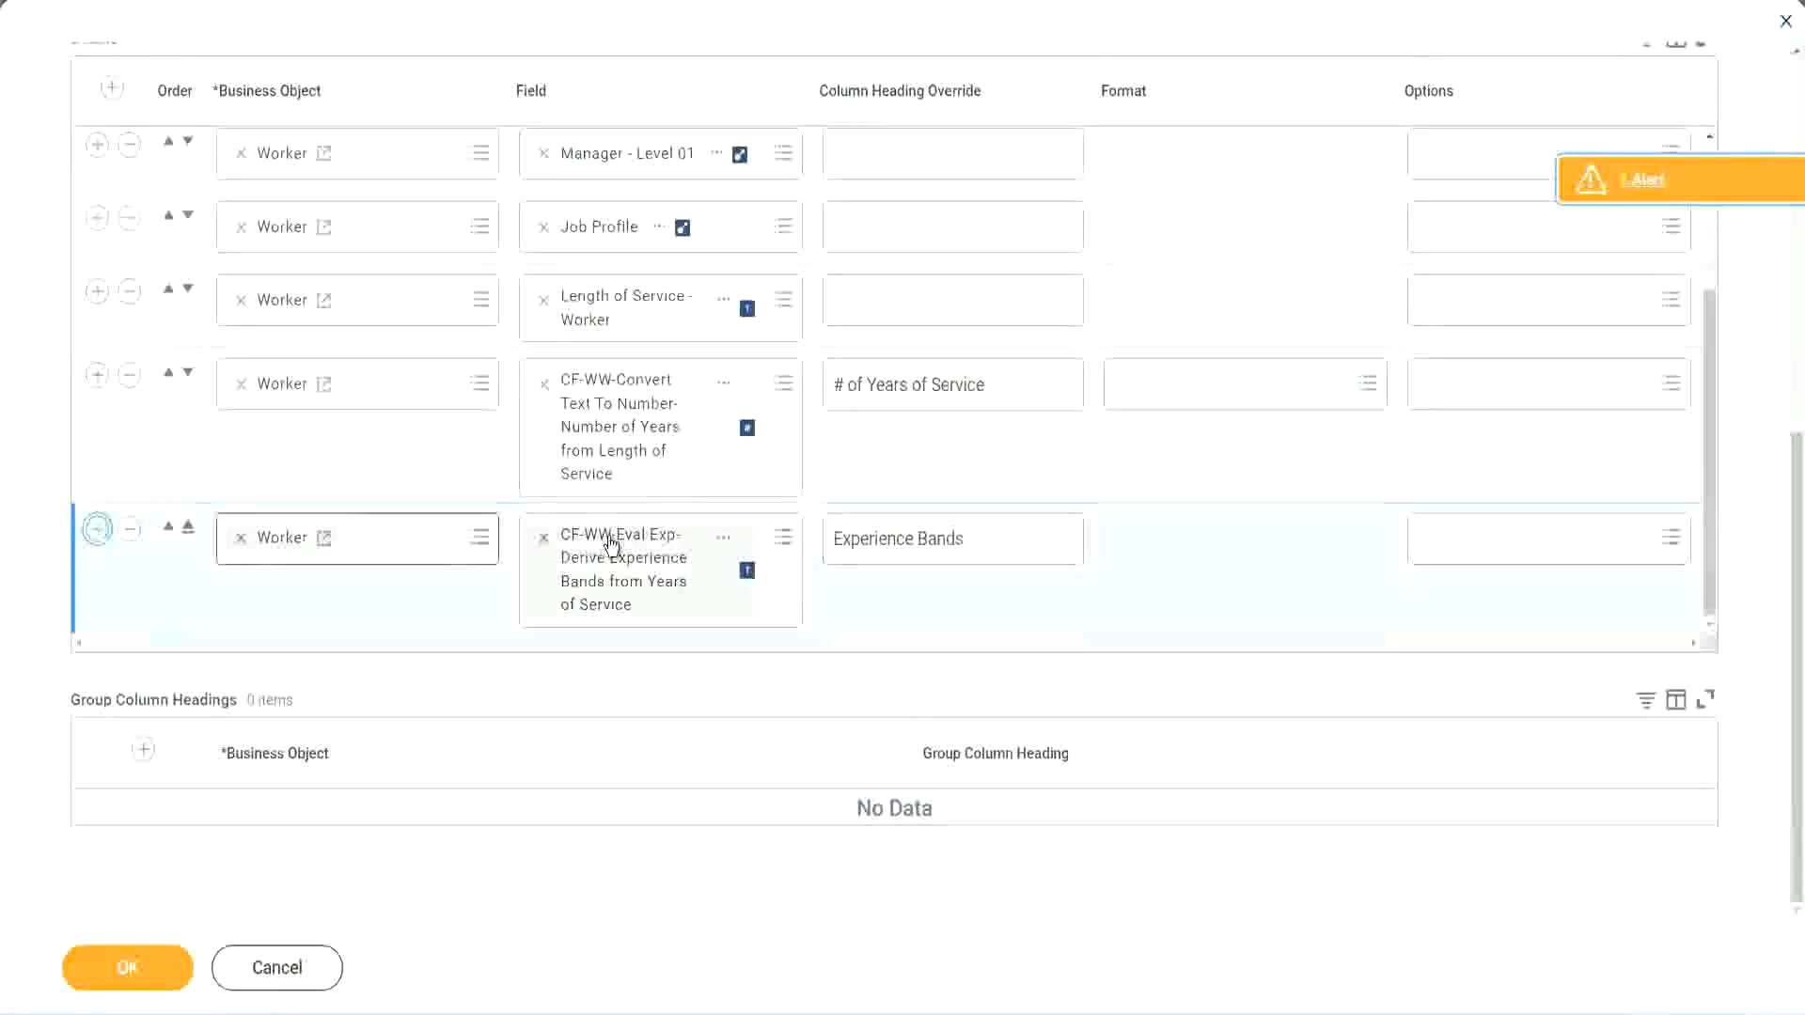
scroll(733, 471, "down", 1)
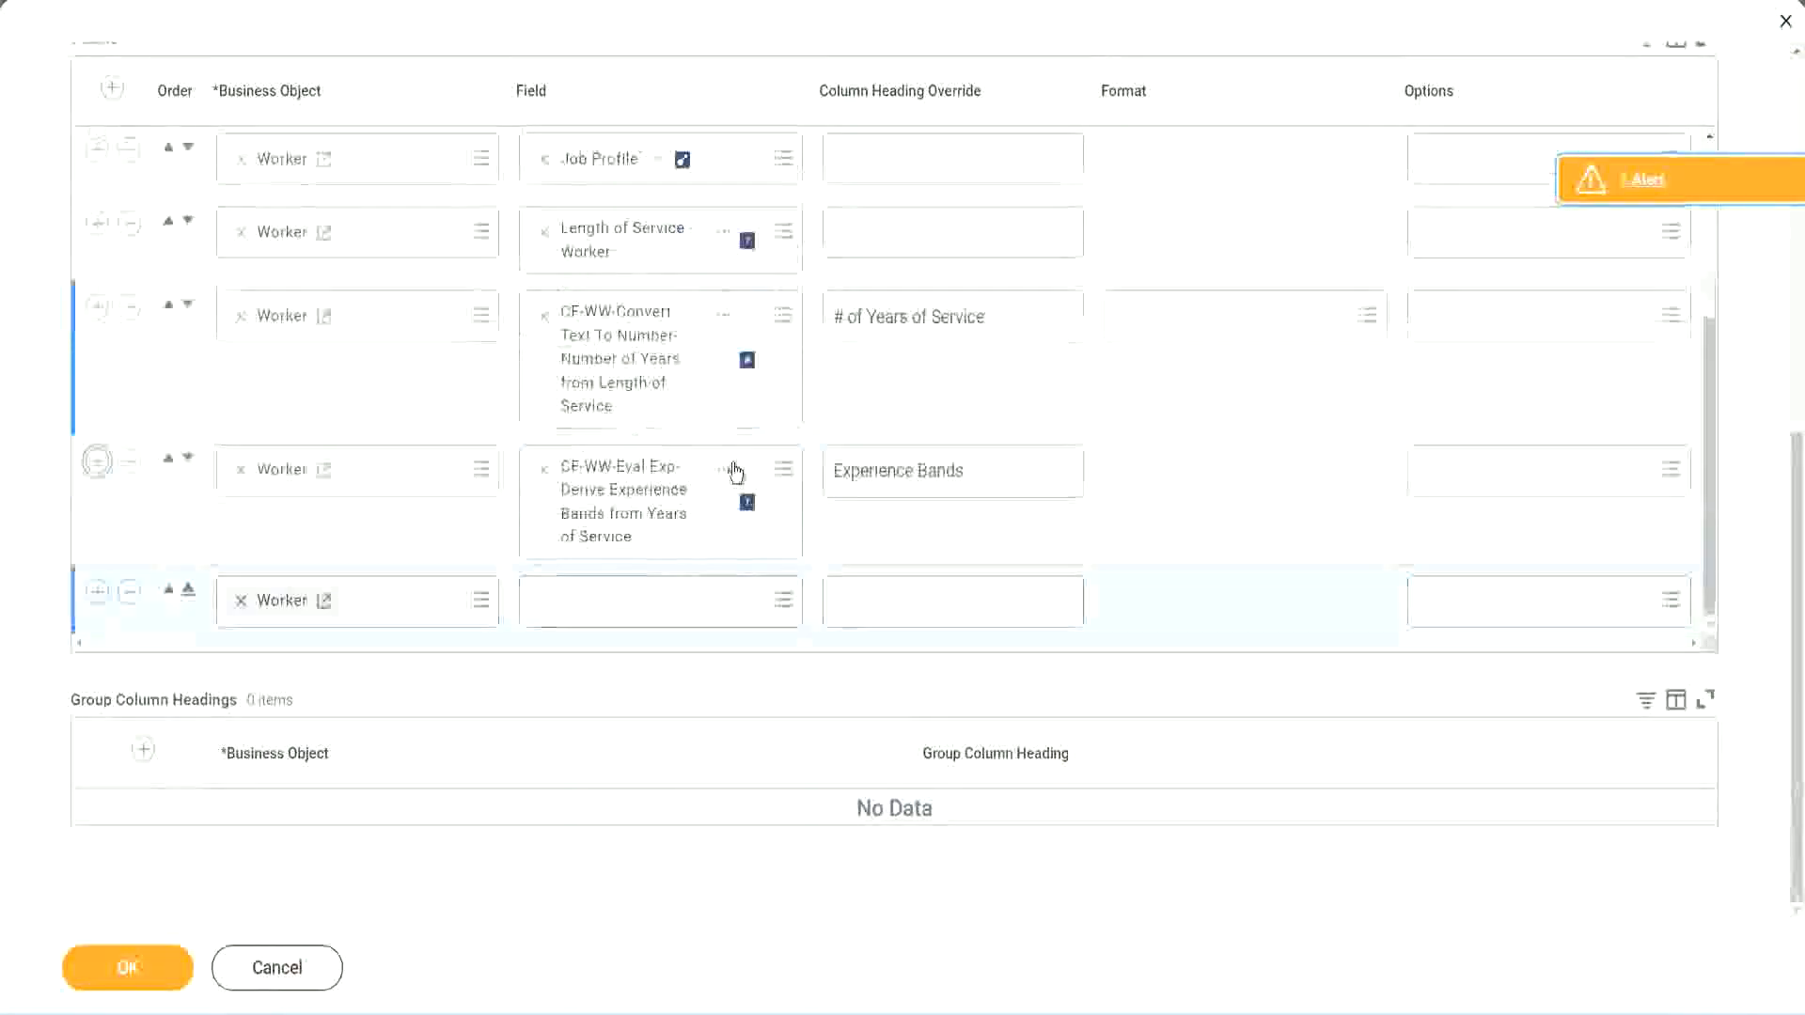
Copy the name of the CF-WW-Eval Exp-Derive Experience Bands from Years of Service field into the new row's field search
right_click(629, 508)
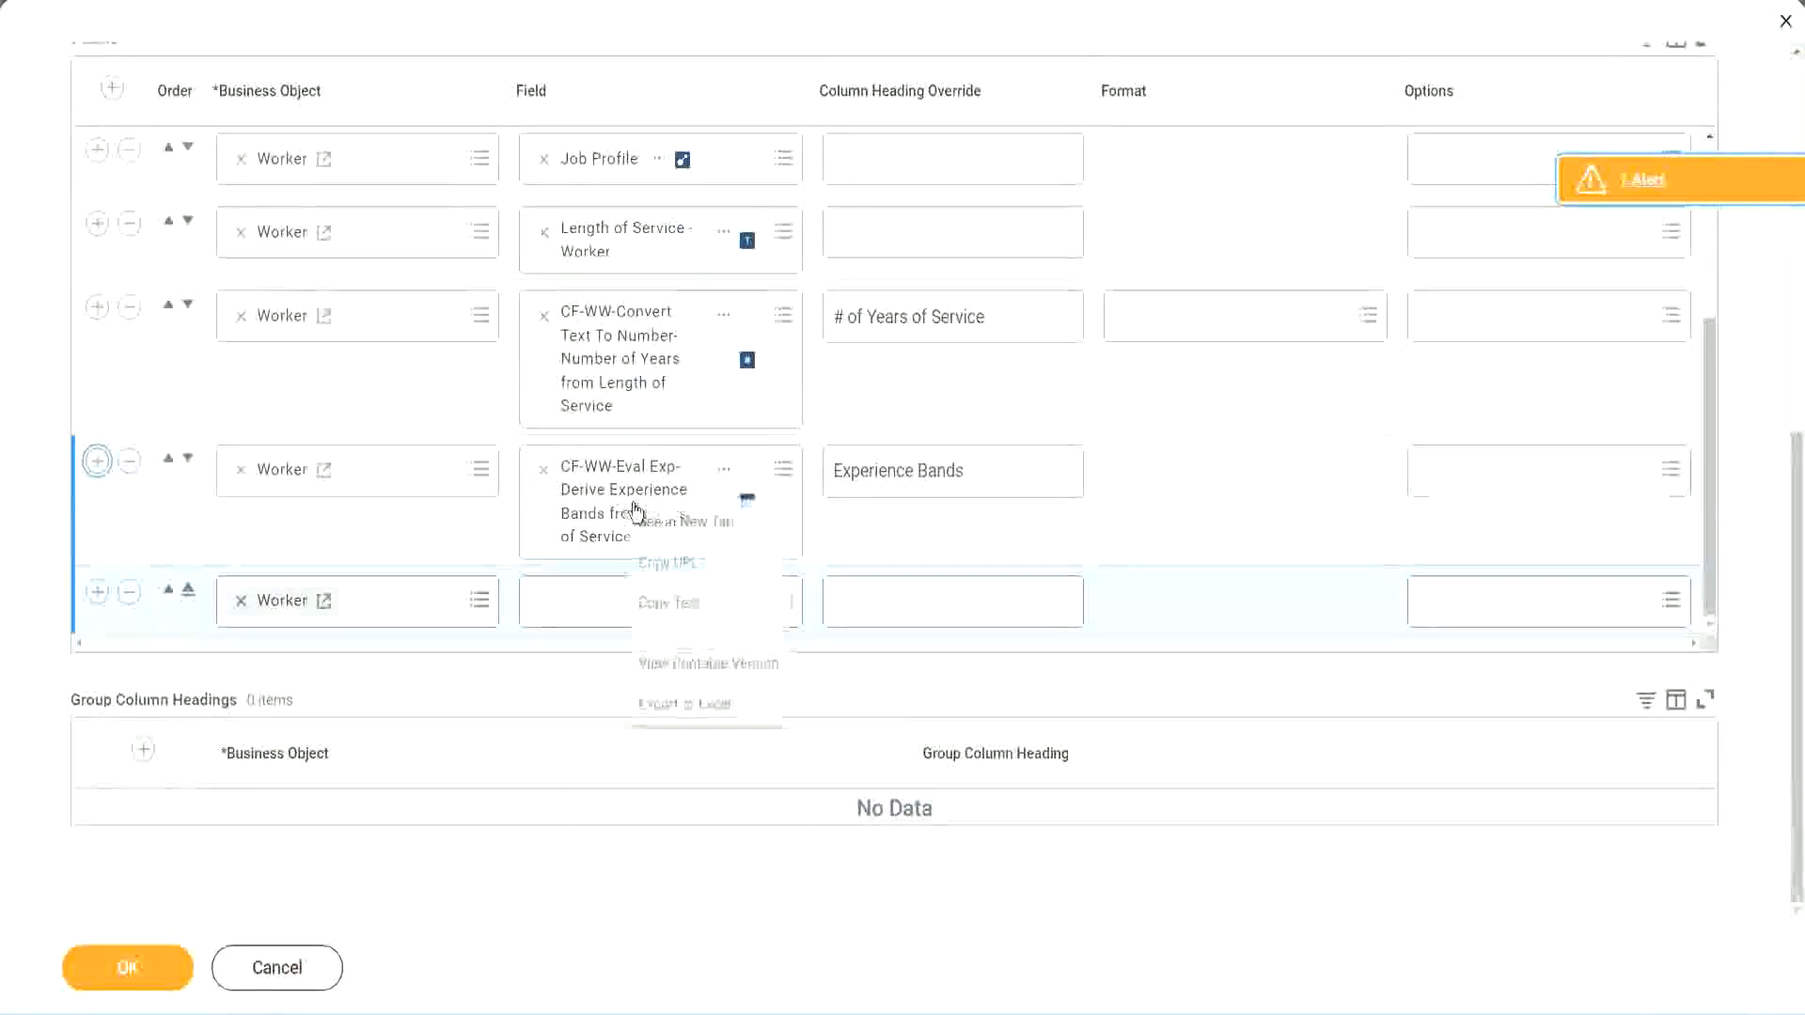
left_click(676, 607)
left_click(566, 611)
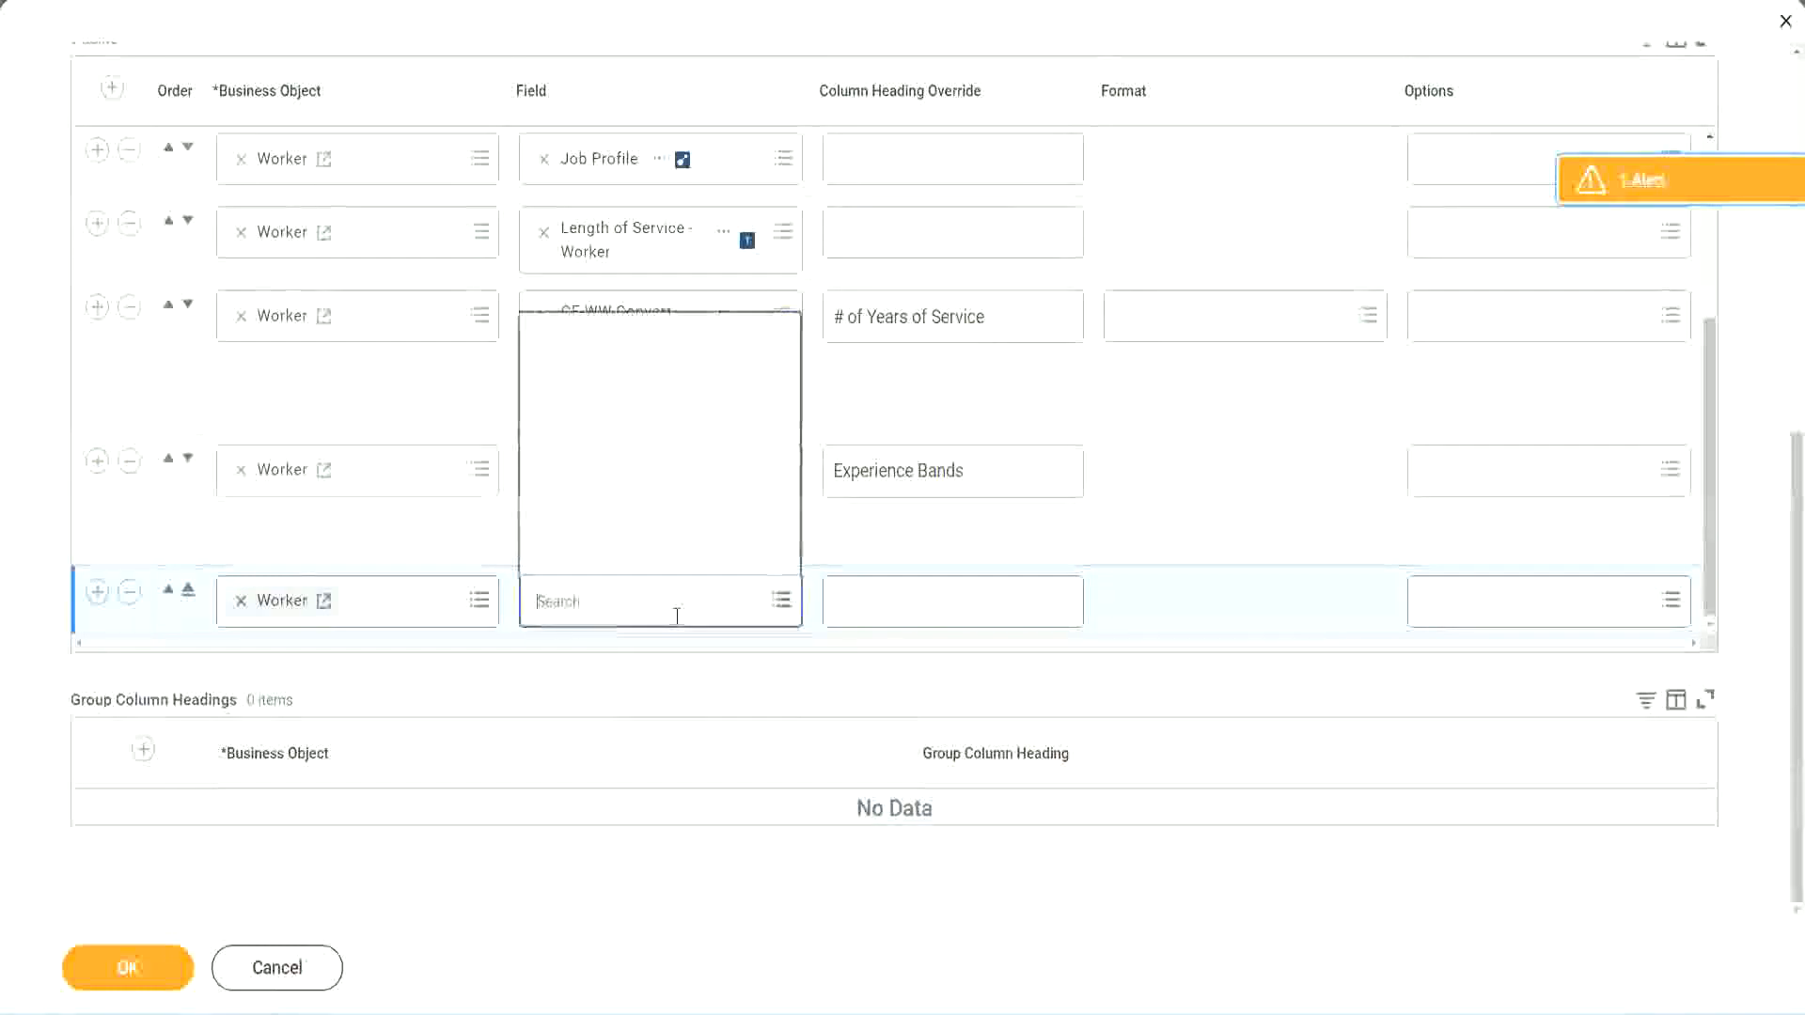
key("ctrl+v")
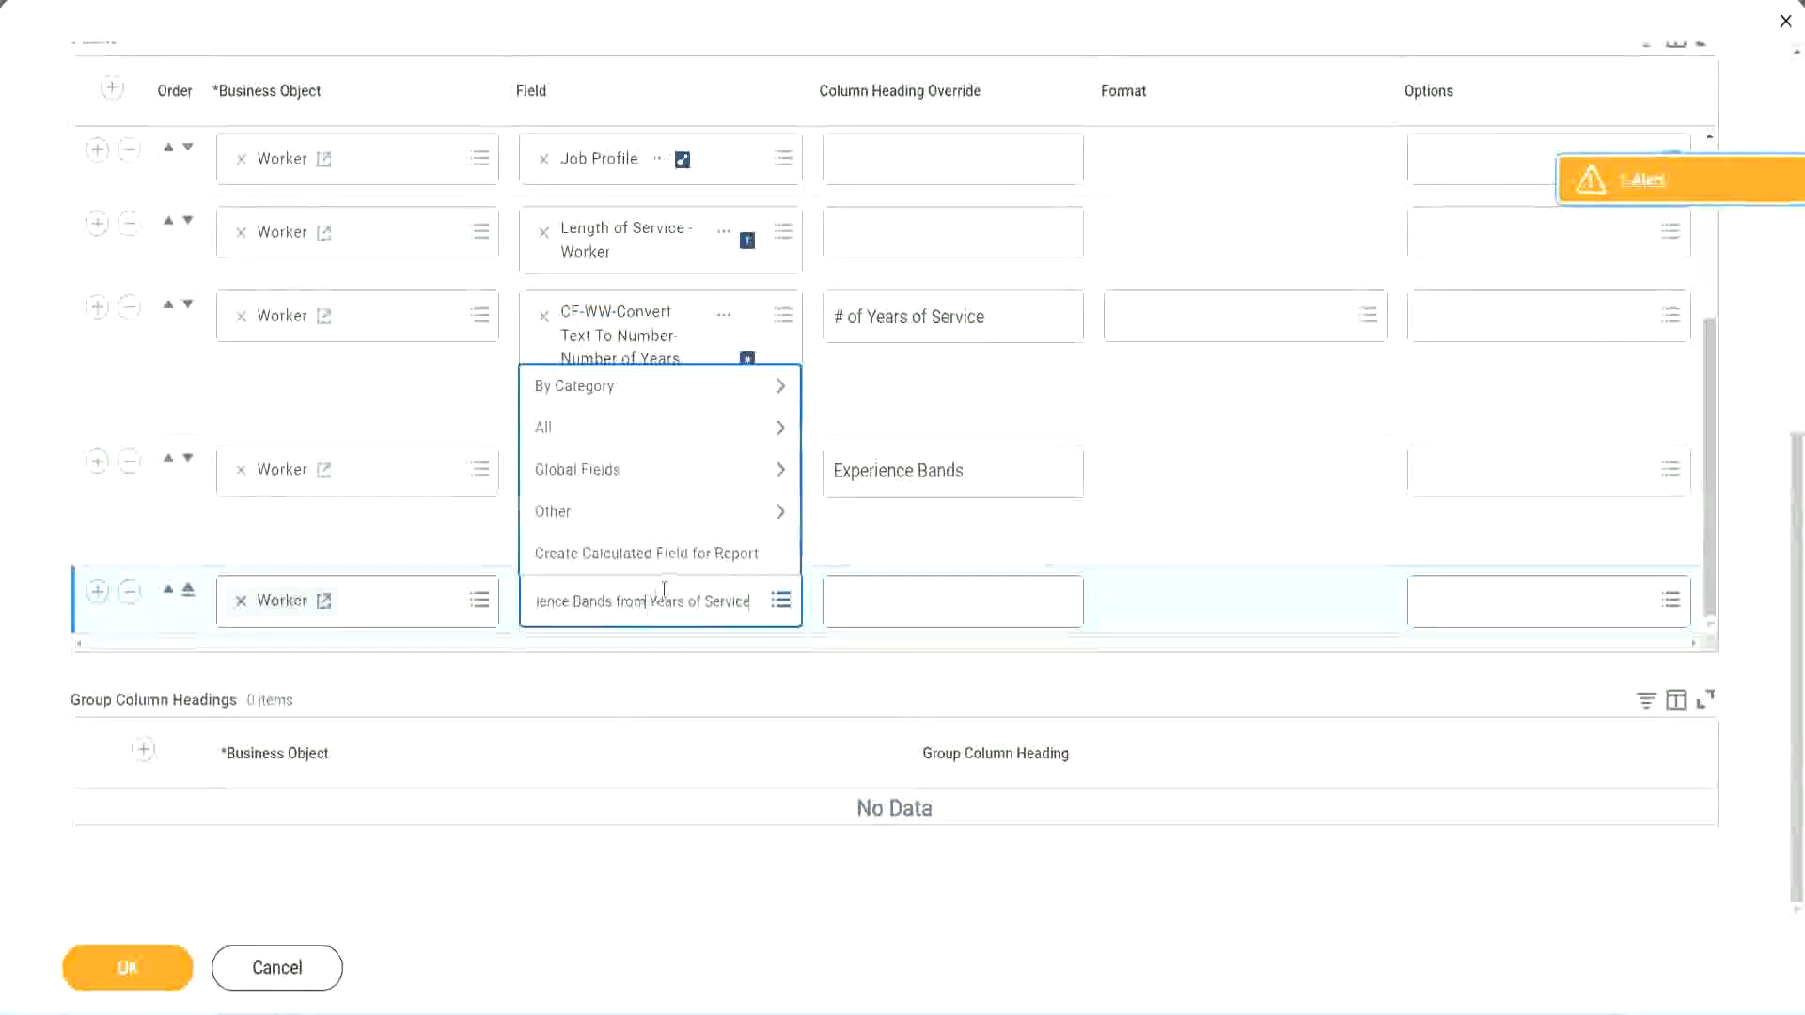
key("Return")
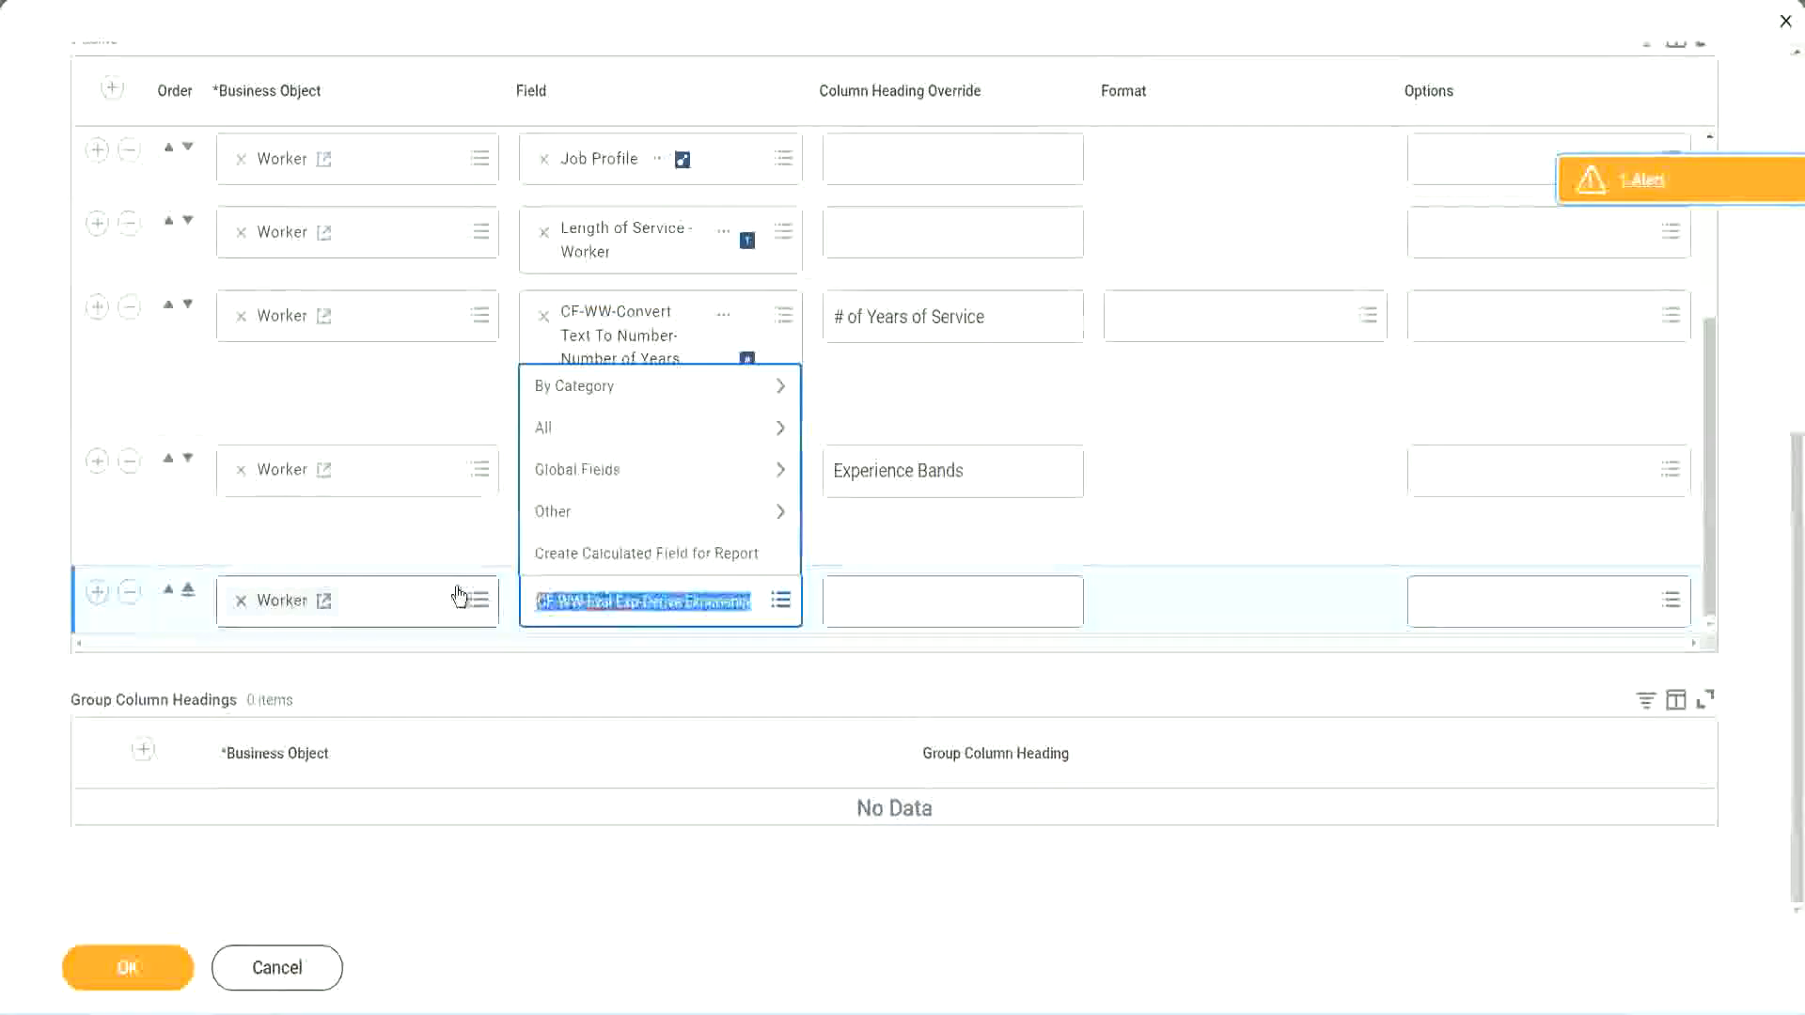
Shorten the field search to "CF-WW-Eval Exp Band" and select CF-WW-Eval Exp Band-Determine Experience Bands from Years of Service for the new row
left_click(674, 616)
type("Band")
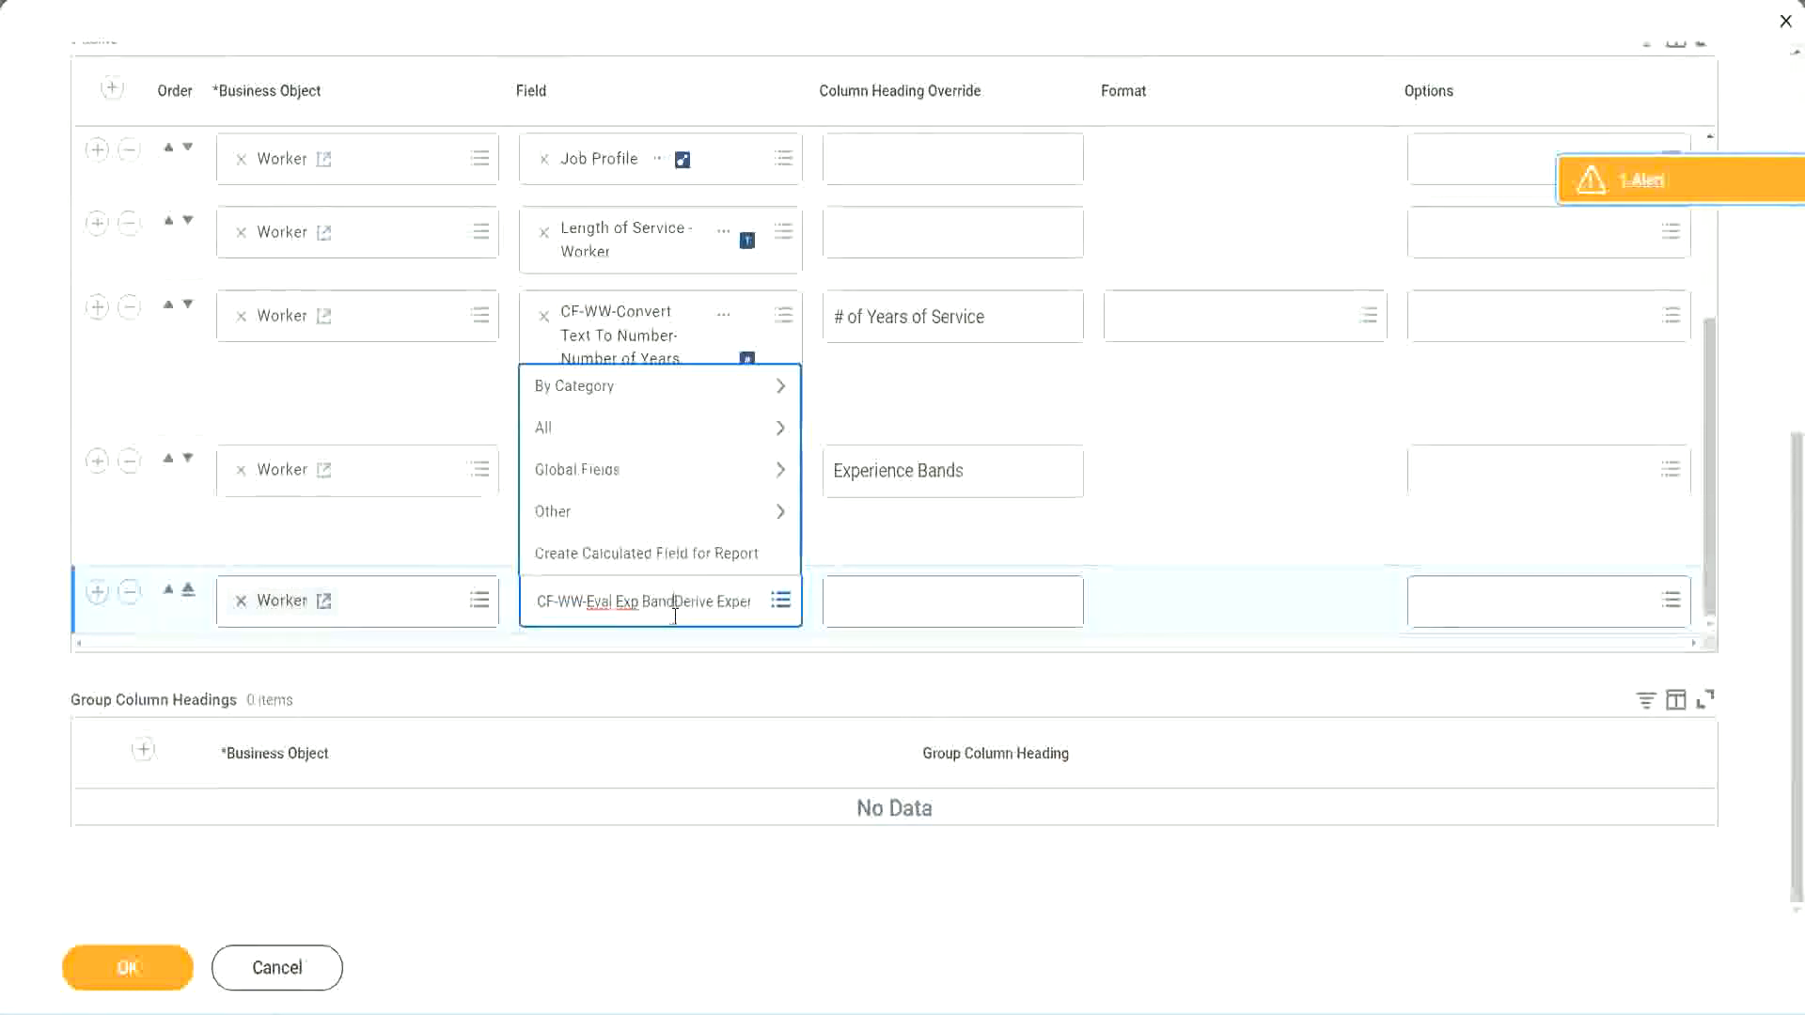
key("Delete")
key("Delete")
key("Delete")
key("Delete")
key("Delete")
key("Delete")
key("Delete")
key("Delete")
key("Delete")
key("Delete")
key("Delete")
key("Delete")
key("Delete")
key("Delete")
key("Delete")
key("Delete")
key("Delete")
key("Delete")
key("Delete")
key("Delete")
key("Delete")
key("Delete")
key("Delete")
key("Delete")
key("Delete")
key("Delete")
key("Delete")
key("Delete")
key("Delete")
key("Delete")
key("Delete")
key("Delete")
key("Delete")
key("Delete")
key("Delete")
key("Return")
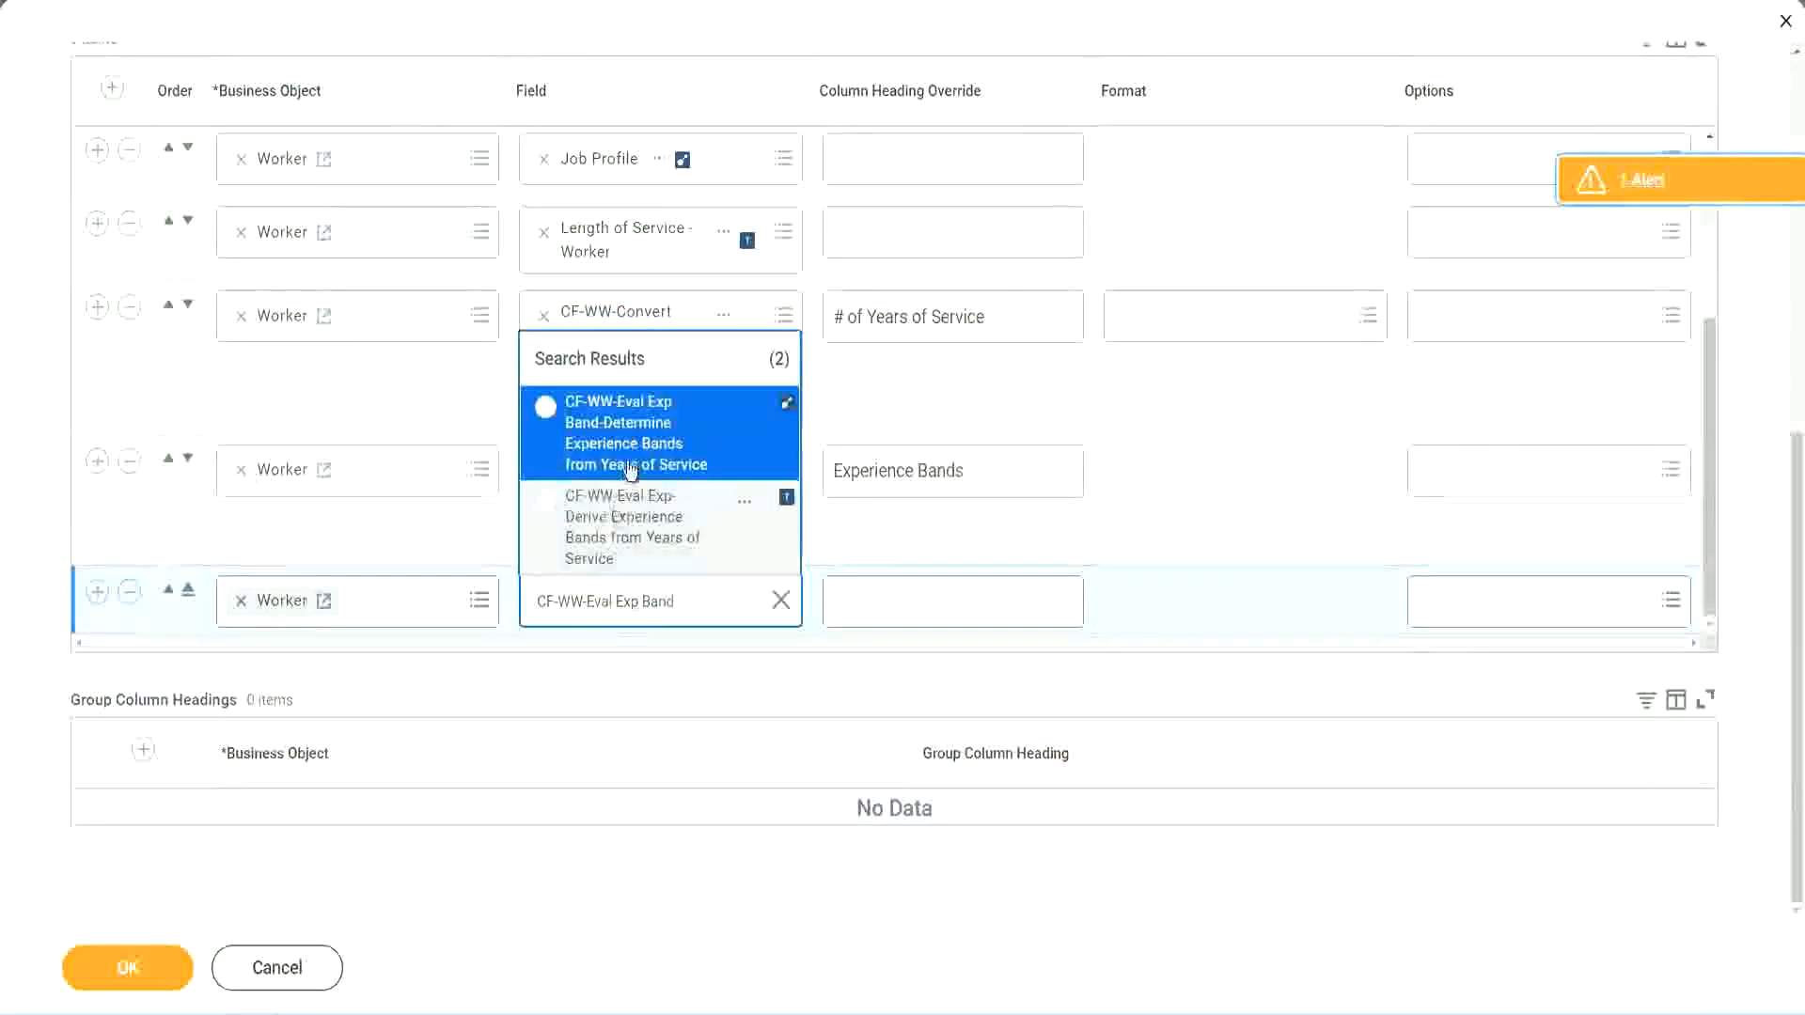
left_click(659, 446)
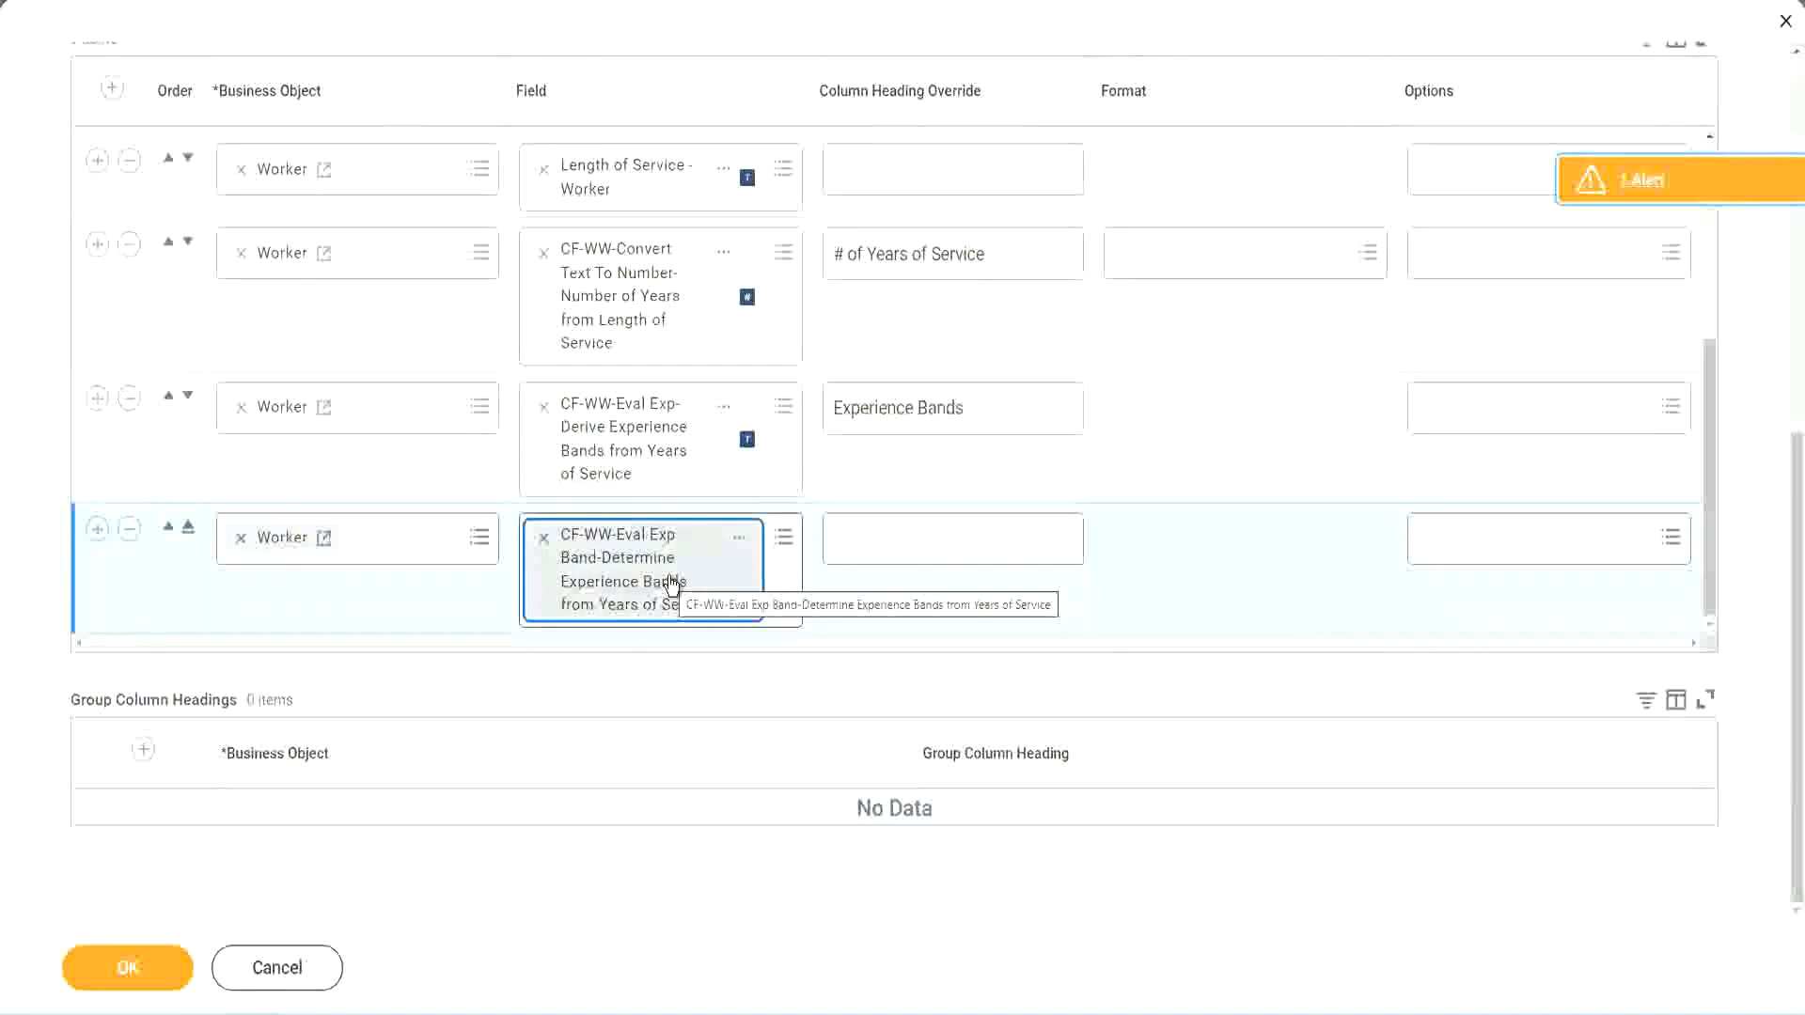
Set the new row's column heading override to "Experience Bands (Eval Exp Bands)" and save the report changes
left_click(992, 408)
key("ctrl+c")
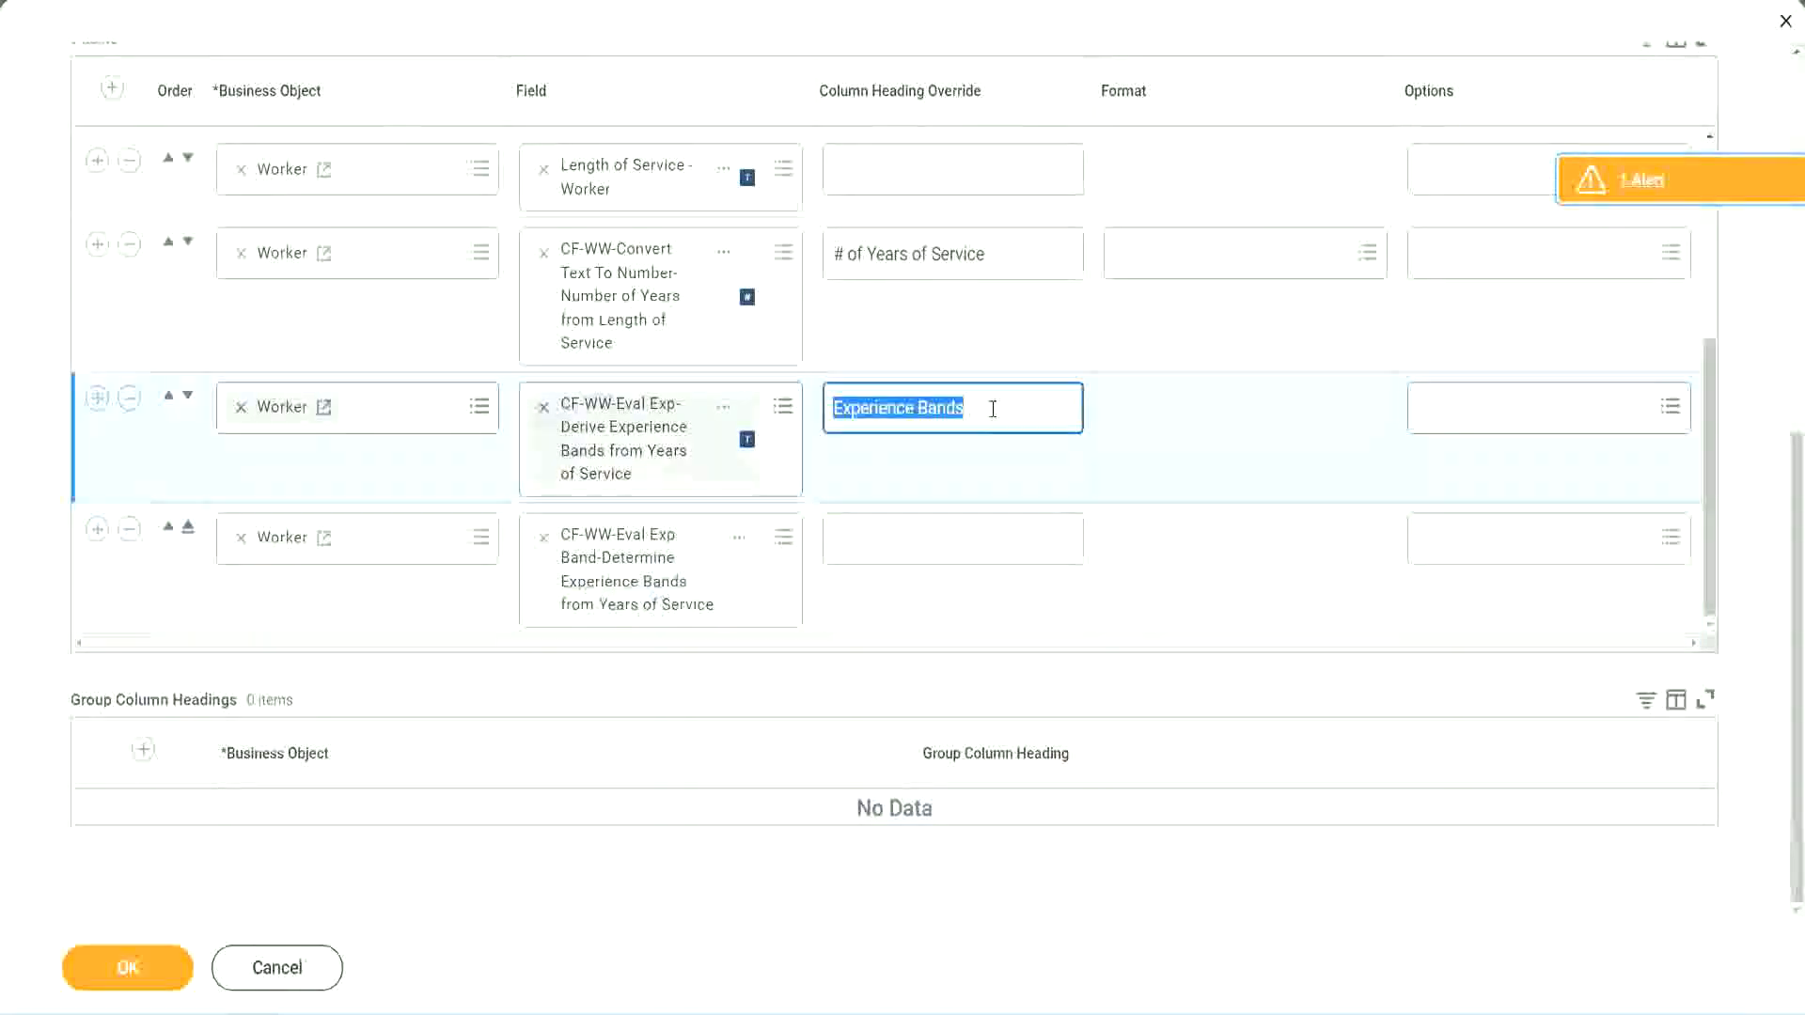
left_click(876, 537)
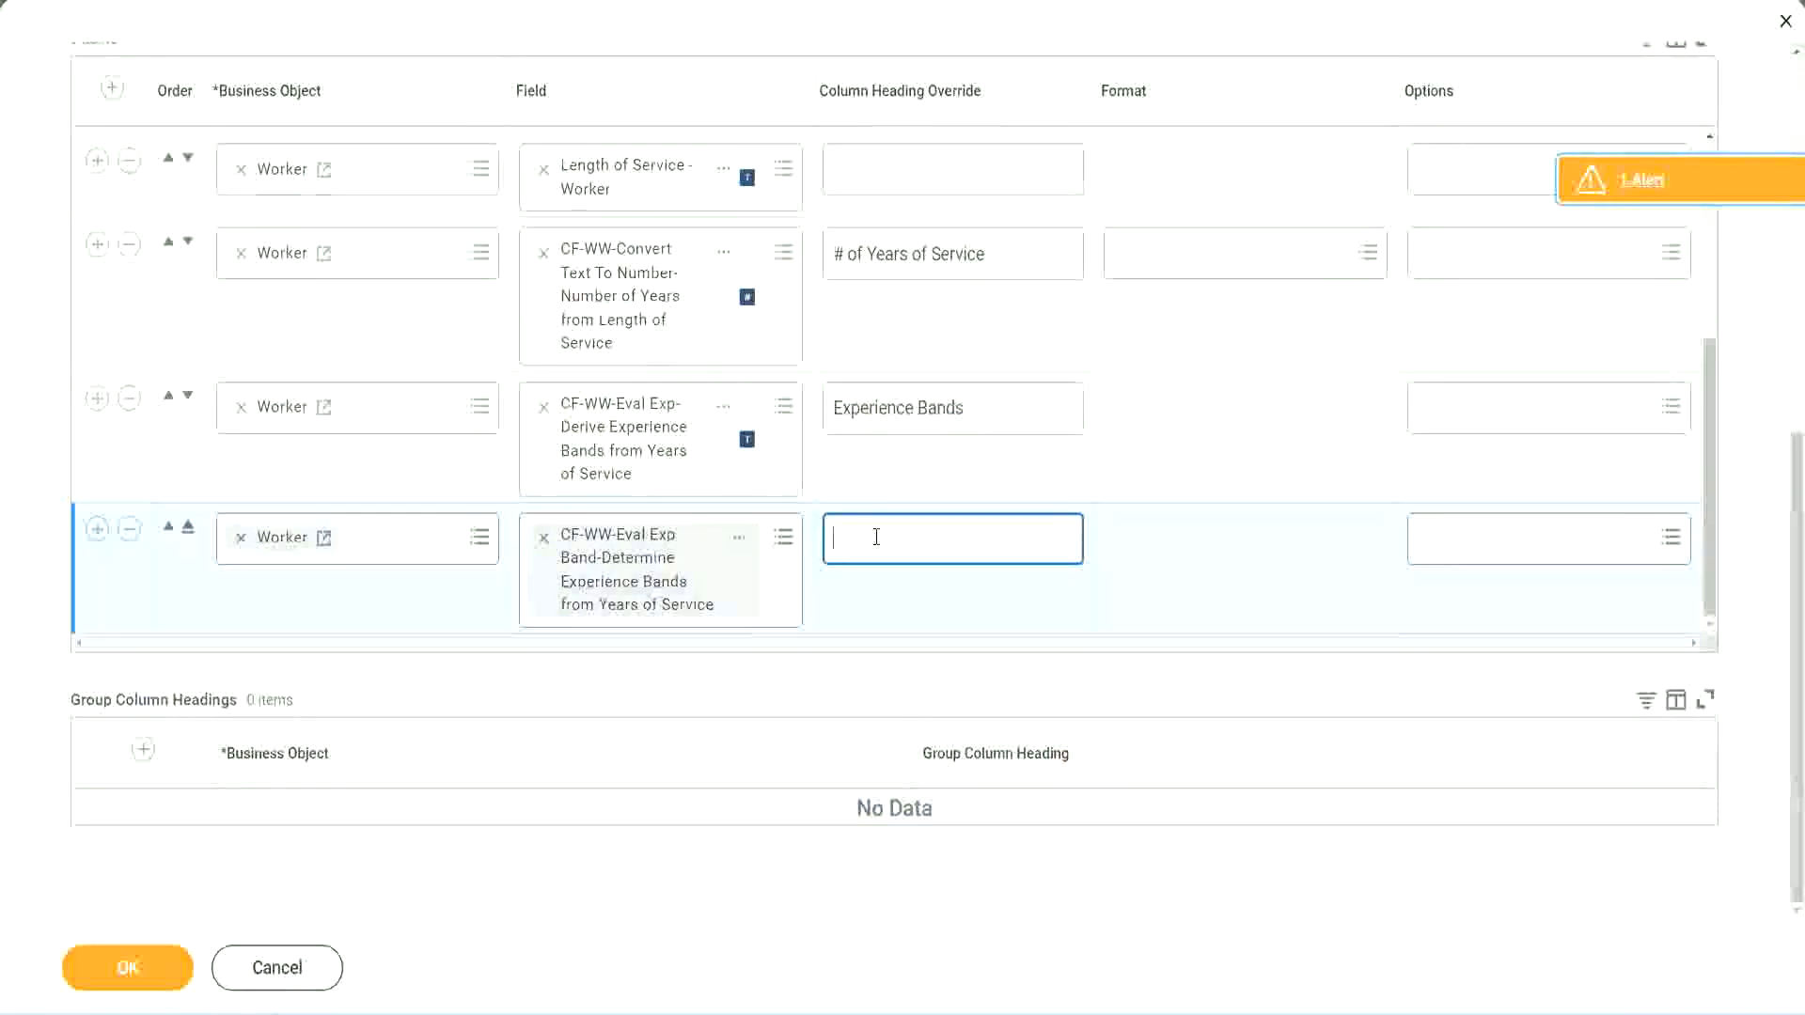
key("ctrl+v")
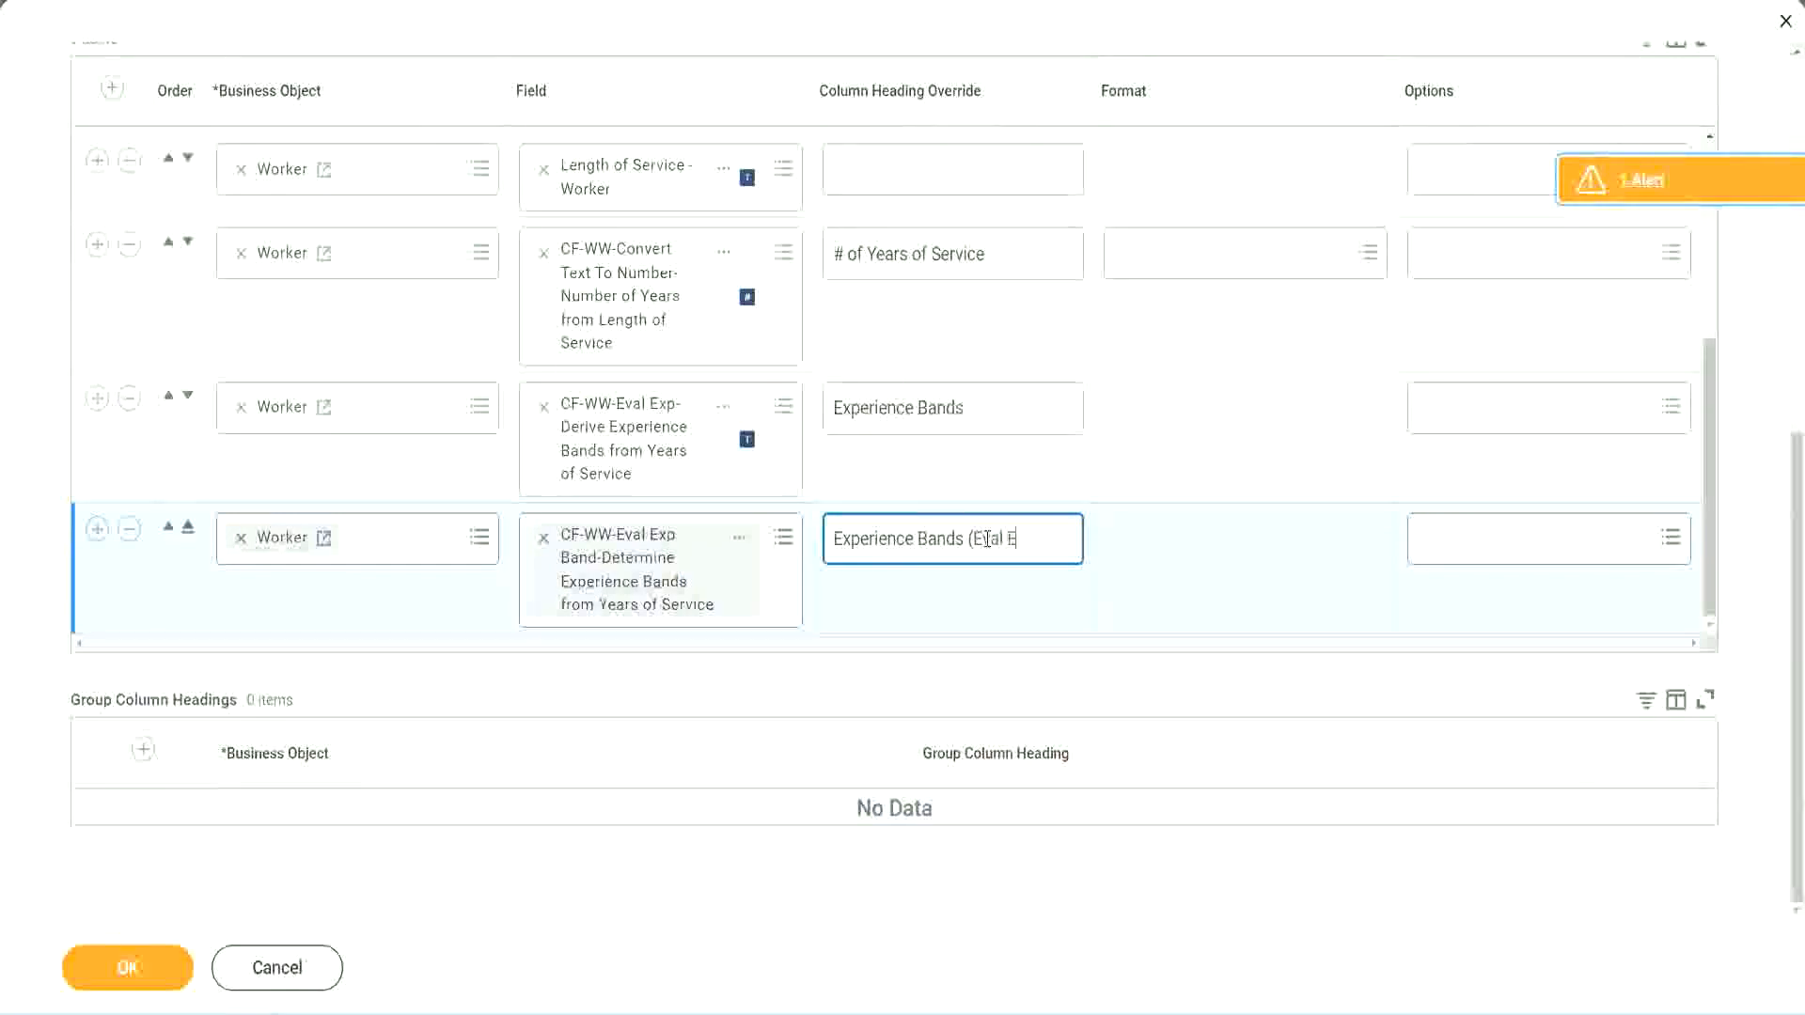
type("Bands)")
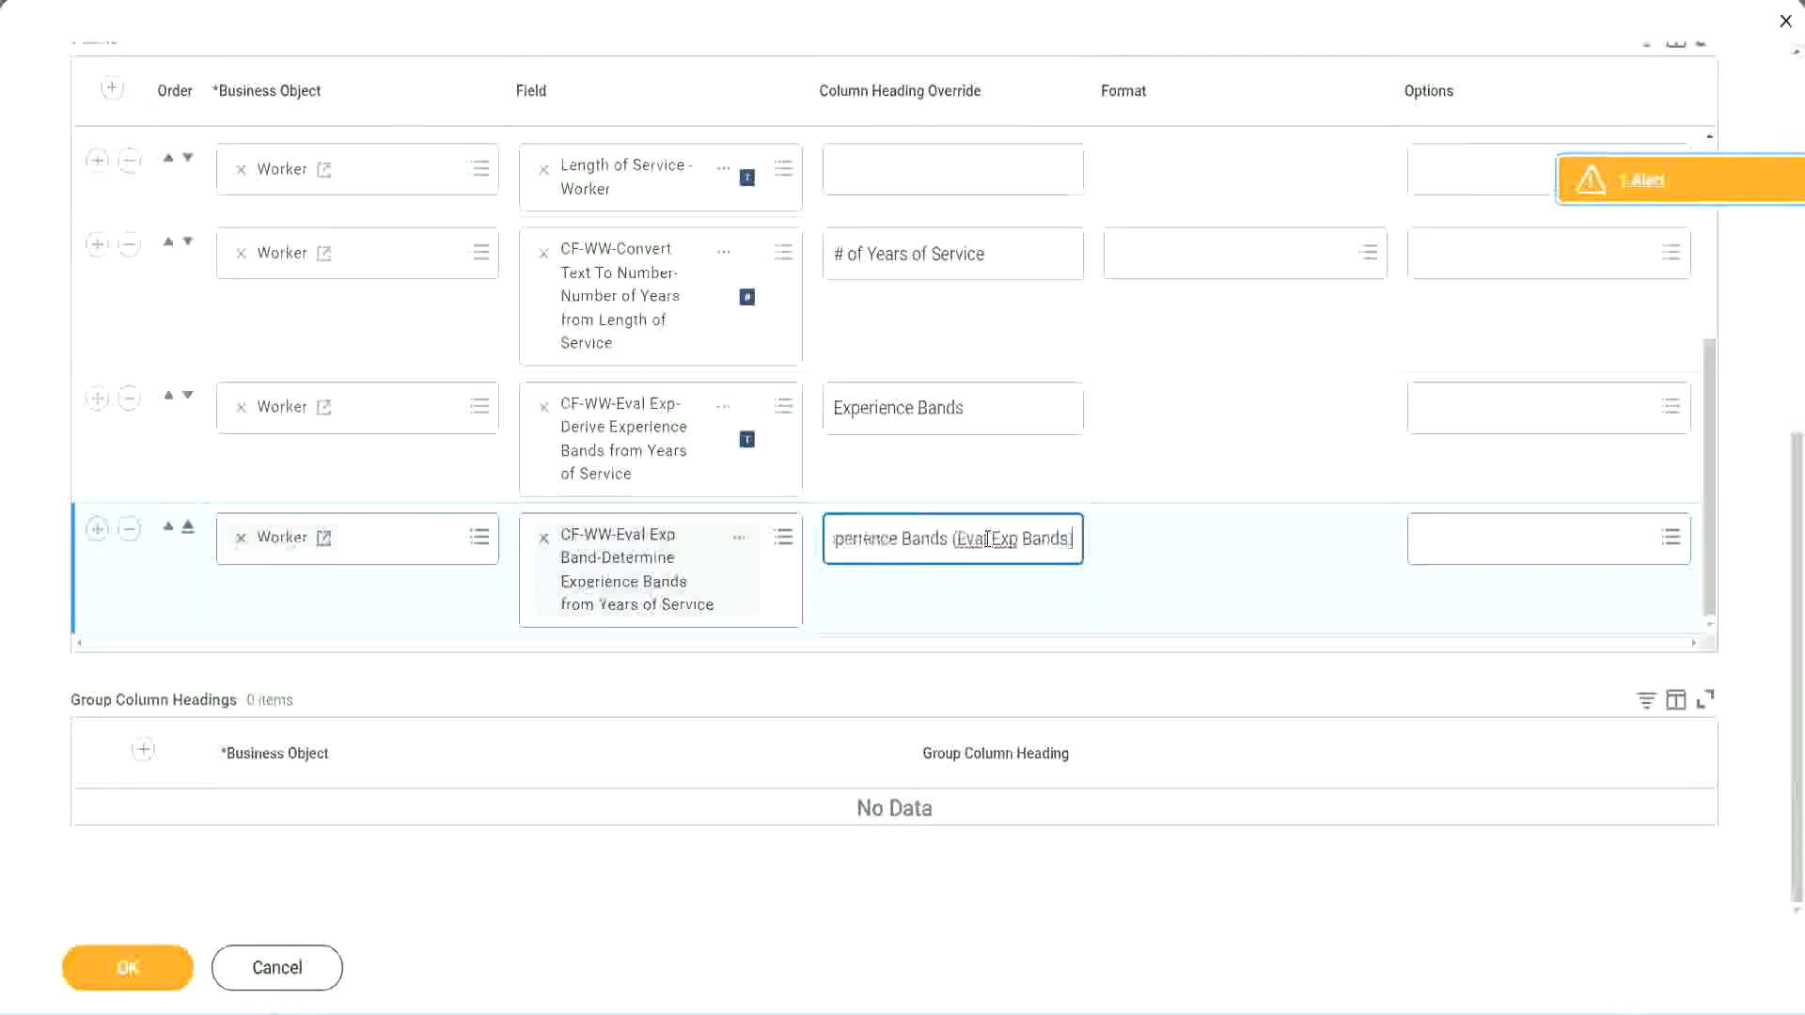
double_click(1007, 540)
left_click(1040, 534)
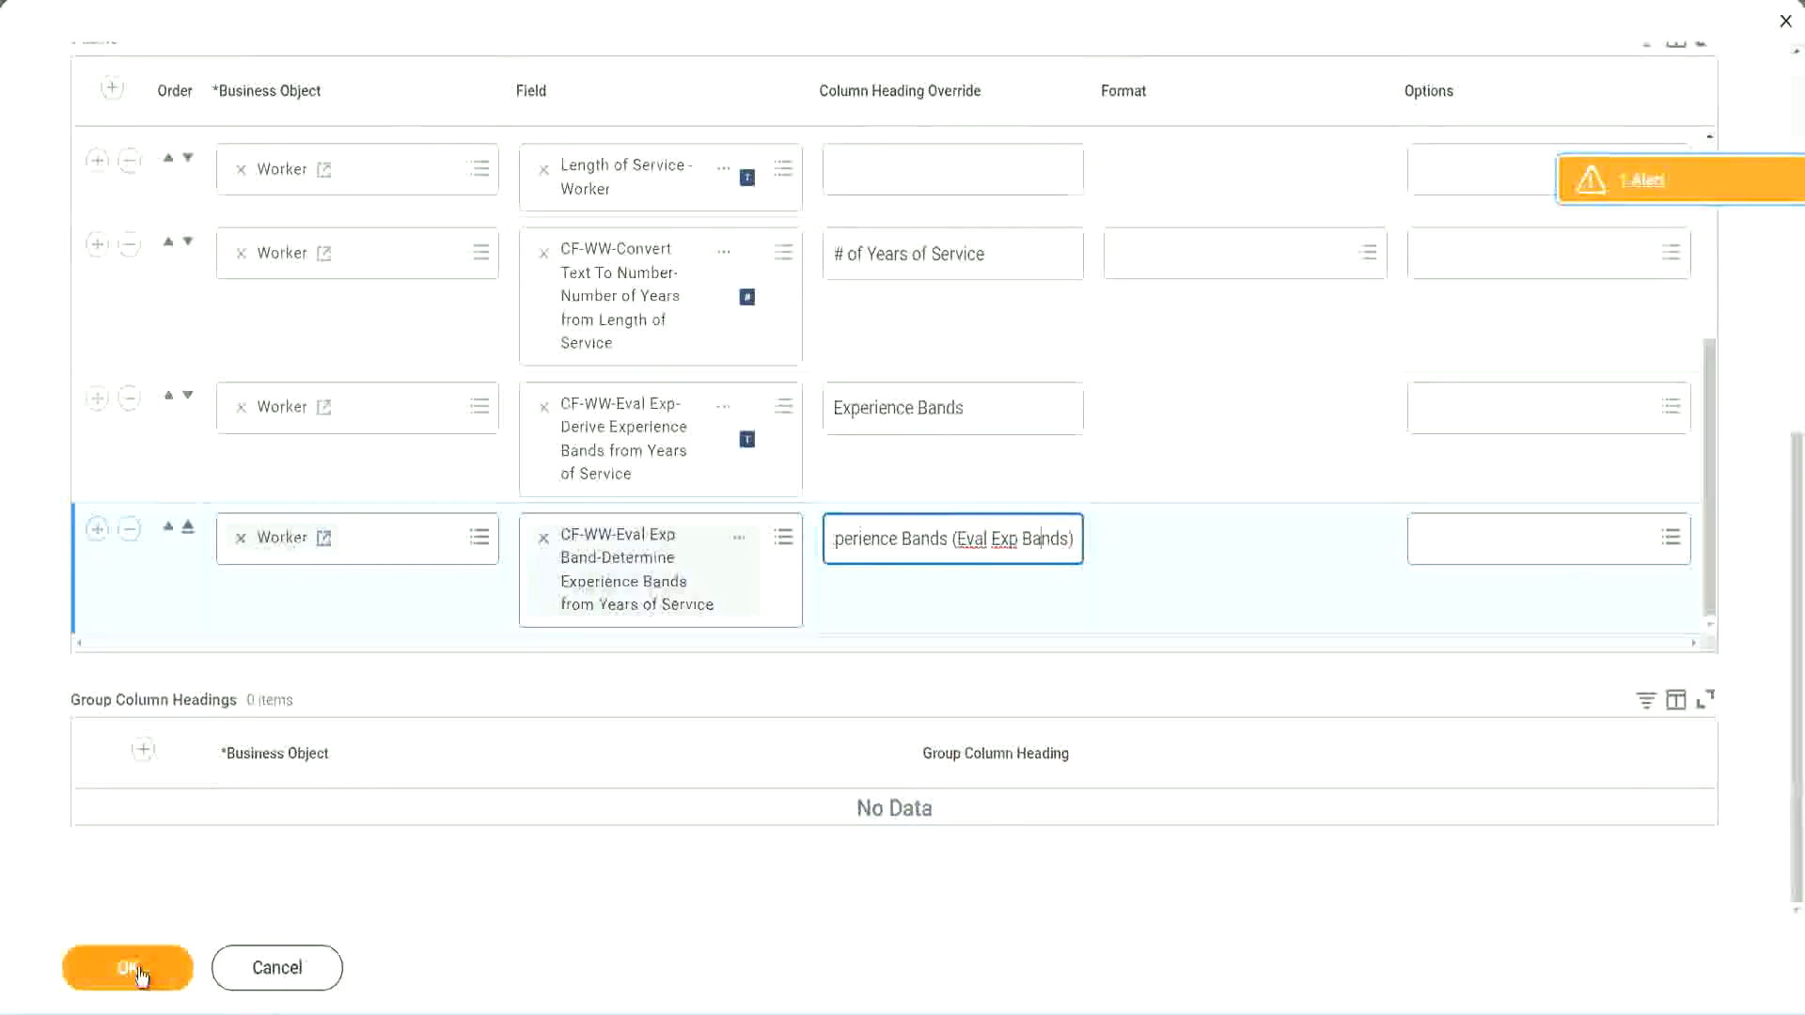
left_click(138, 973)
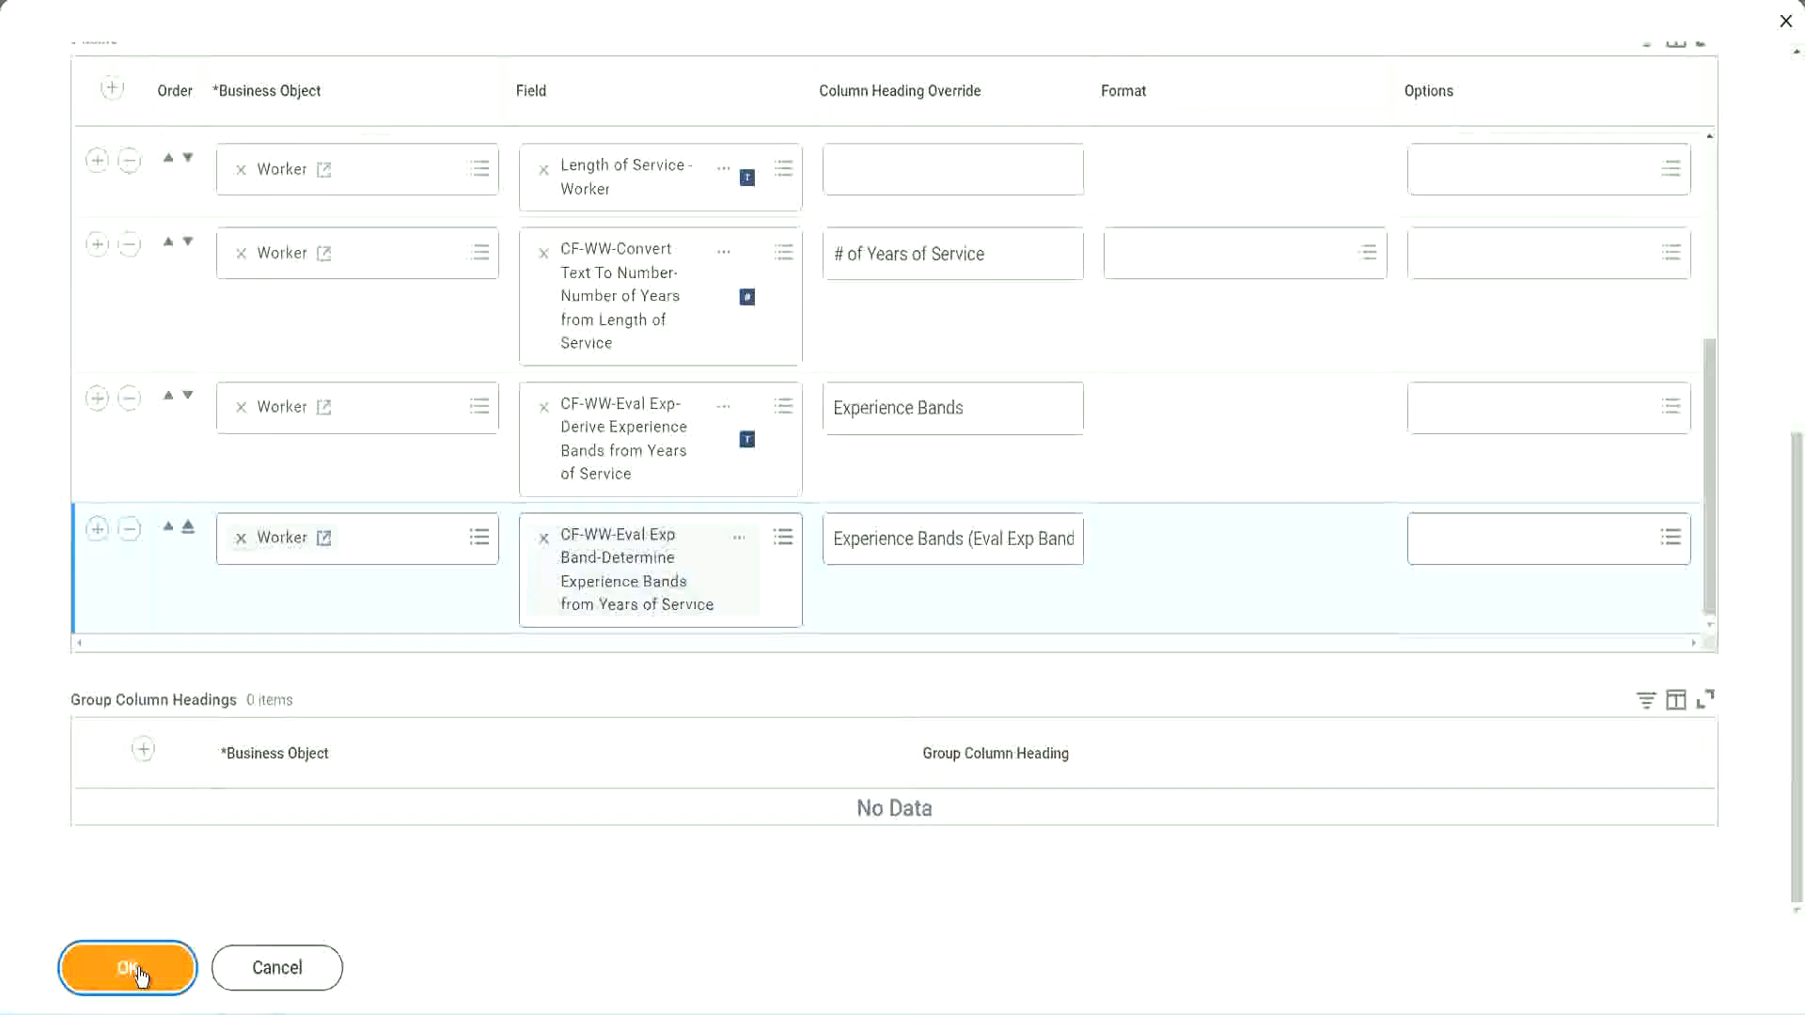